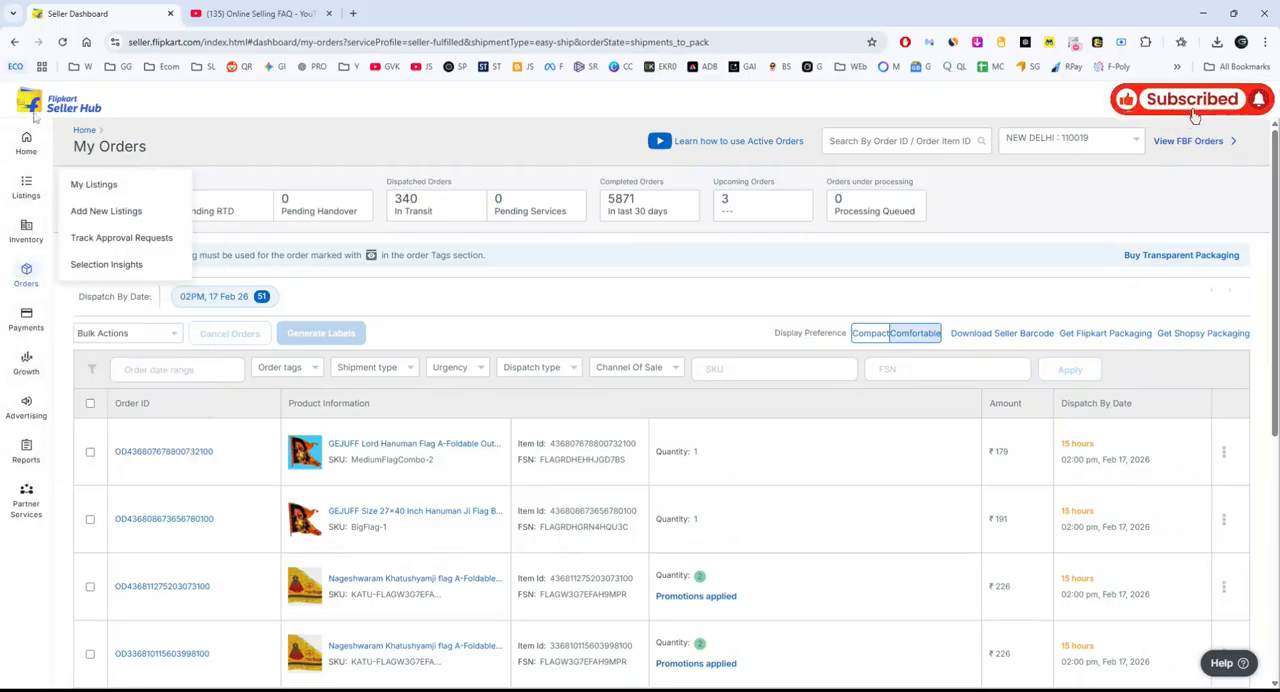
# Go from Seller Hub to Flipkart Ads and open its Keyword Planner.
pyautogui.moveTo(35, 443)
pyautogui.moveTo(30, 410)
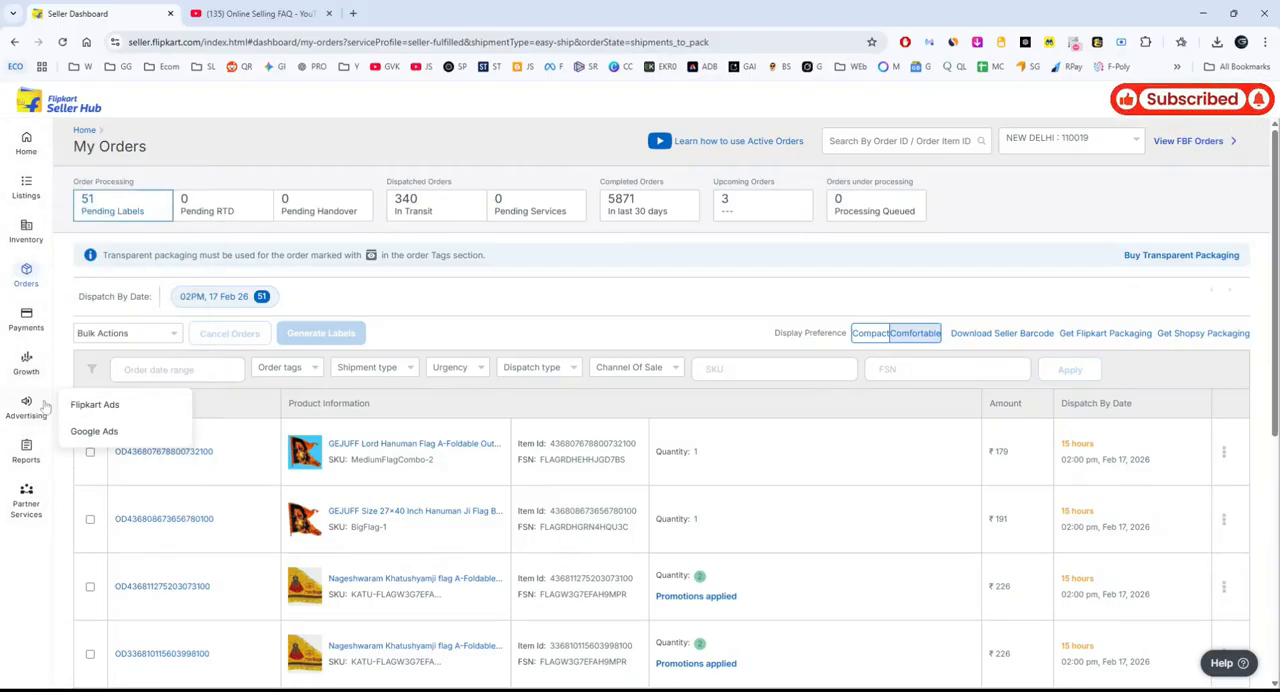
pyautogui.click(97, 406)
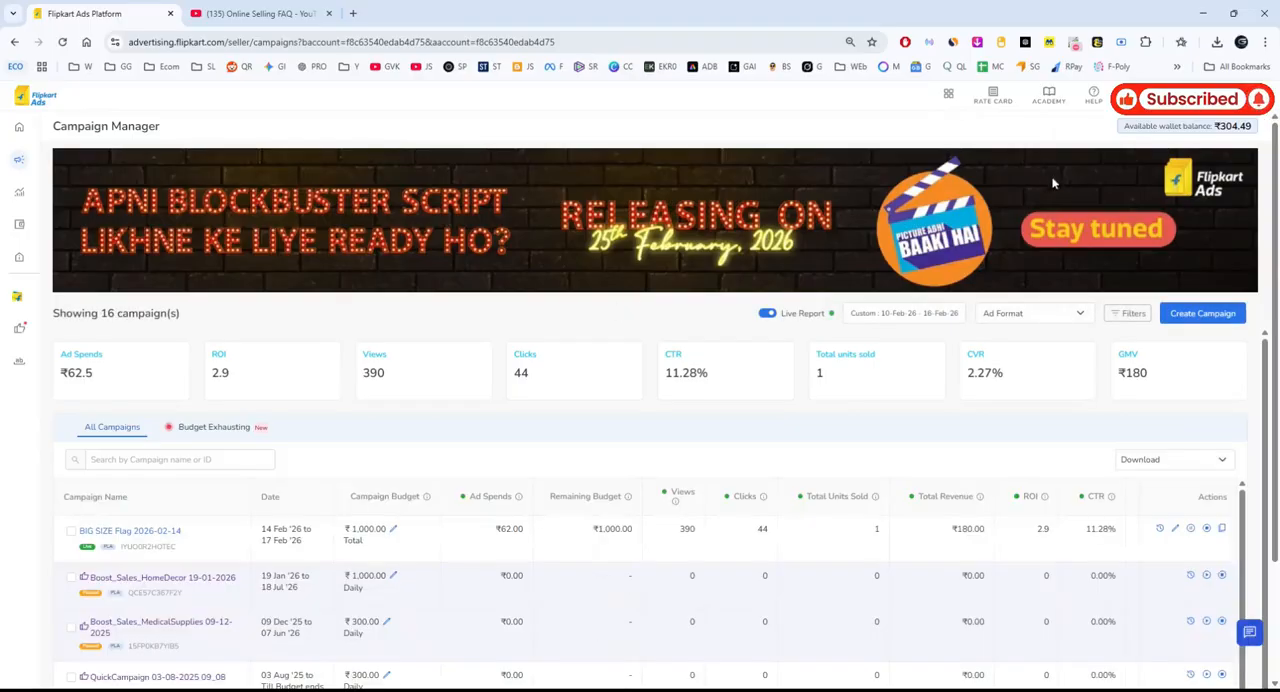
pyautogui.moveTo(31, 429)
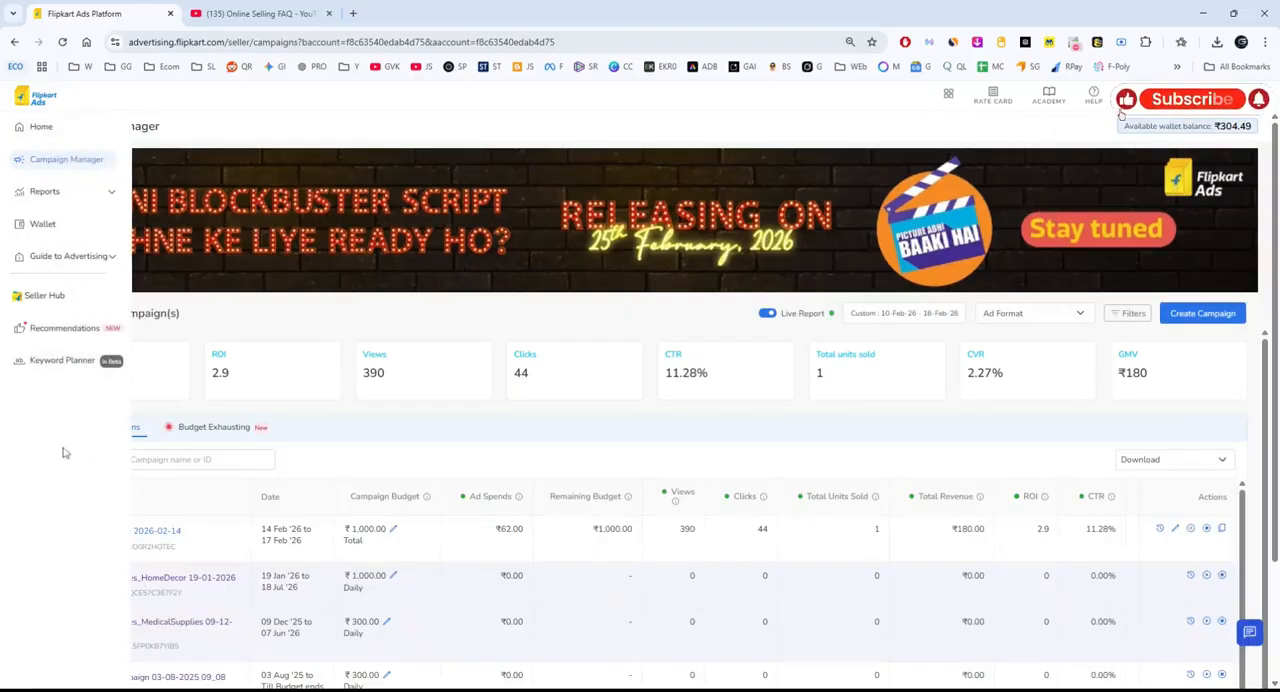
pyautogui.click(62, 361)
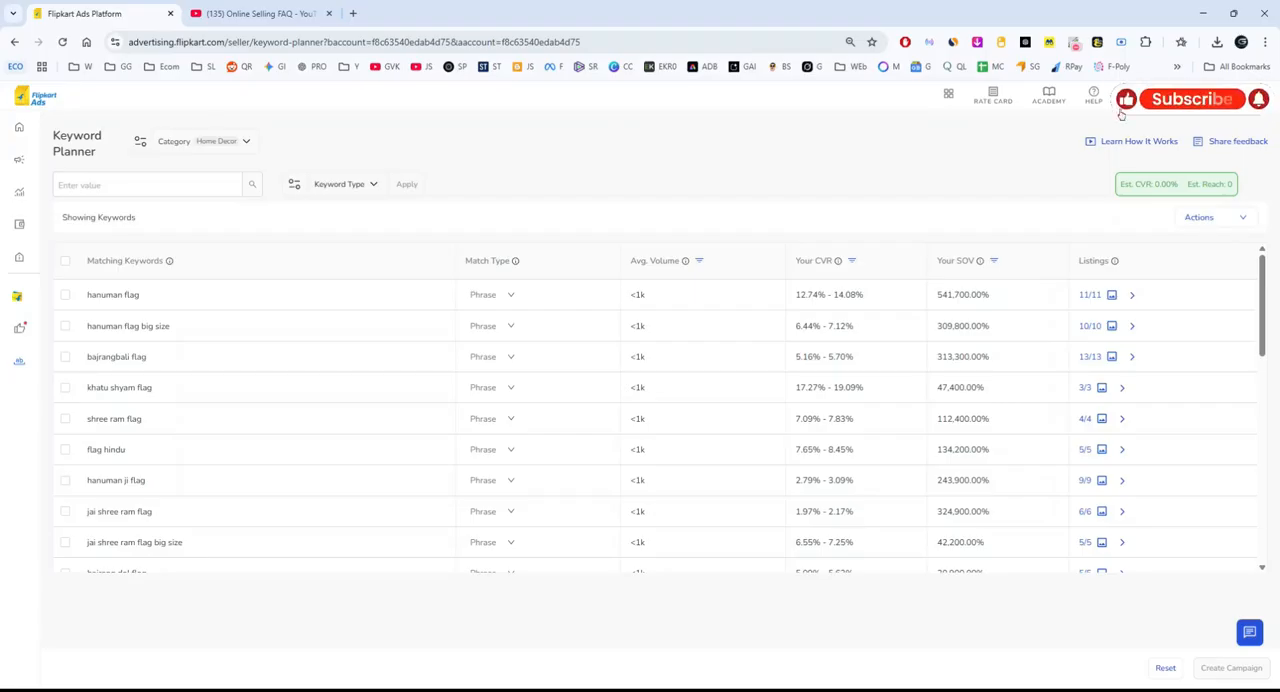
# Look through the matching keywords listed for the Home Decor category.
pyautogui.scroll(-5, 371, 350)
pyautogui.scroll(5, 366, 342)
pyautogui.scroll(-1, 201, 414)
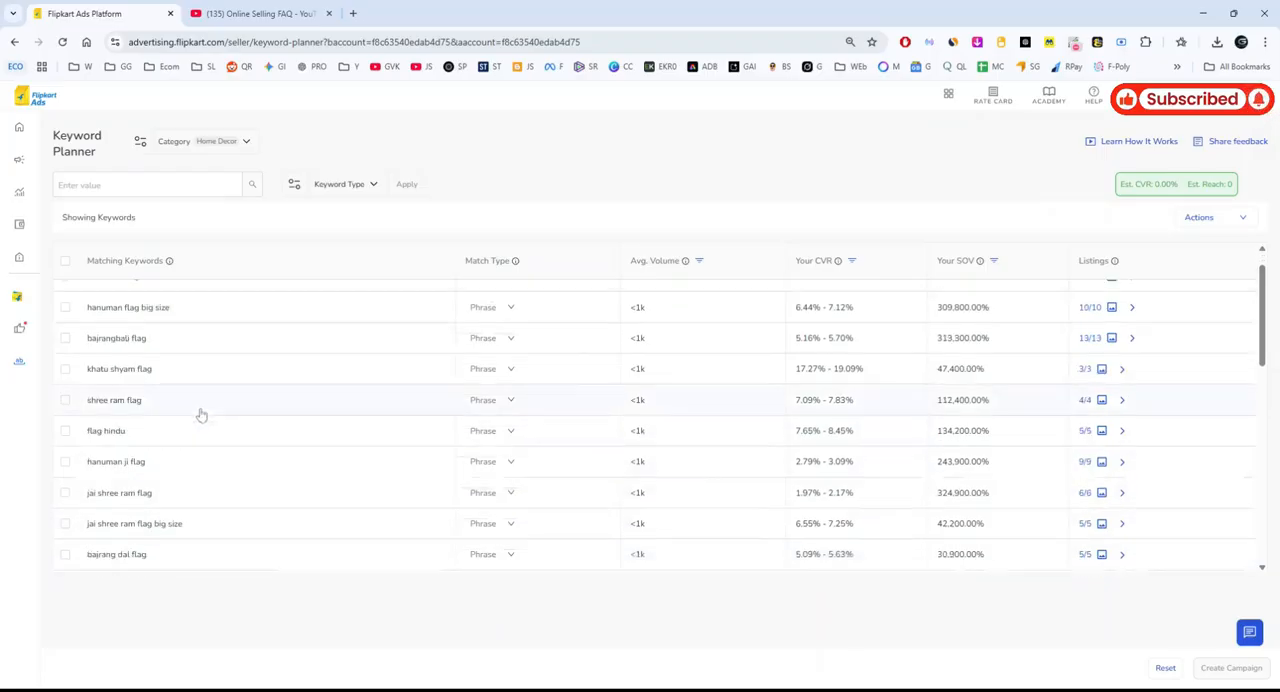
pyautogui.scroll(-10, 250, 440)
pyautogui.scroll(15, 250, 500)
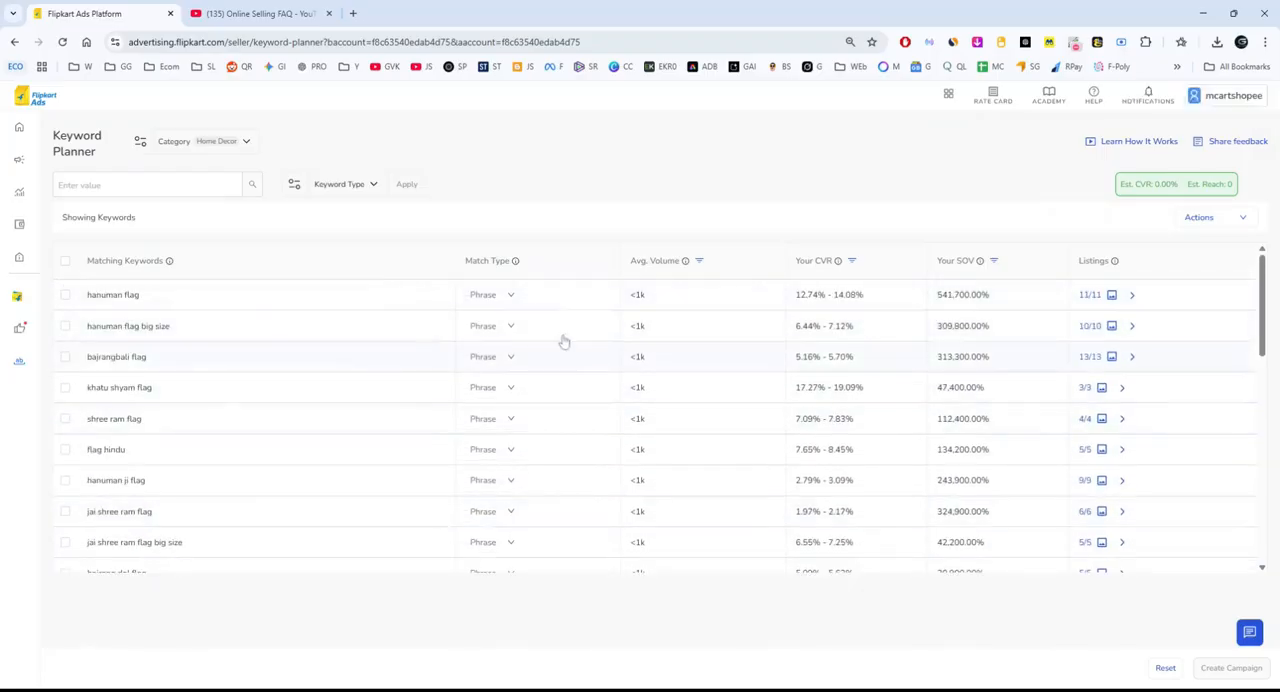
pyautogui.scroll(-12, 300, 397)
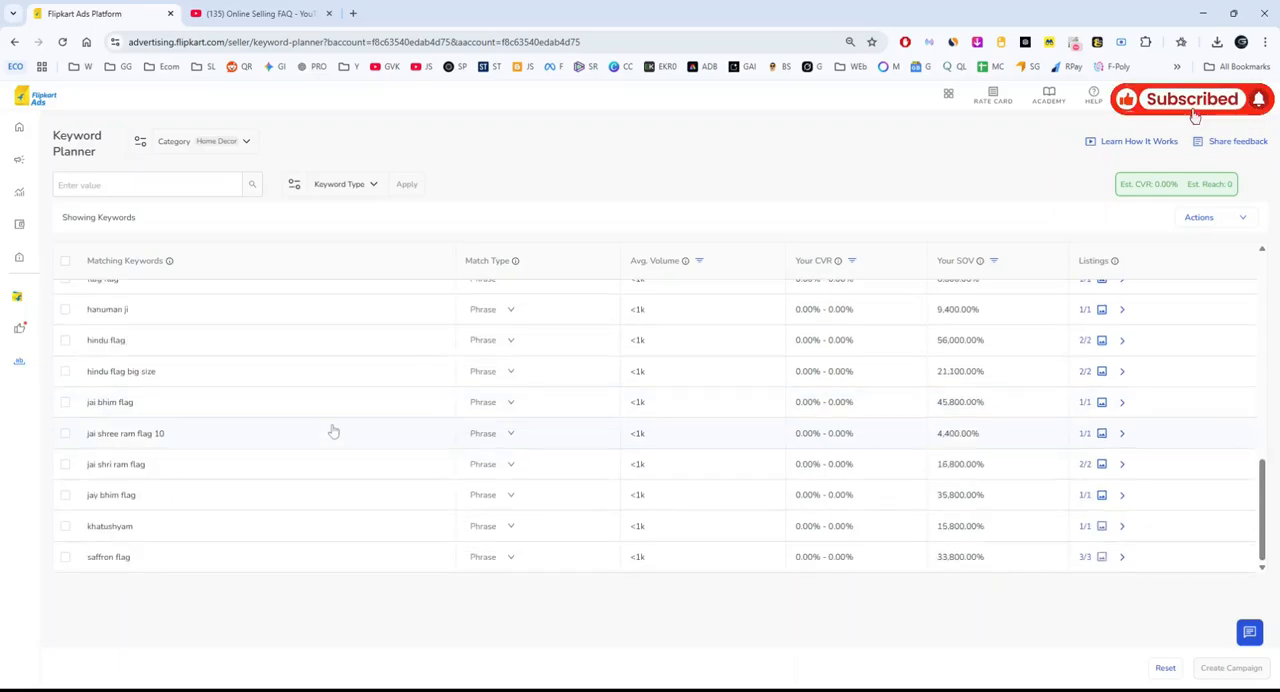
pyautogui.scroll(12, 330, 460)
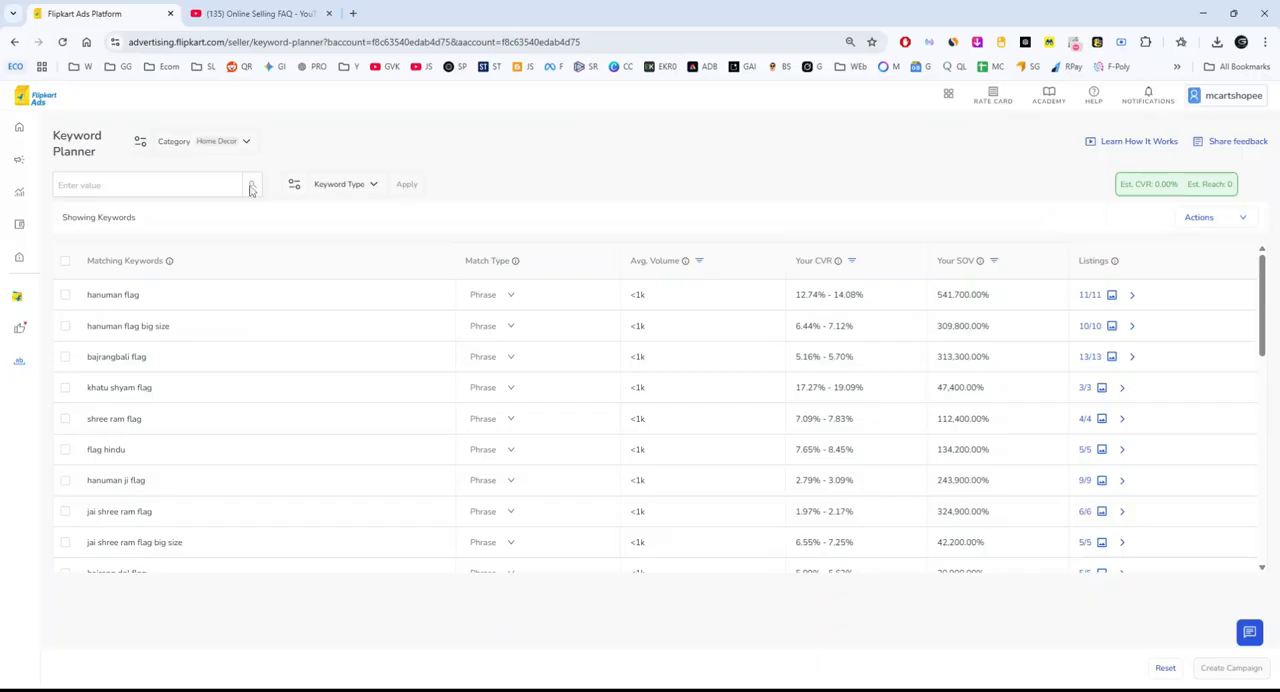
# Browse the available product categories and switch the keyword category to Health Care.
pyautogui.click(246, 141)
pyautogui.scroll(-1, 216, 280)
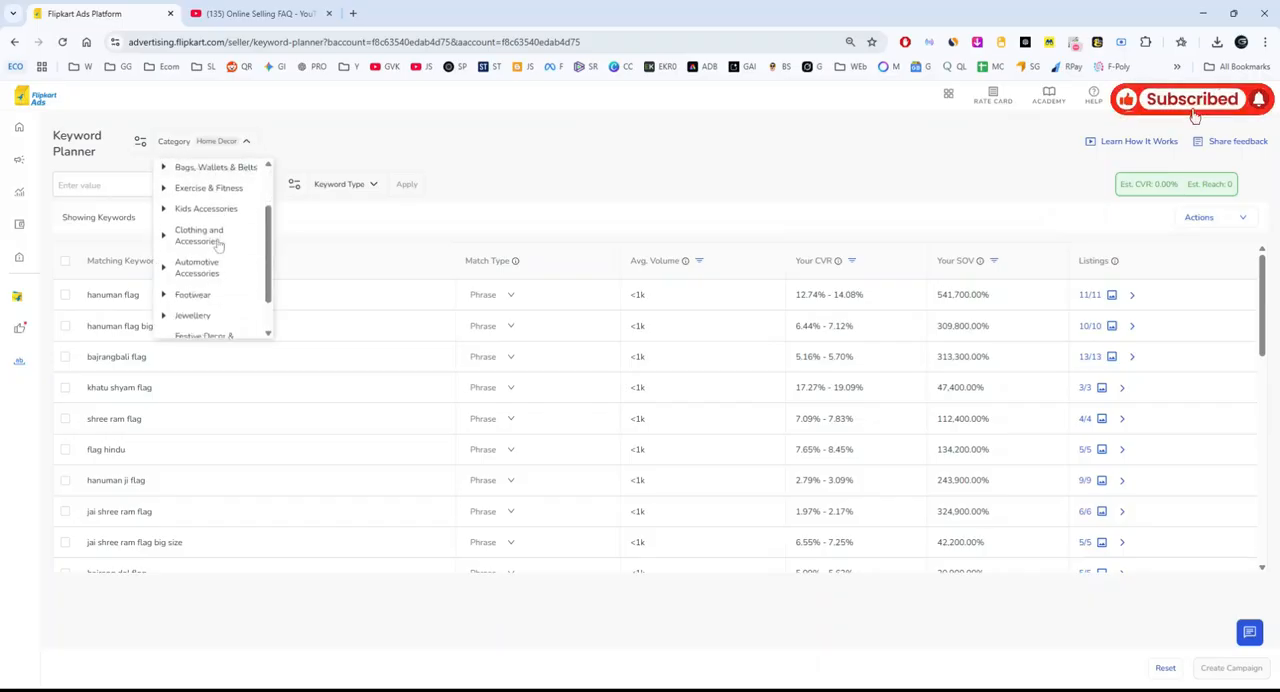
pyautogui.scroll(-1, 218, 245)
pyautogui.scroll(3, 205, 308)
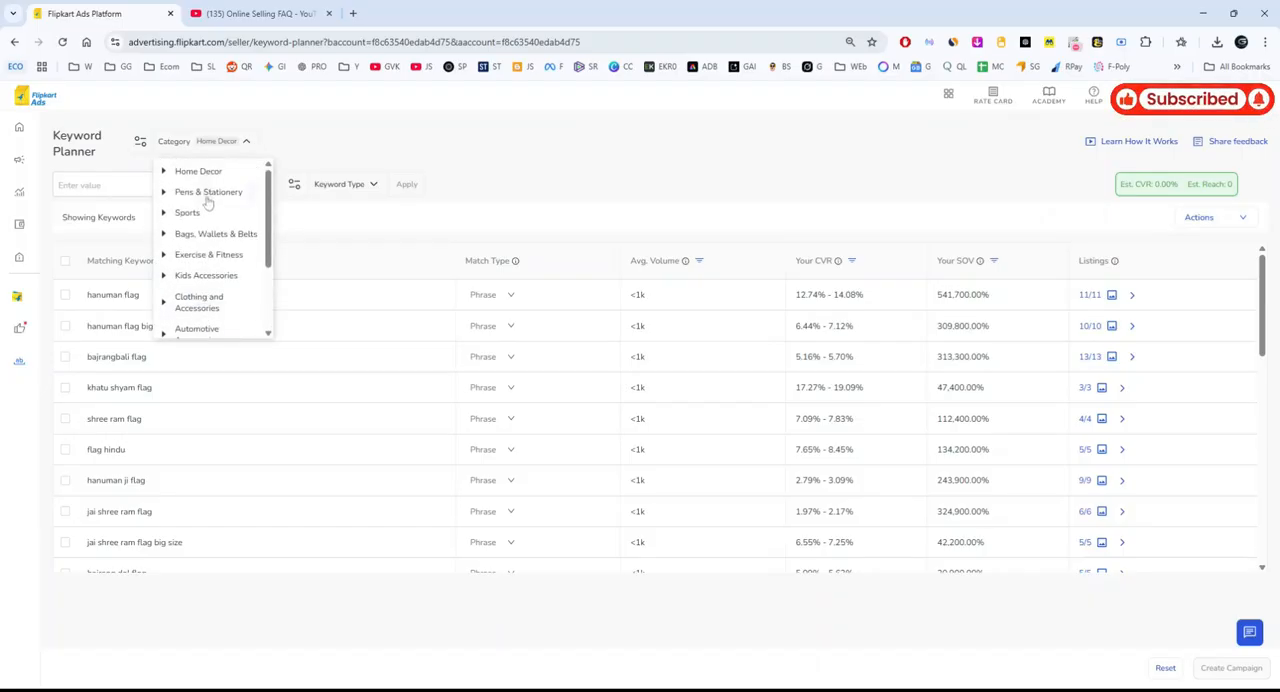
pyautogui.scroll(-2, 205, 215)
pyautogui.scroll(2, 190, 245)
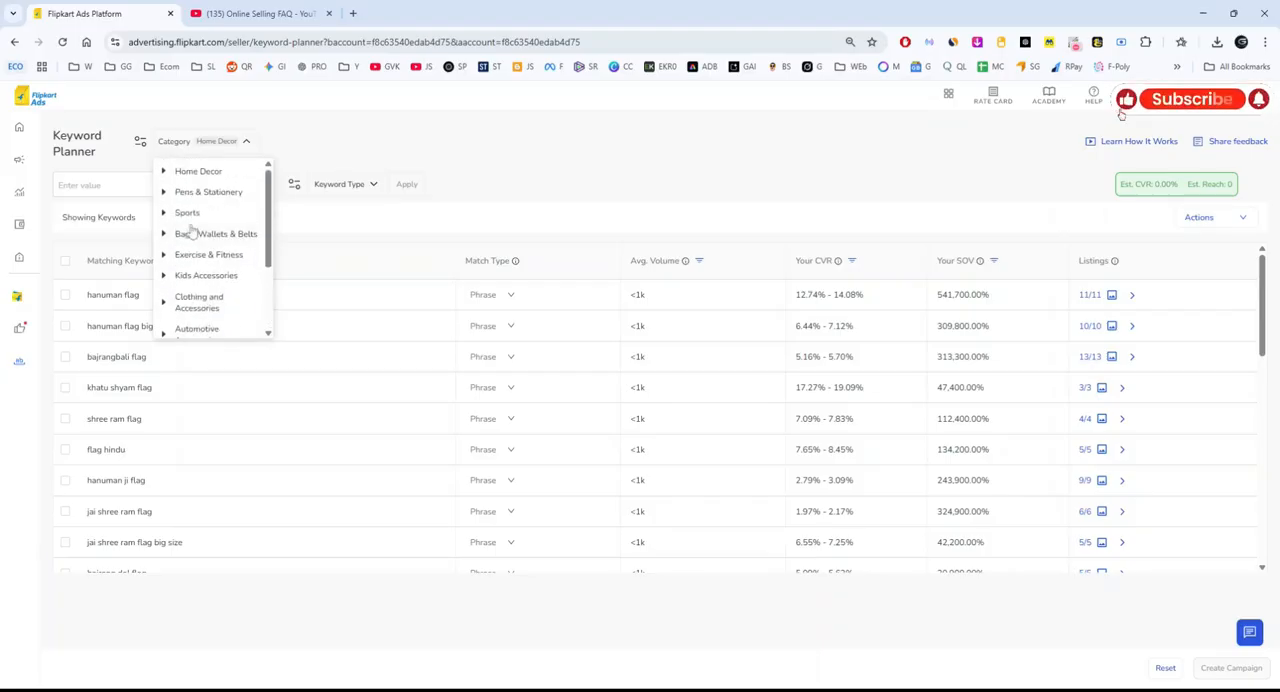
pyautogui.scroll(-2, 210, 190)
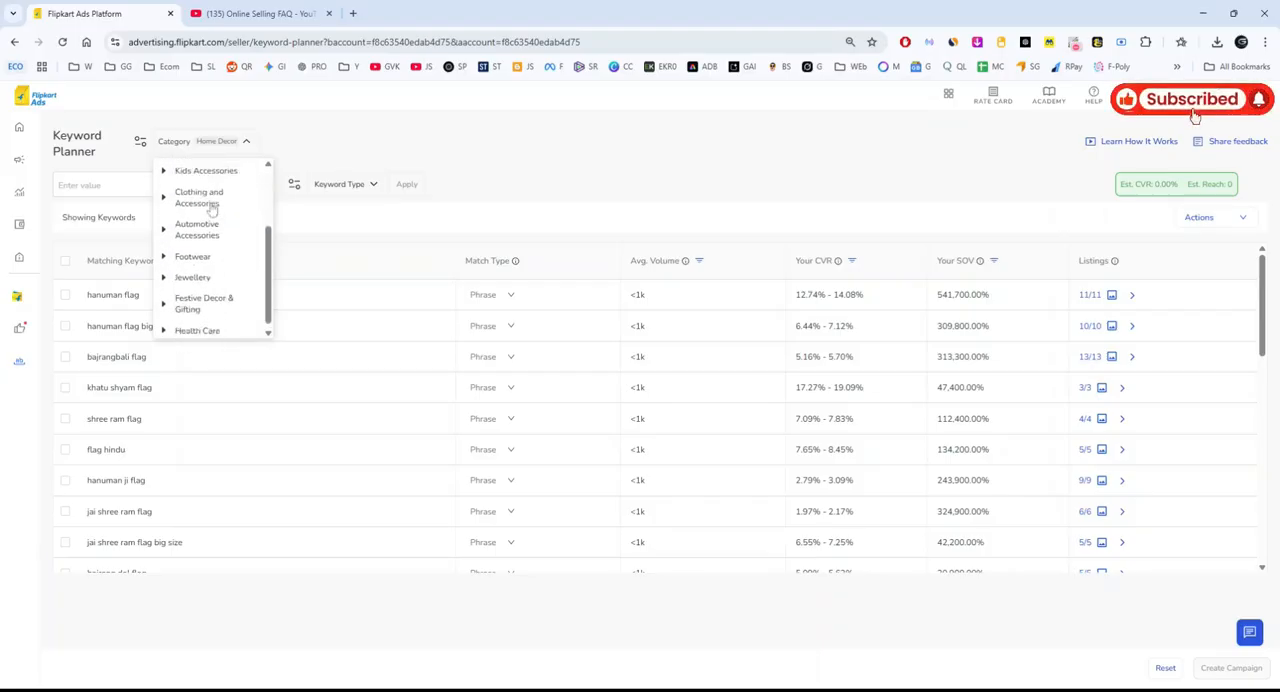
pyautogui.click(208, 326)
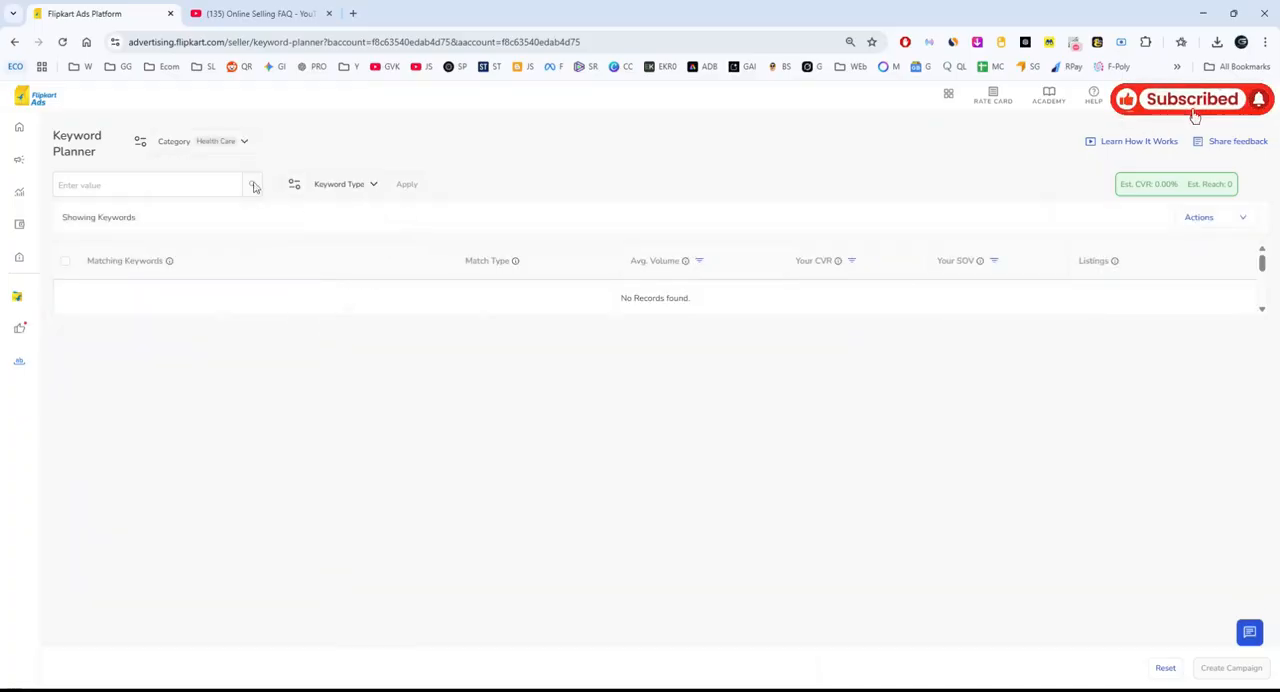
# Check the keywords of the Sports category and those of Clothing and Accessories.
pyautogui.click(243, 143)
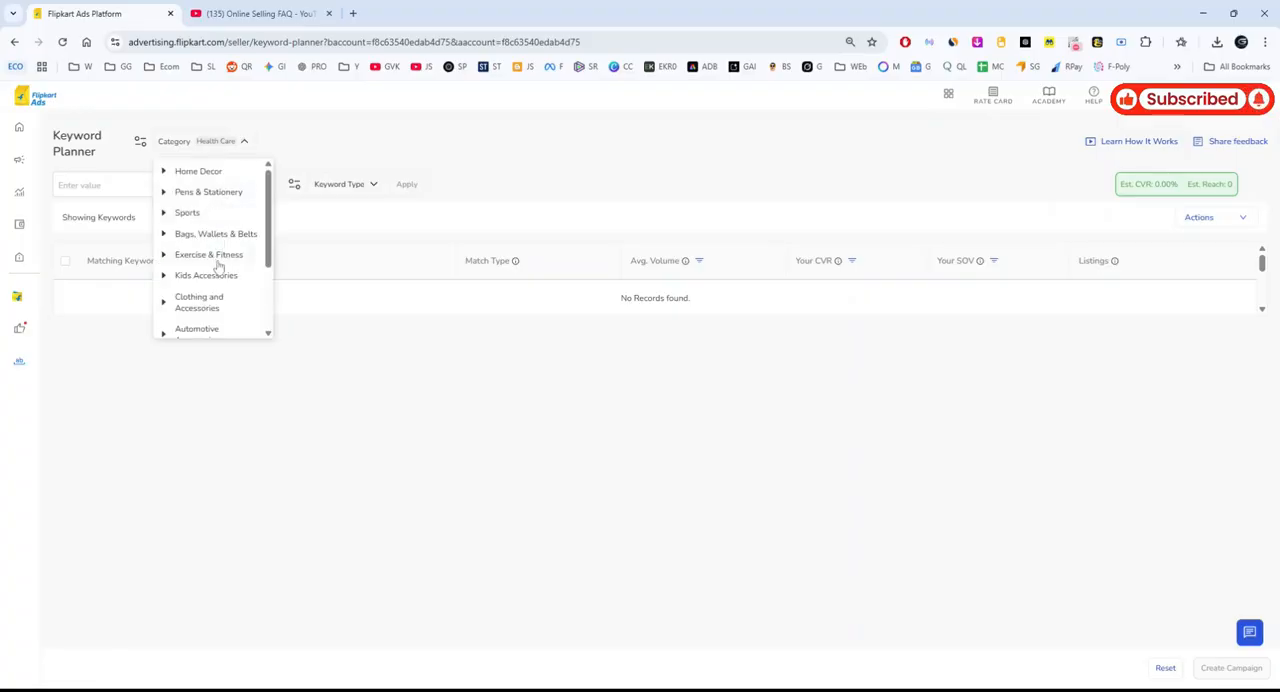
pyautogui.click(198, 214)
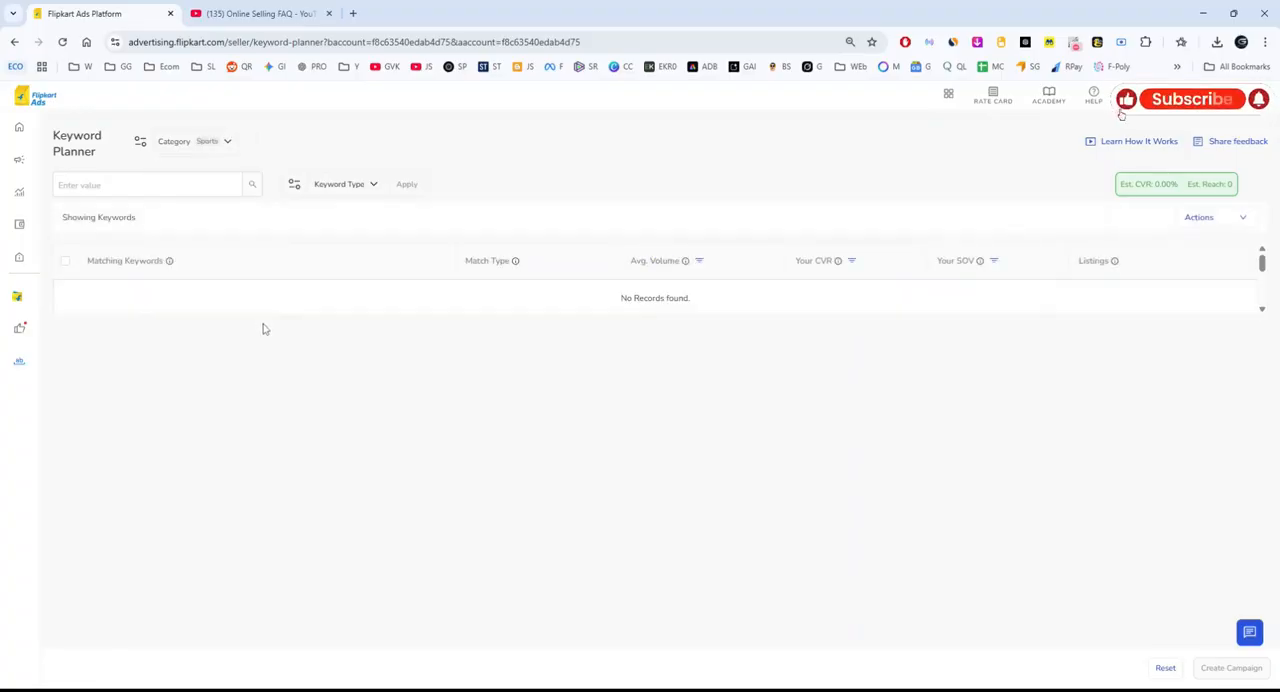
pyautogui.click(228, 142)
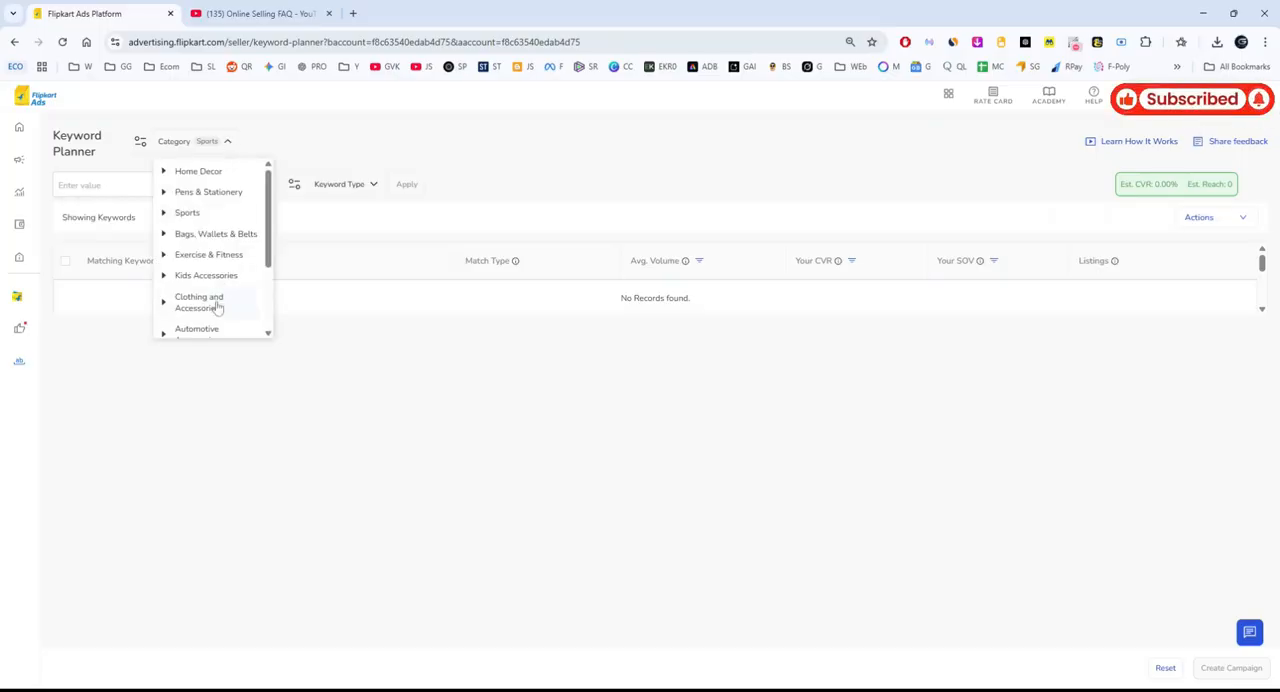
pyautogui.click(210, 302)
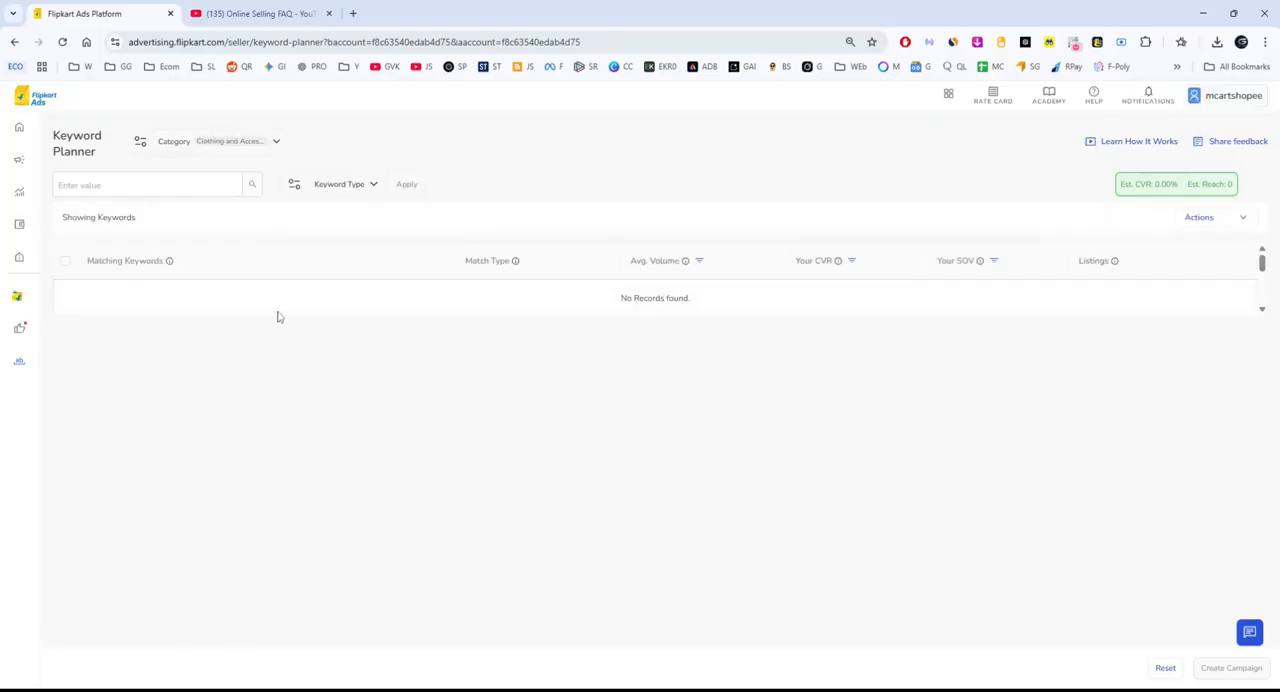
# Switch the keyword category to Footwear and look through its matching keywords.
pyautogui.click(271, 143)
pyautogui.scroll(-3, 227, 292)
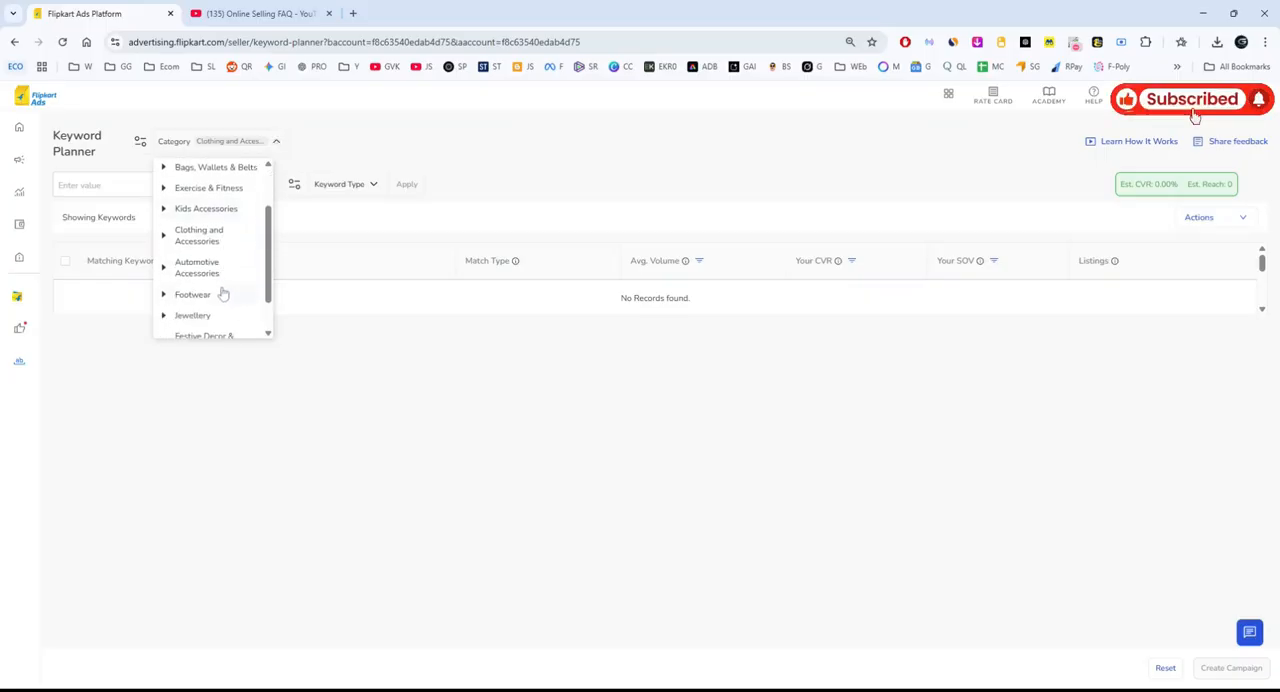
pyautogui.click(210, 298)
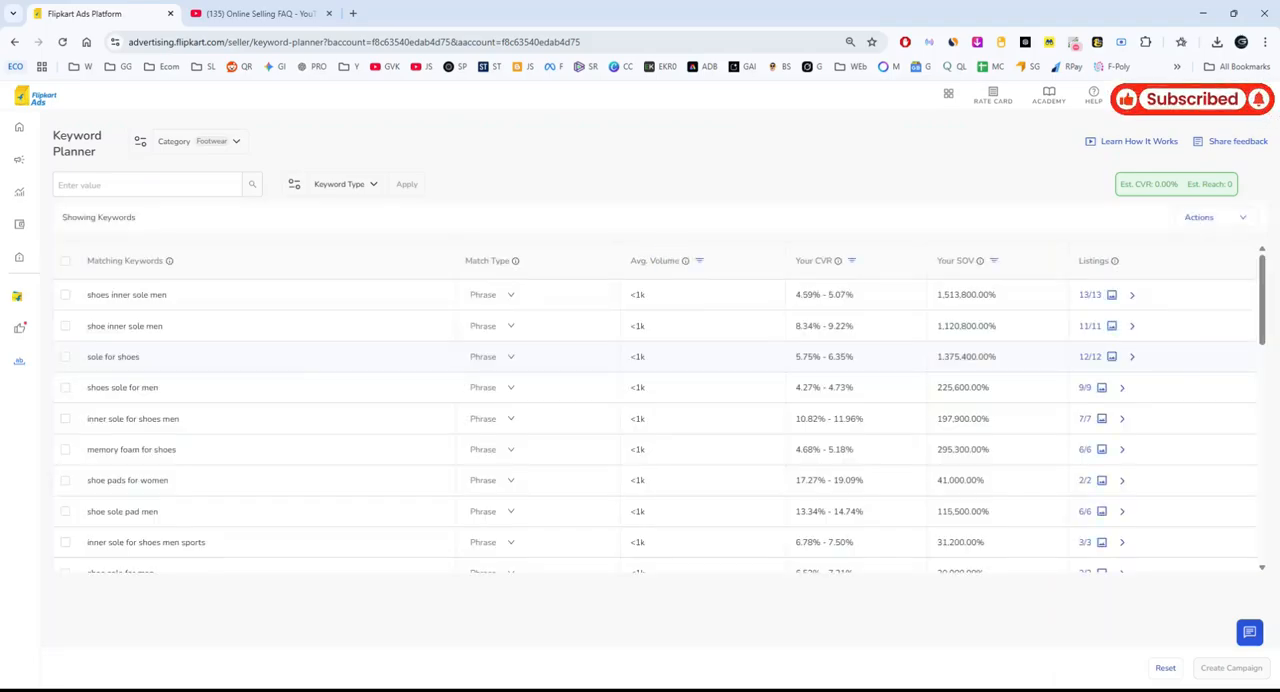
pyautogui.scroll(-3, 289, 408)
pyautogui.scroll(3, 280, 423)
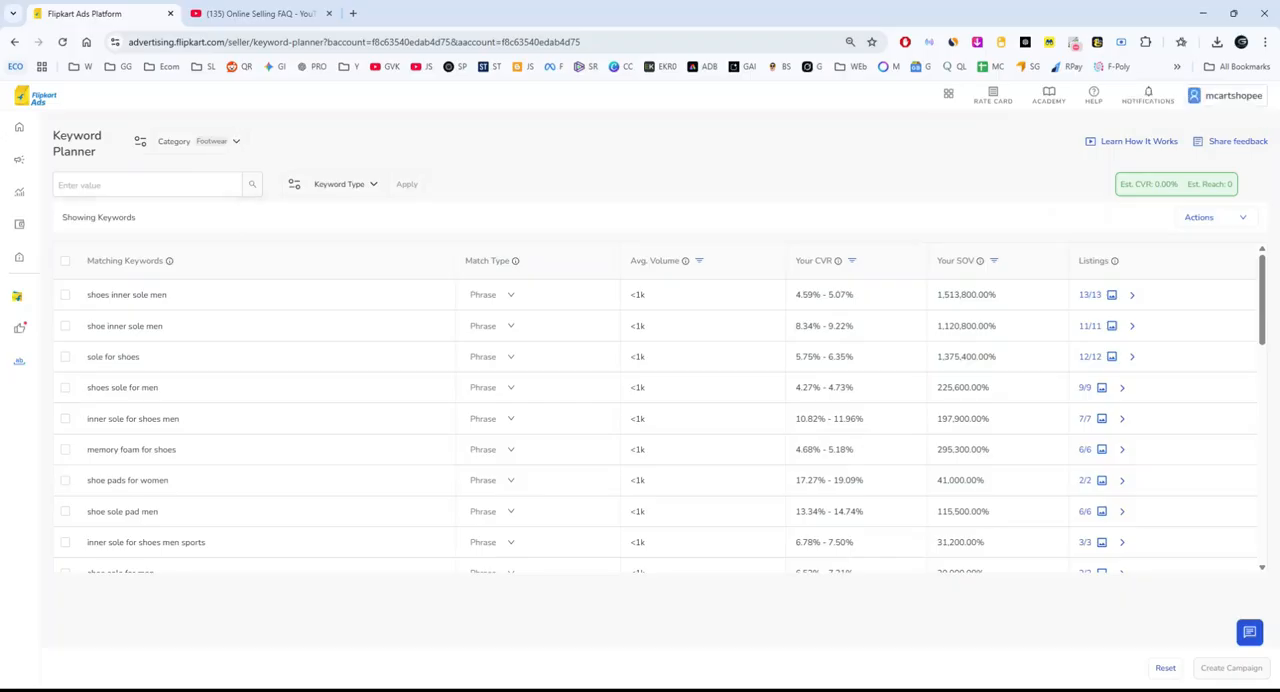
# View the keyword type filter options in the Keyword Planner without choosing one.
pyautogui.moveTo(53, 135); pyautogui.dragTo(97, 152)
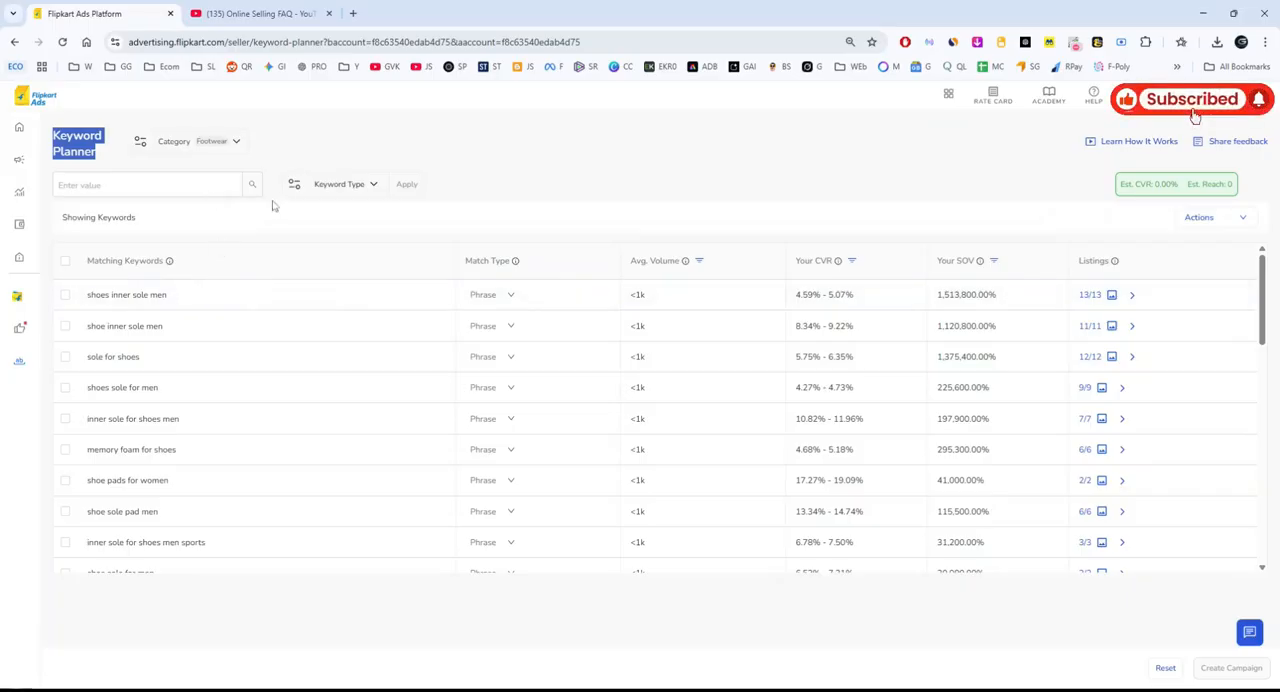
pyautogui.click(373, 186)
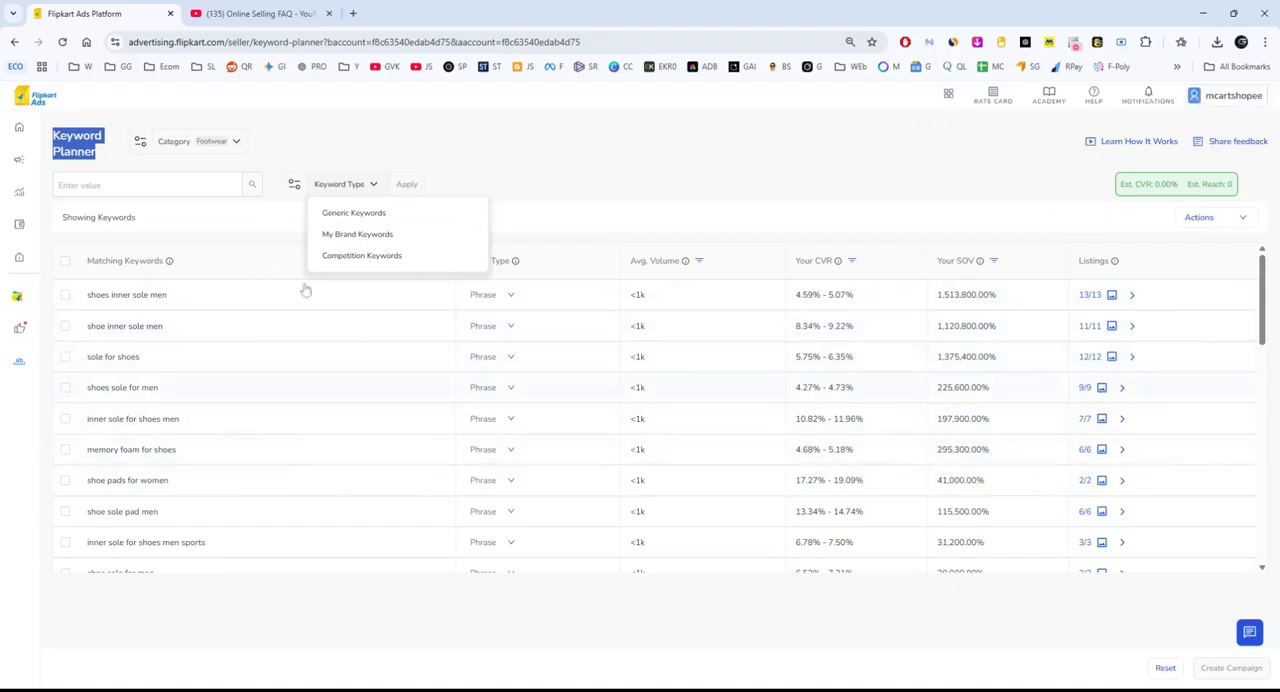
pyautogui.click(486, 147)
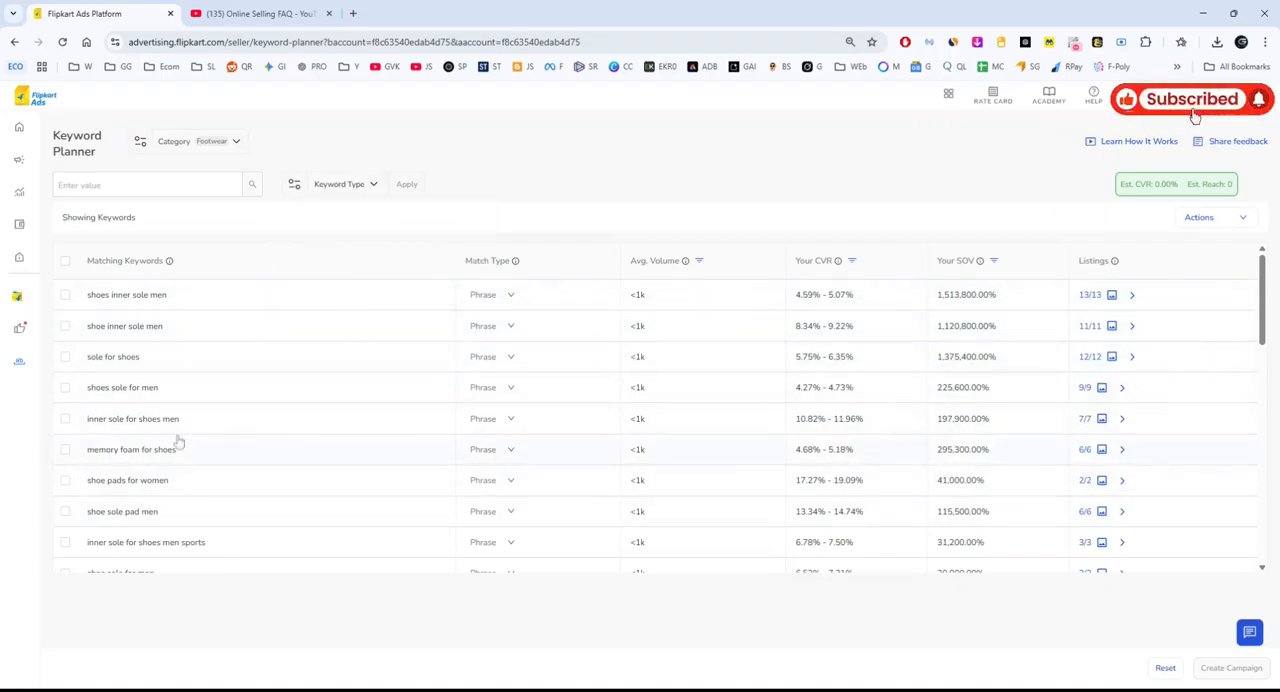
# Switch the keyword category back to Home Decor and look through its matching keywords.
pyautogui.scroll(-2, 240, 278)
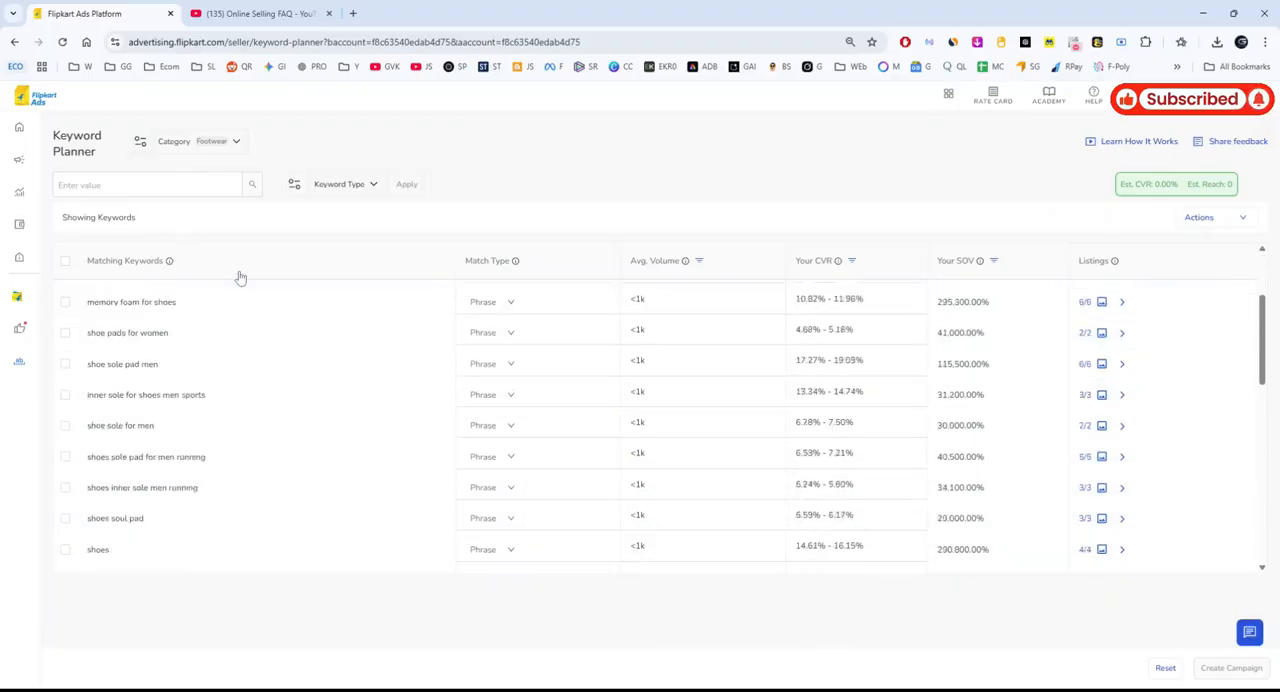
pyautogui.scroll(2, 240, 278)
pyautogui.click(213, 141)
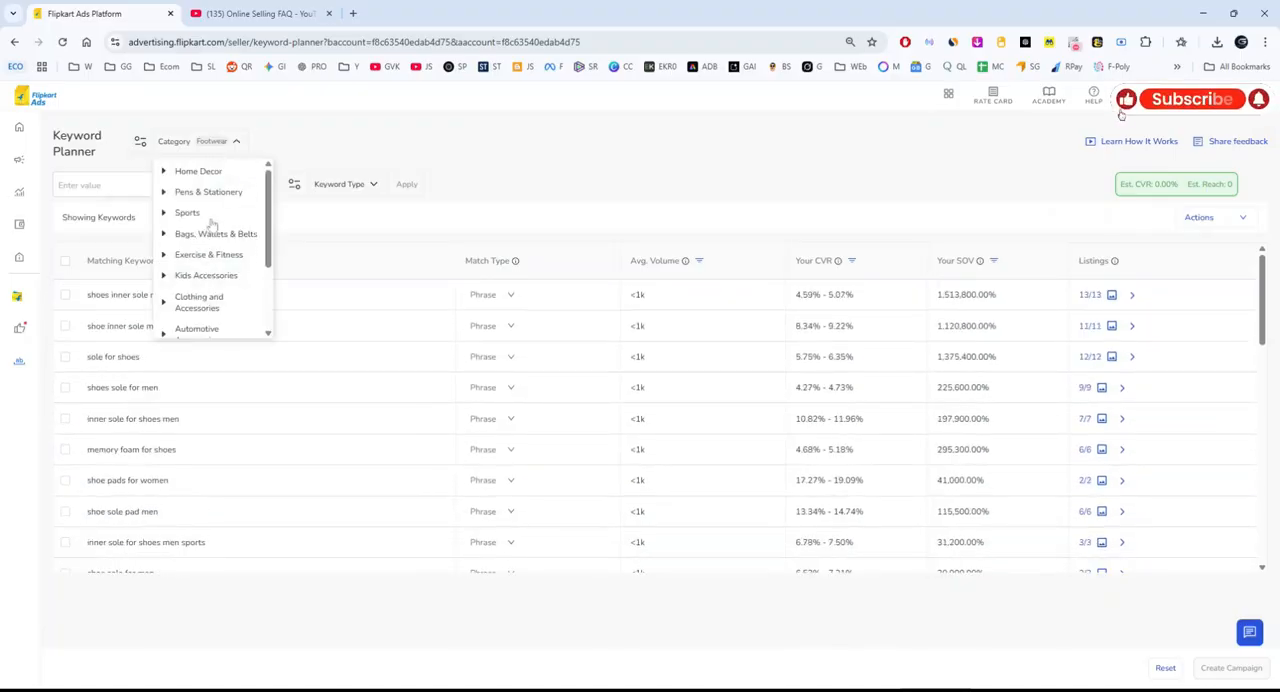
pyautogui.click(210, 172)
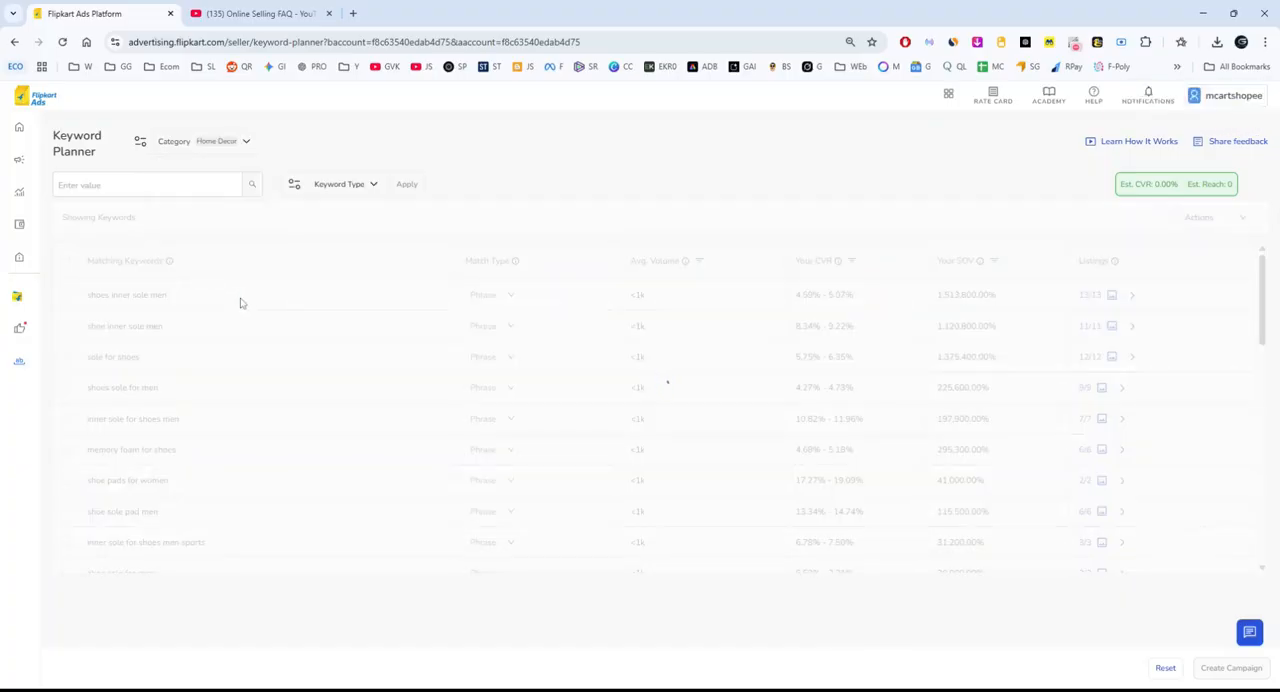
pyautogui.scroll(-1, 250, 340)
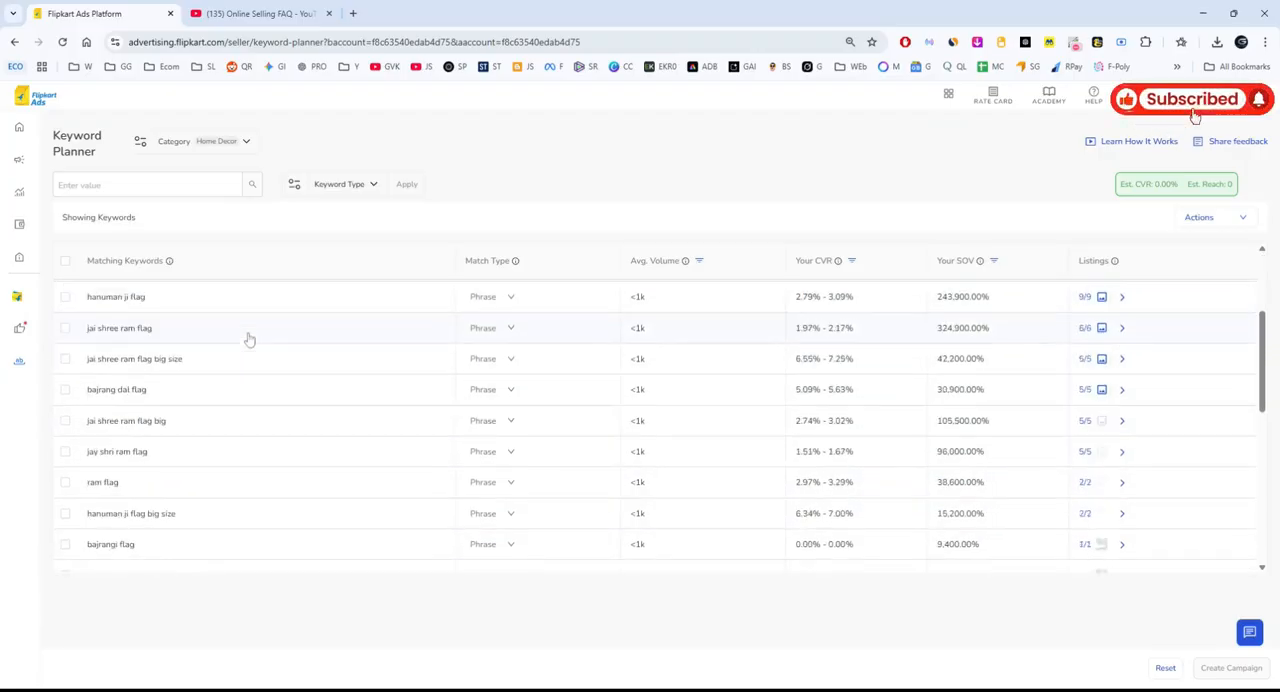
pyautogui.scroll(2, 250, 340)
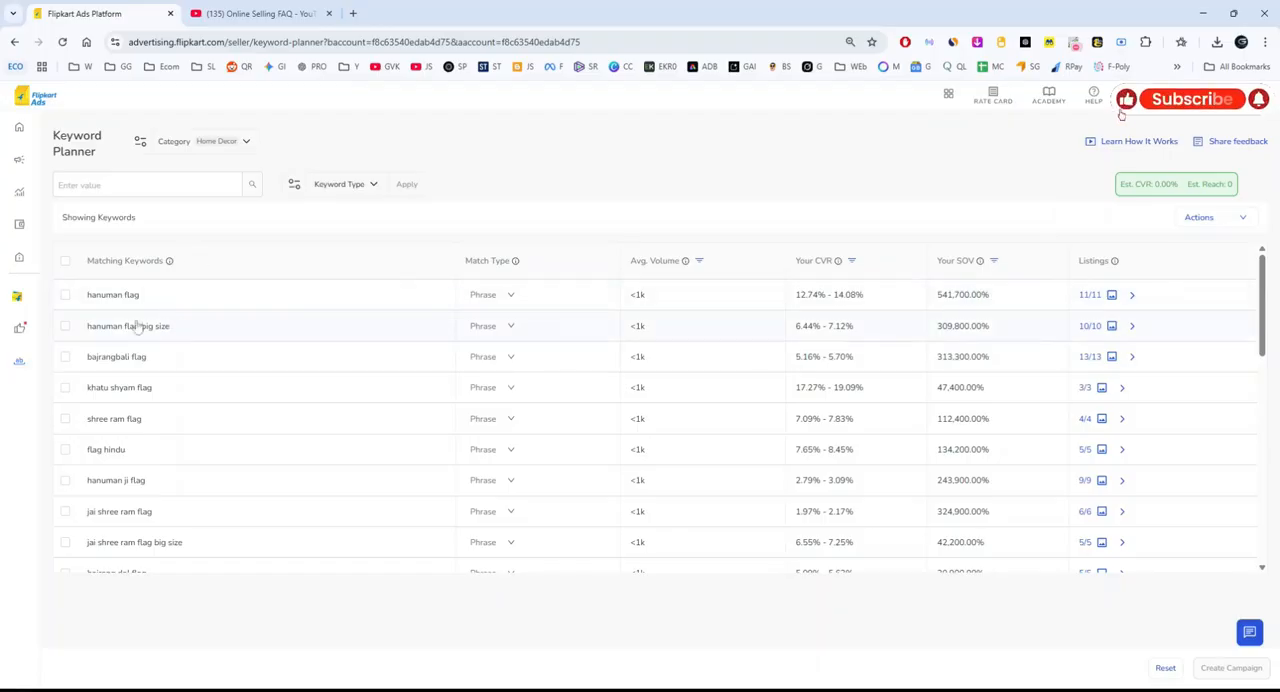
# View the match type options for the "hanuman flag" keyword without changing the selection.
pyautogui.click(510, 295)
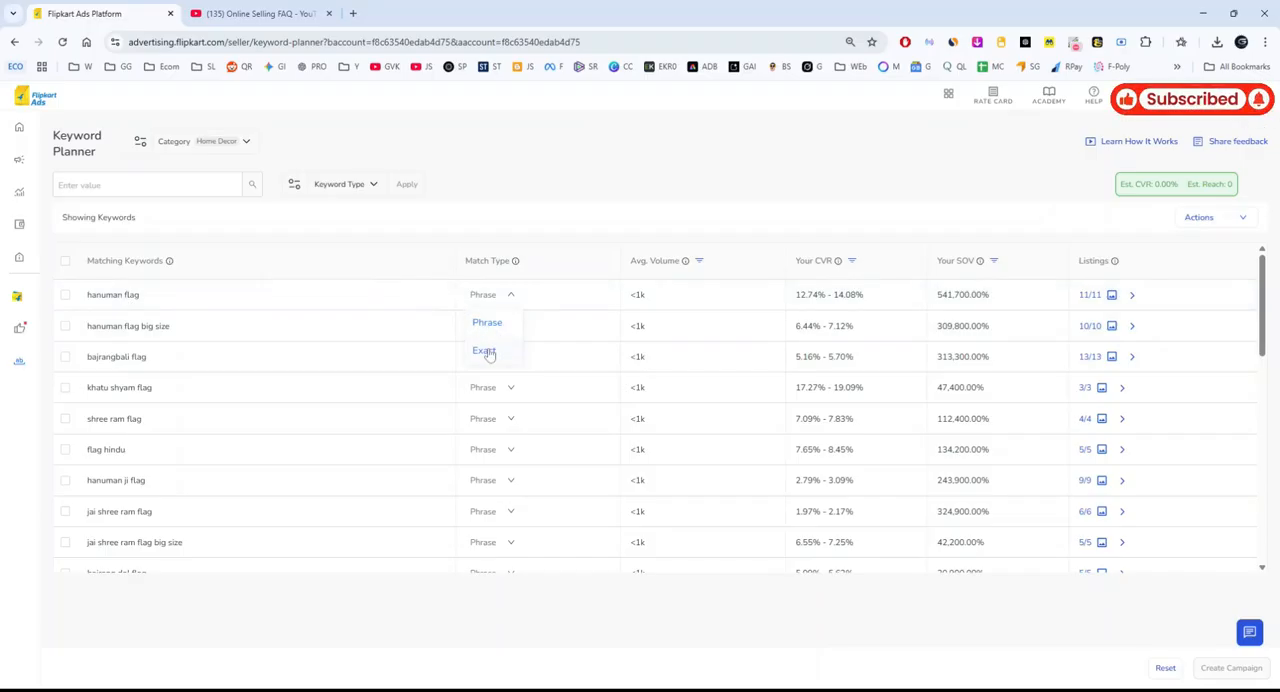
pyautogui.moveTo(84, 297); pyautogui.dragTo(157, 306)
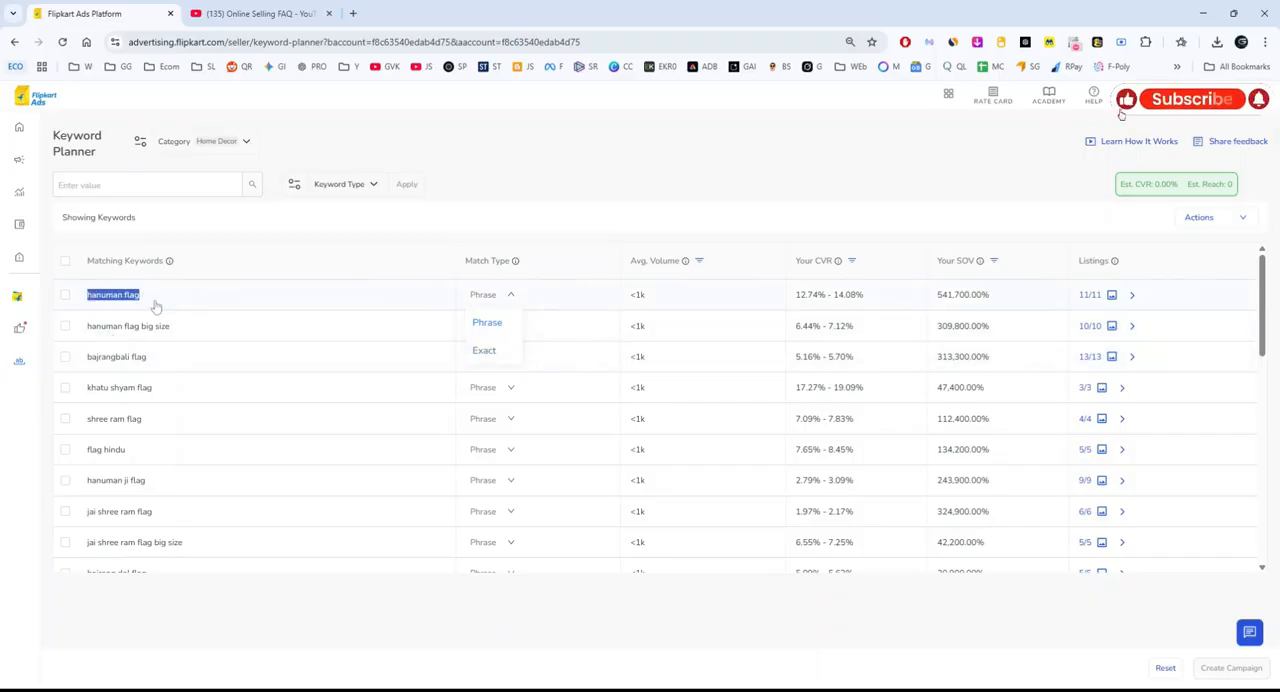
pyautogui.click(511, 296)
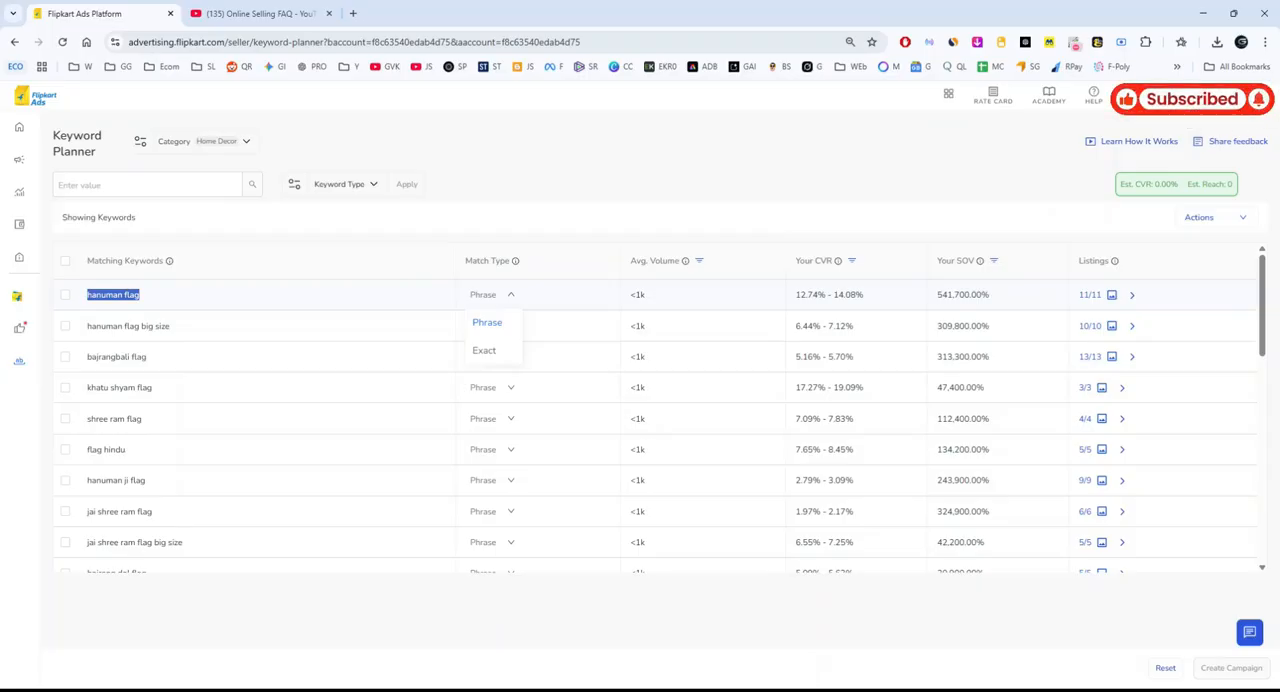
pyautogui.click(289, 292)
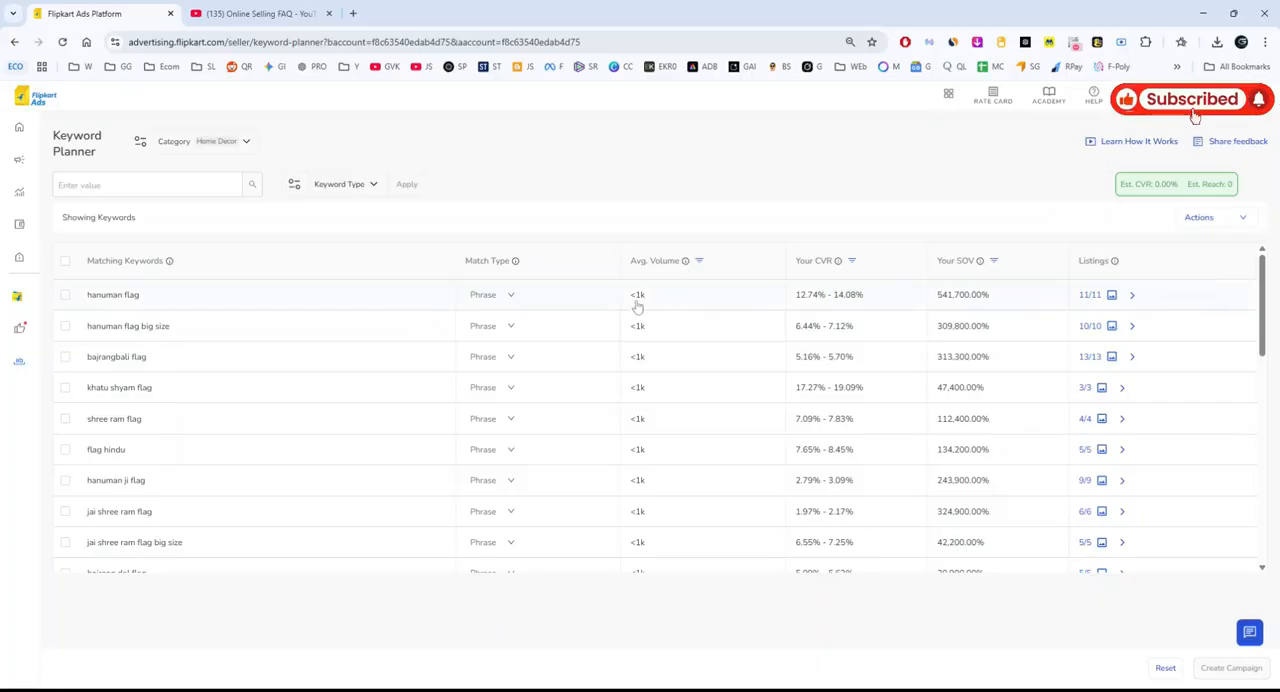
# Sort the keyword list by average volume from low to high.
pyautogui.click(699, 260)
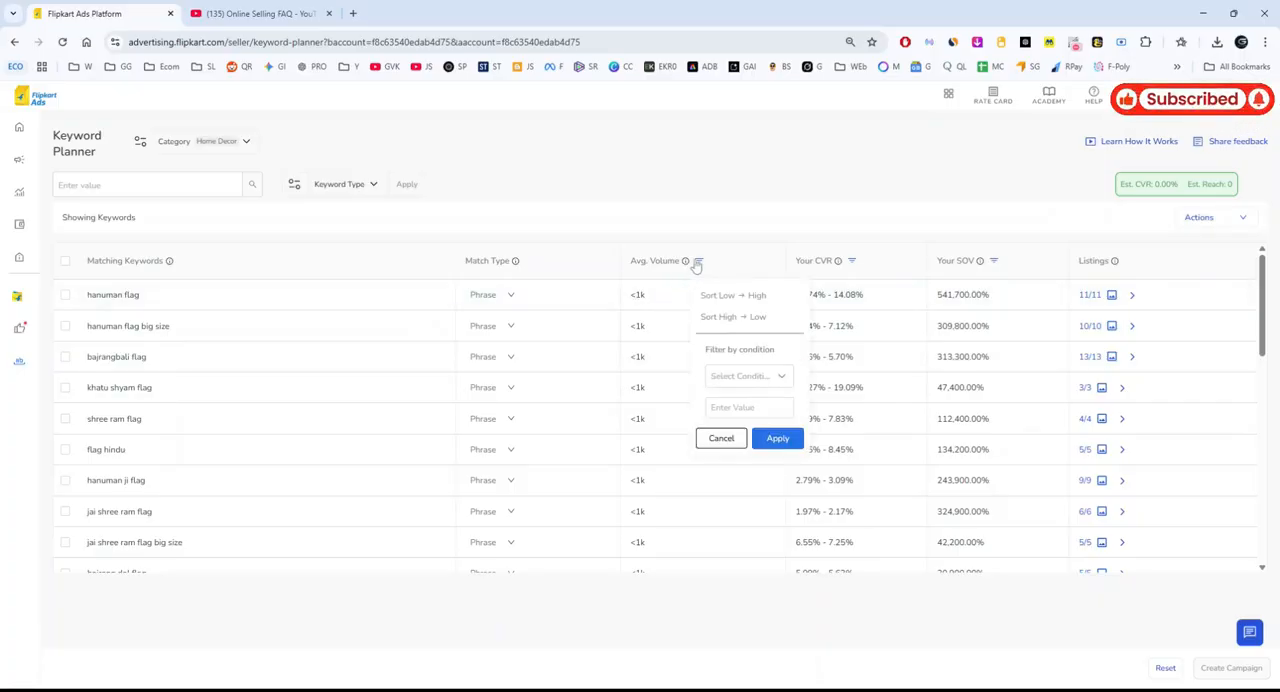
pyautogui.click(753, 296)
pyautogui.click(778, 438)
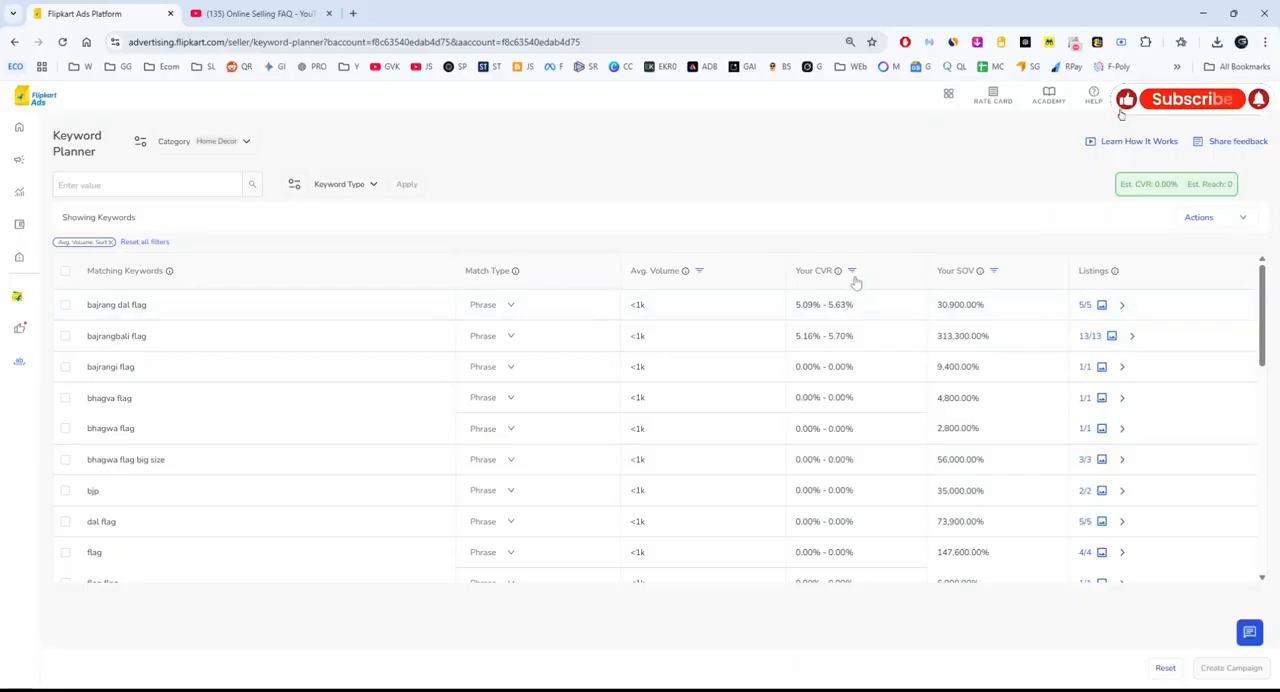
# Read the explanations of the Your CVR and Your SOV columns.
pyautogui.moveTo(840, 274)
pyautogui.moveTo(980, 272)
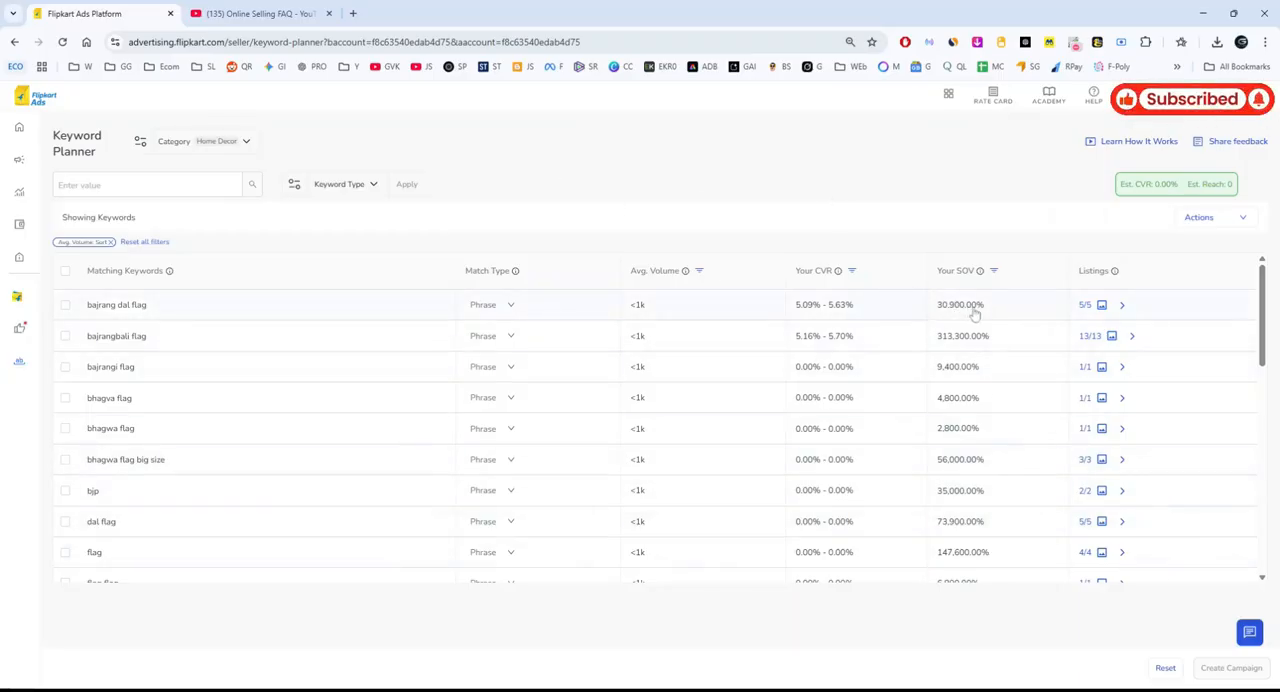
# Compare the Your SOV values across the keyword list and view that column's sort and filter options.
pyautogui.moveTo(86, 308); pyautogui.dragTo(176, 316)
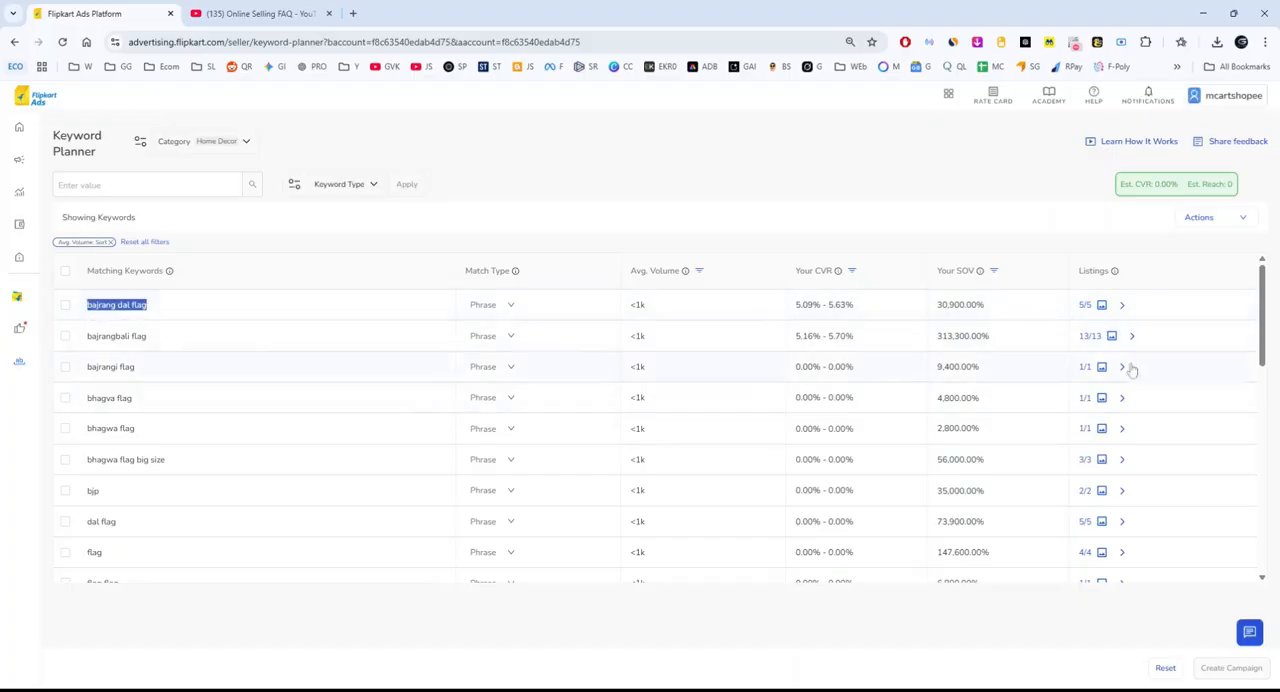
pyautogui.moveTo(985, 312); pyautogui.dragTo(928, 314)
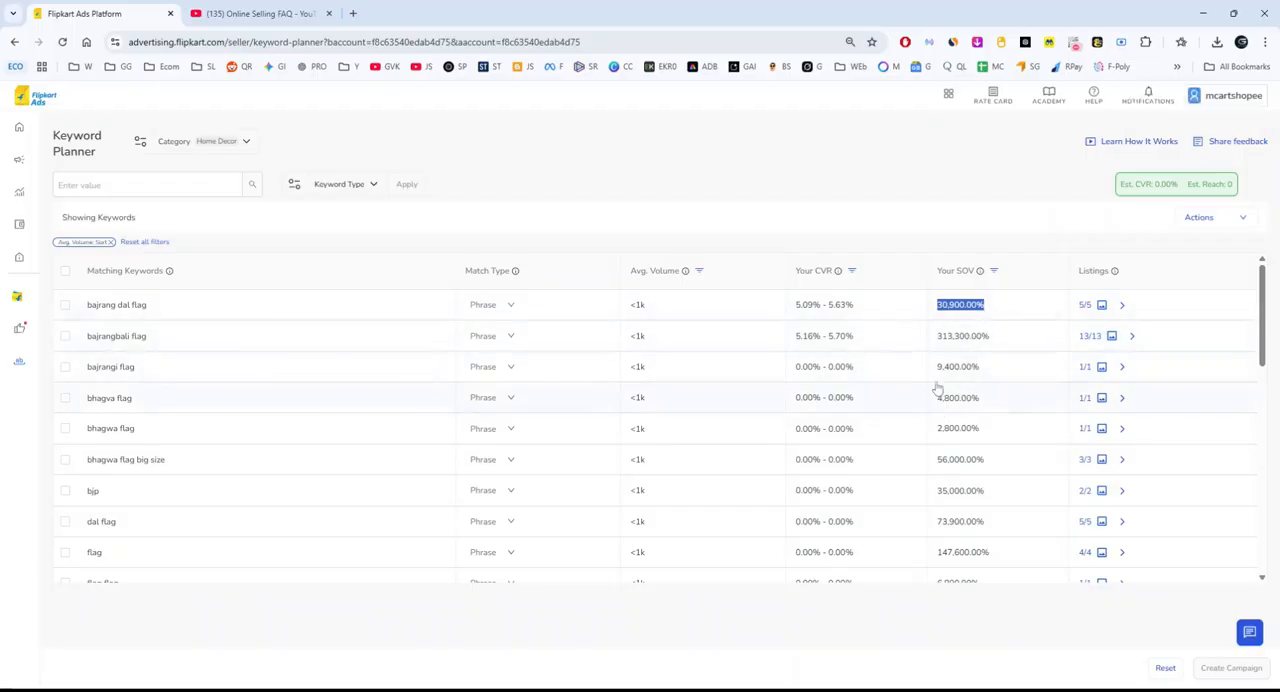
pyautogui.scroll(-3, 966, 457)
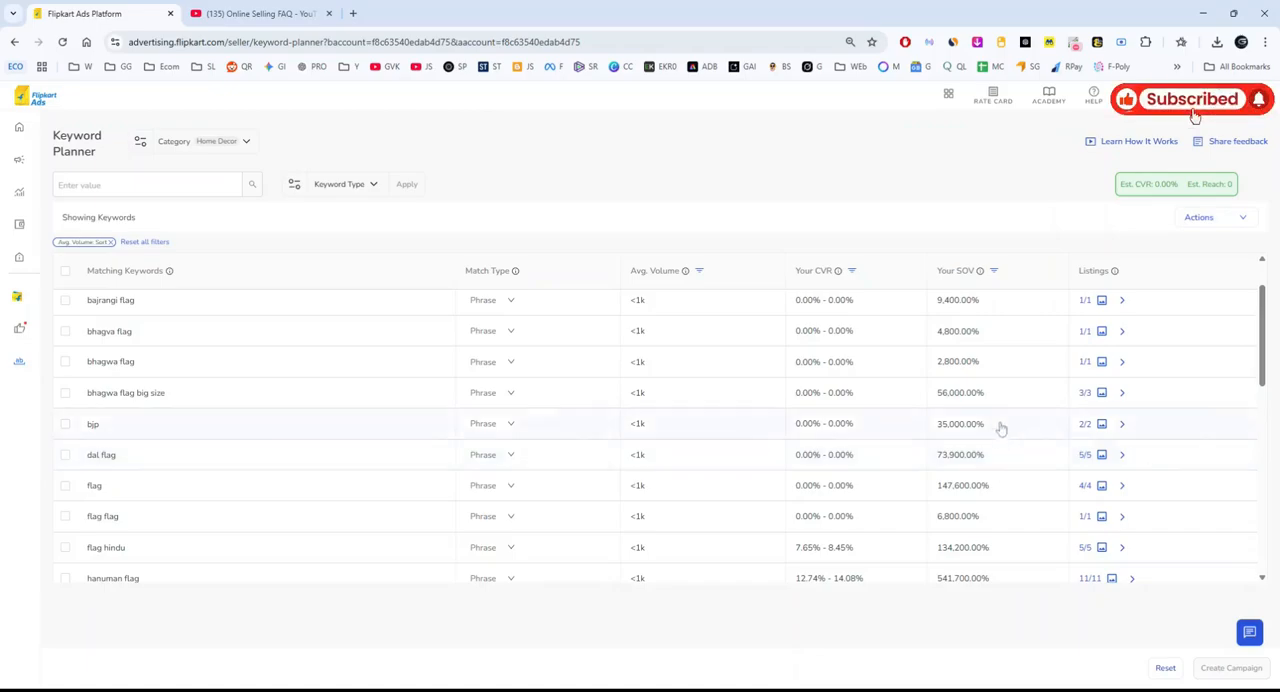
pyautogui.scroll(-5, 1000, 428)
pyautogui.scroll(8, 993, 385)
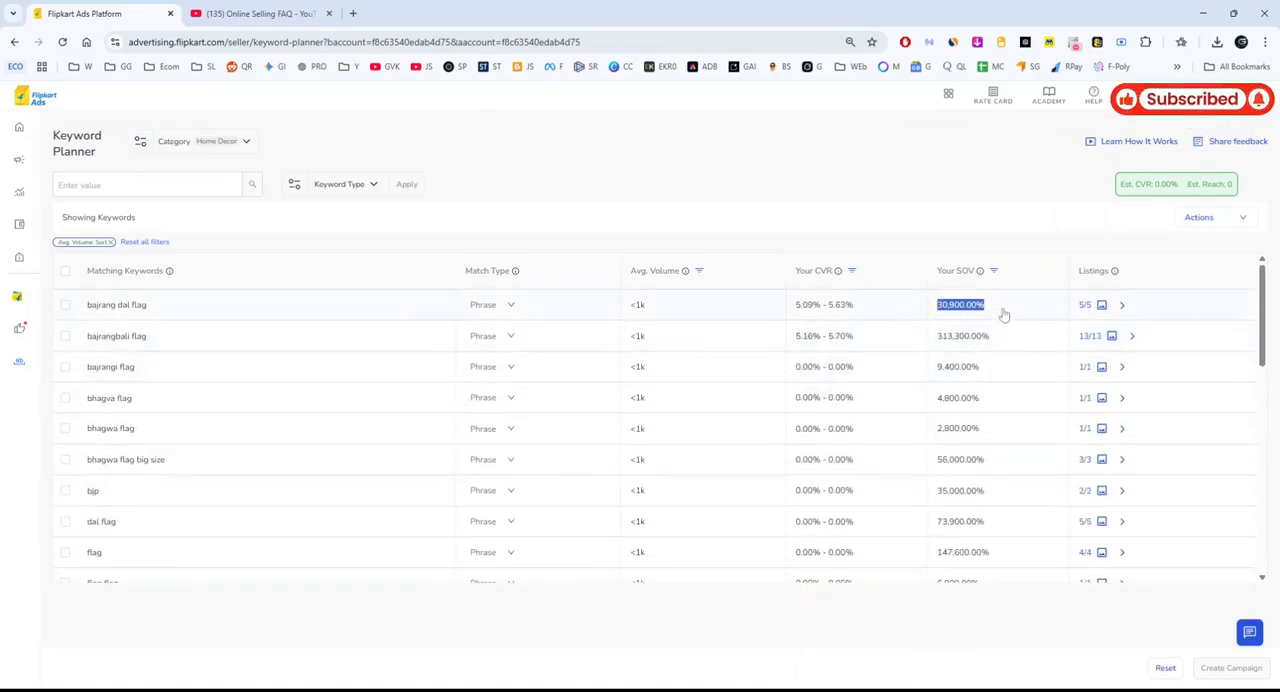
pyautogui.scroll(-10, 984, 468)
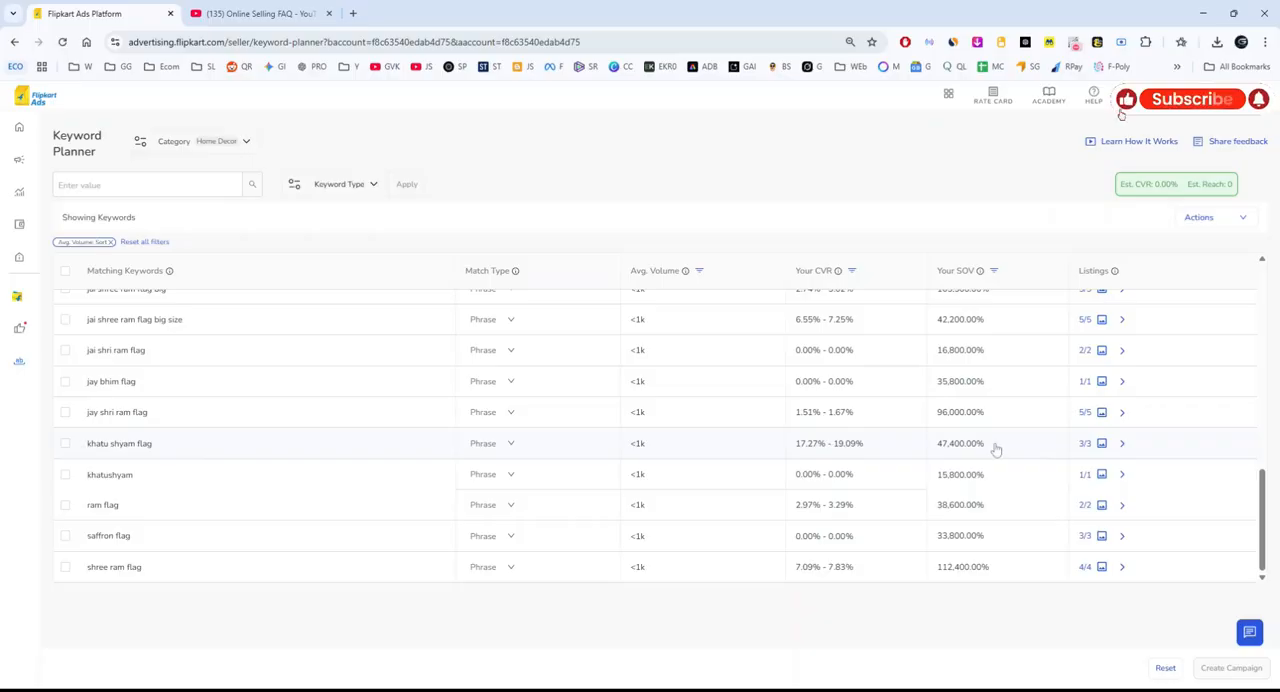
pyautogui.scroll(10, 996, 445)
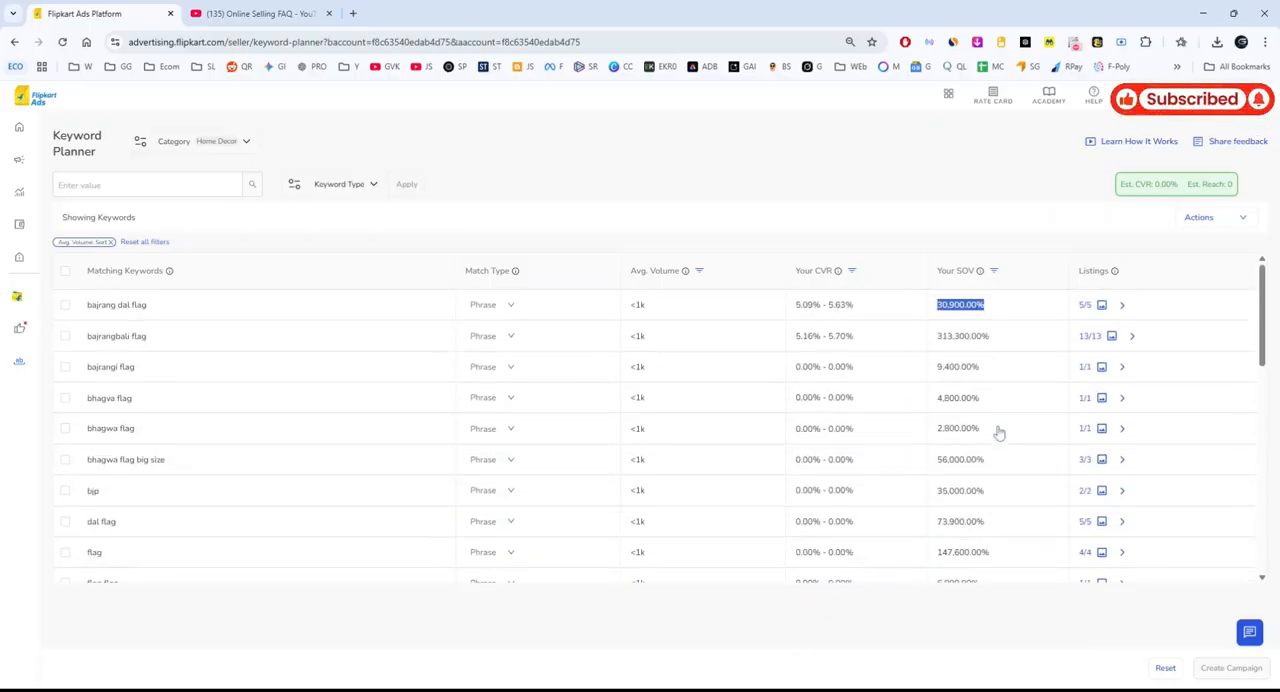
pyautogui.click(993, 271)
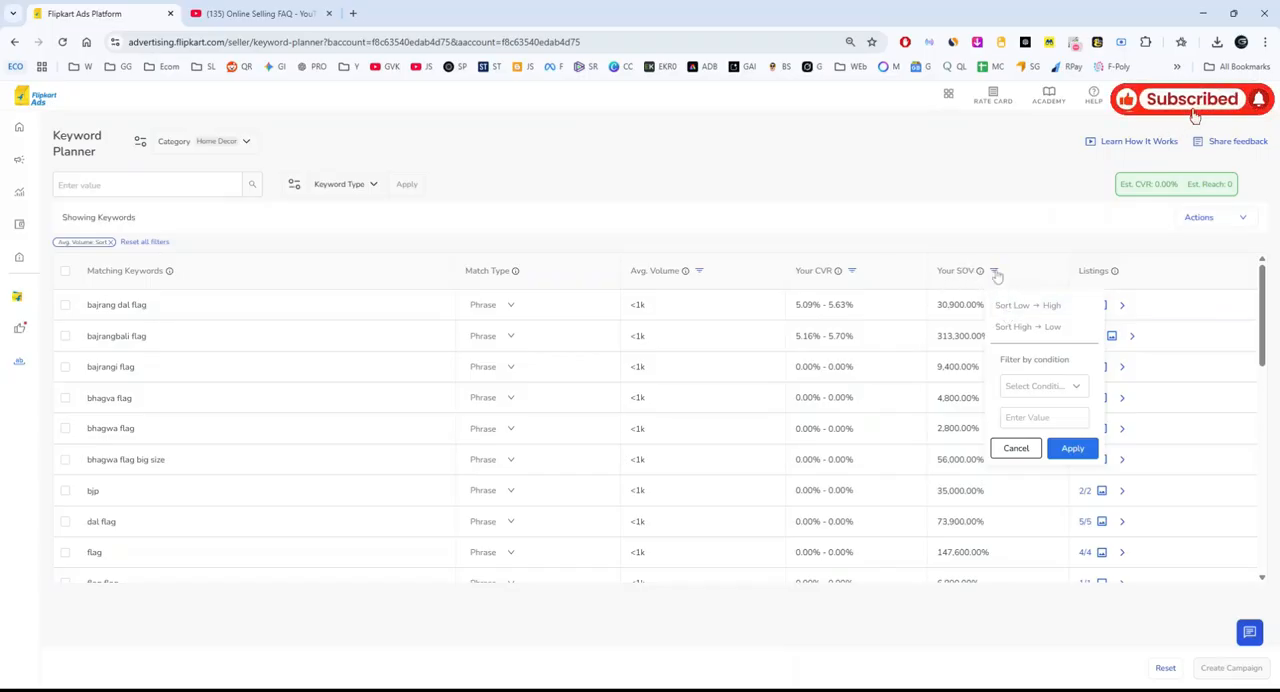
pyautogui.click(998, 272)
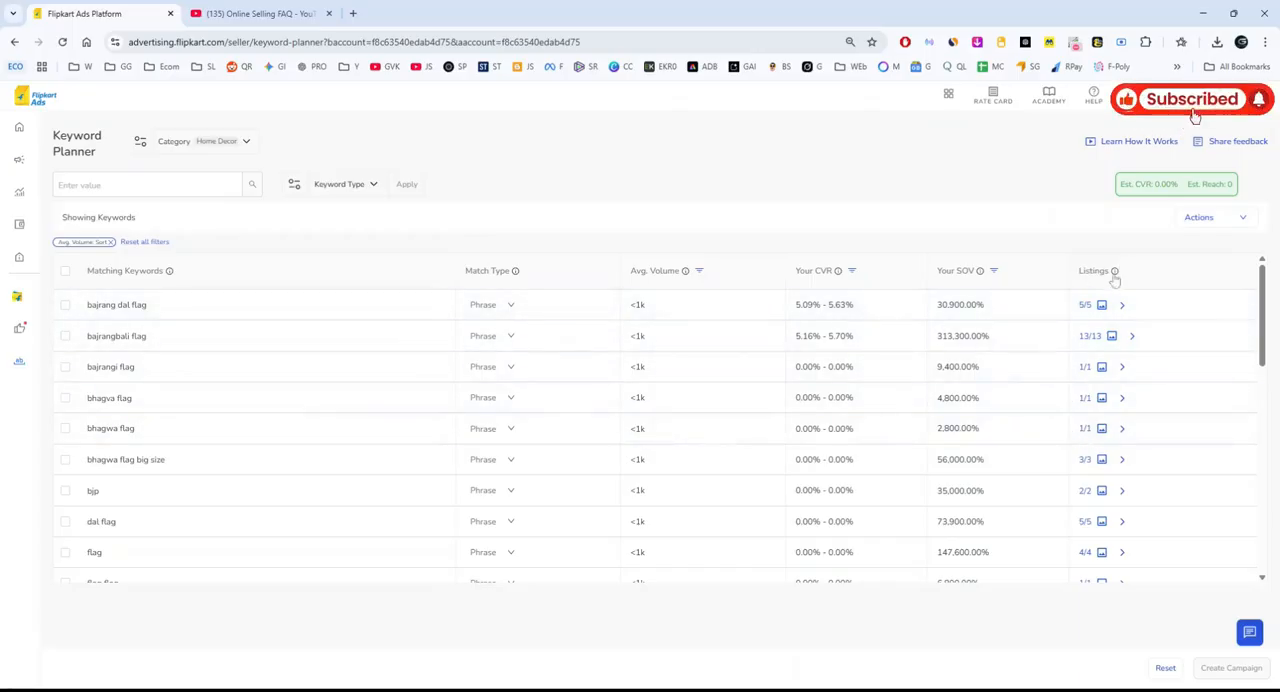
# Open the matching listings for "bajrang dal flag" and examine each listing's CVR.
pyautogui.click(1120, 306)
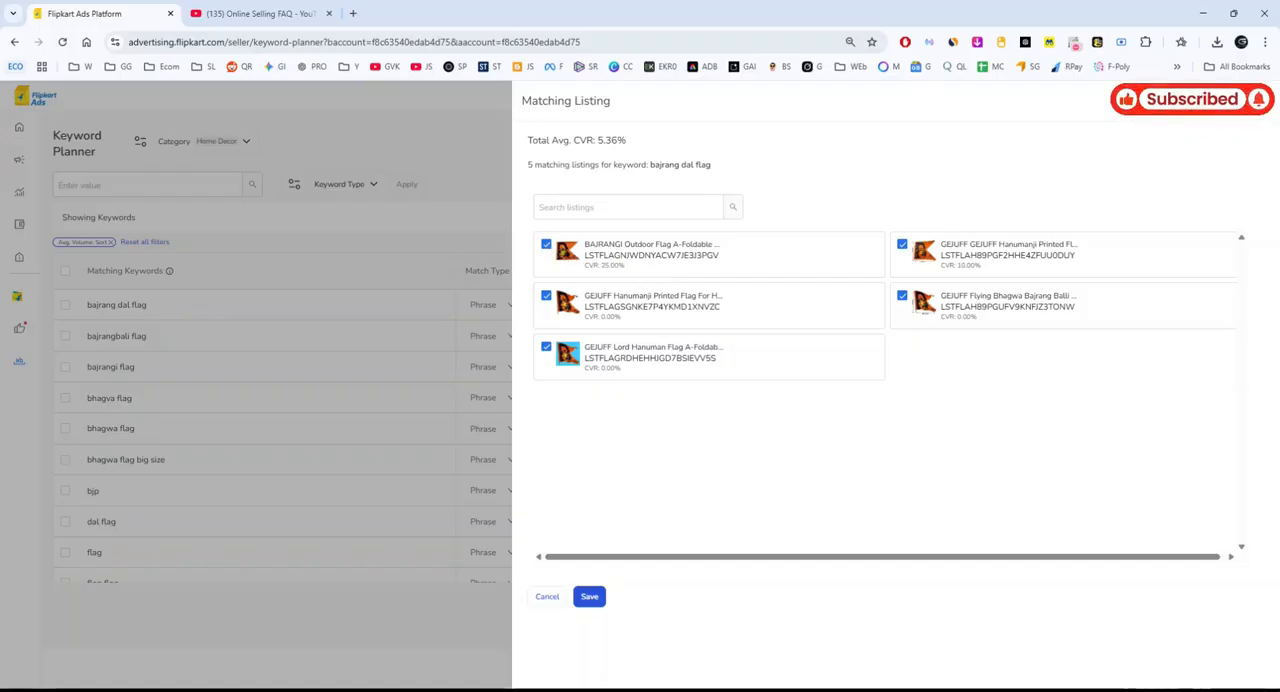
pyautogui.moveTo(599, 265); pyautogui.dragTo(641, 271)
pyautogui.click(602, 268)
pyautogui.click(641, 270)
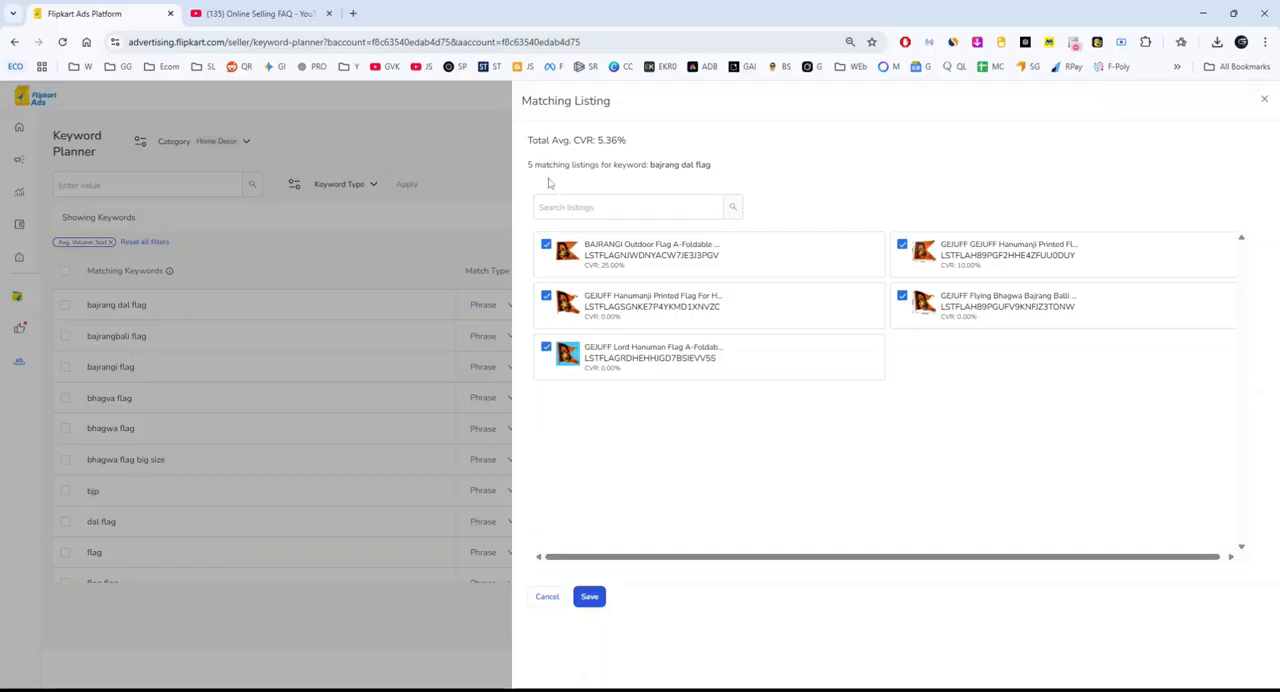
pyautogui.click(546, 296)
pyautogui.click(546, 347)
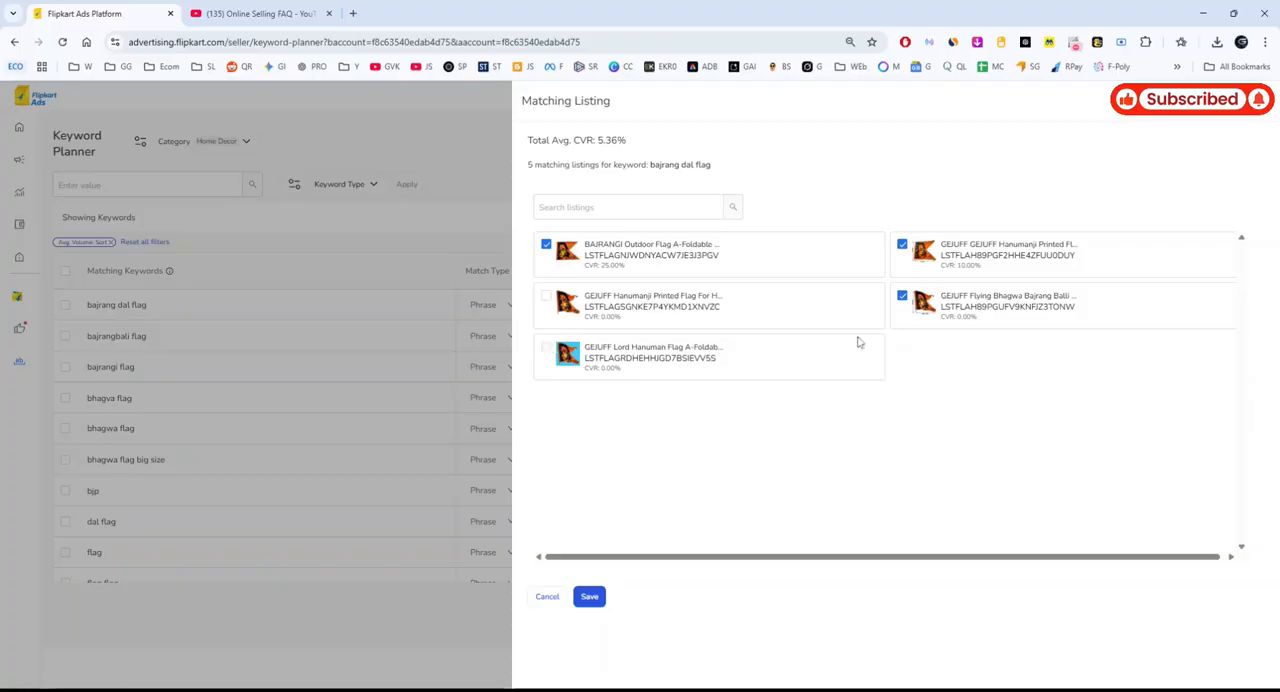
pyautogui.click(902, 297)
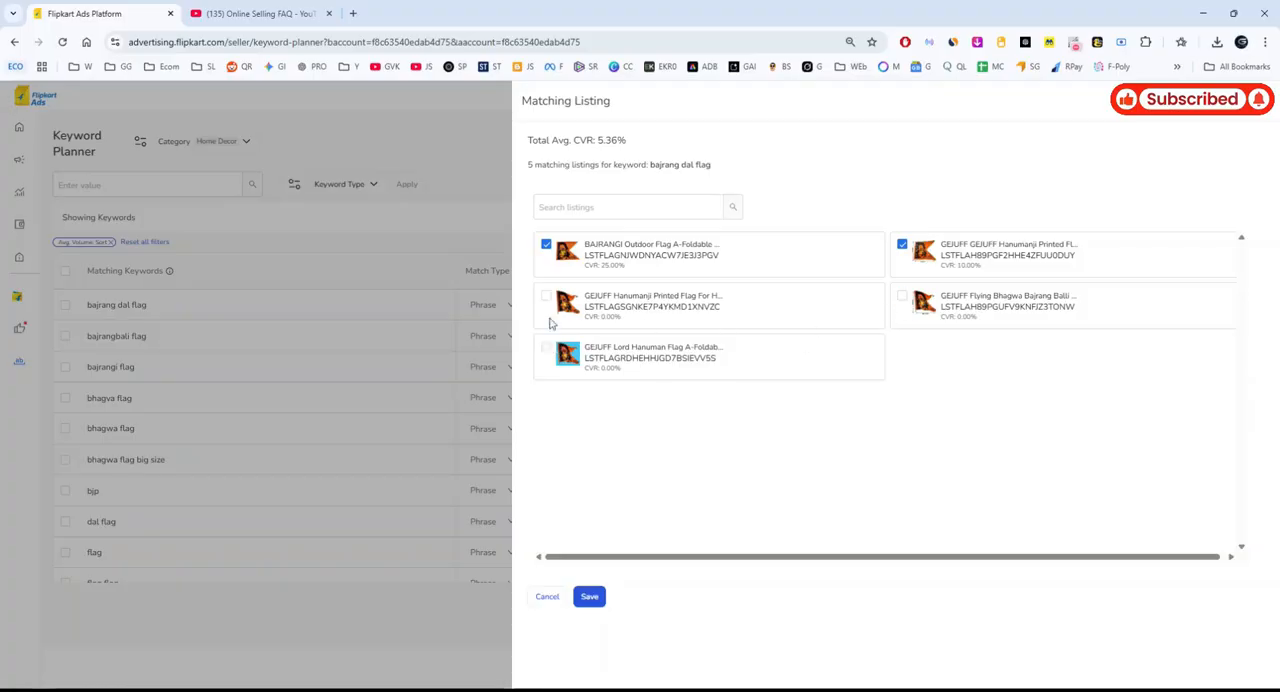
pyautogui.click(902, 297)
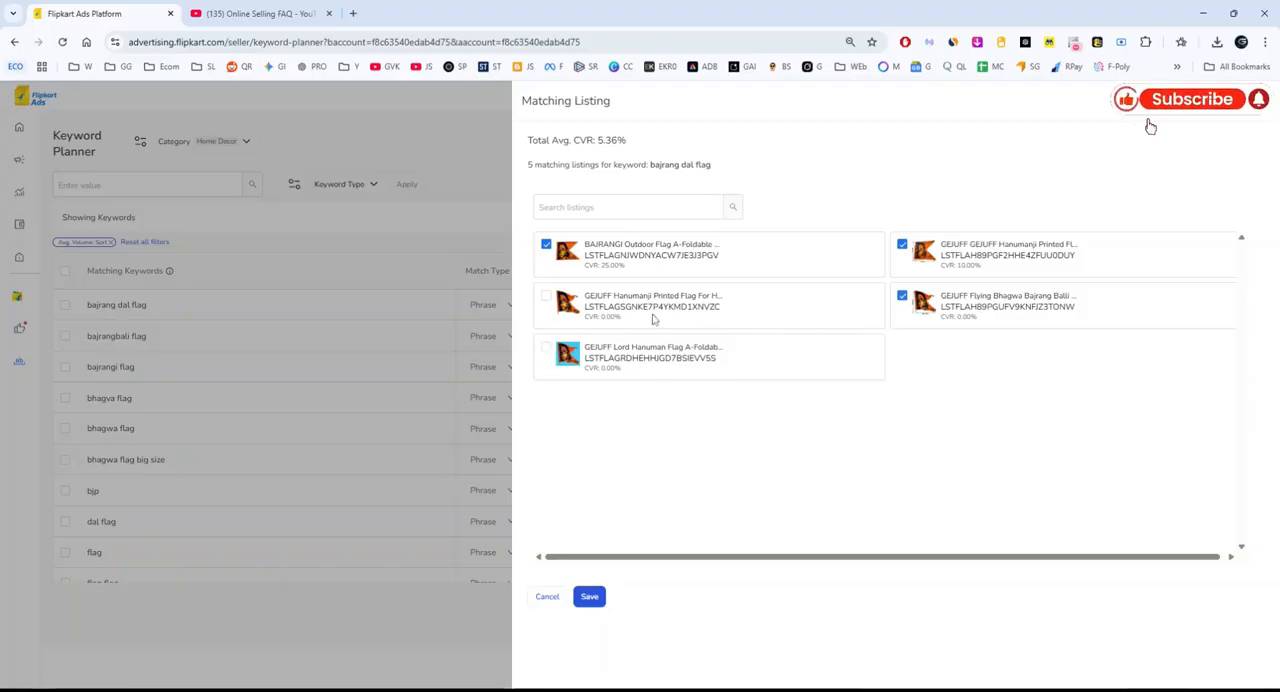
pyautogui.click(902, 297)
pyautogui.click(902, 244)
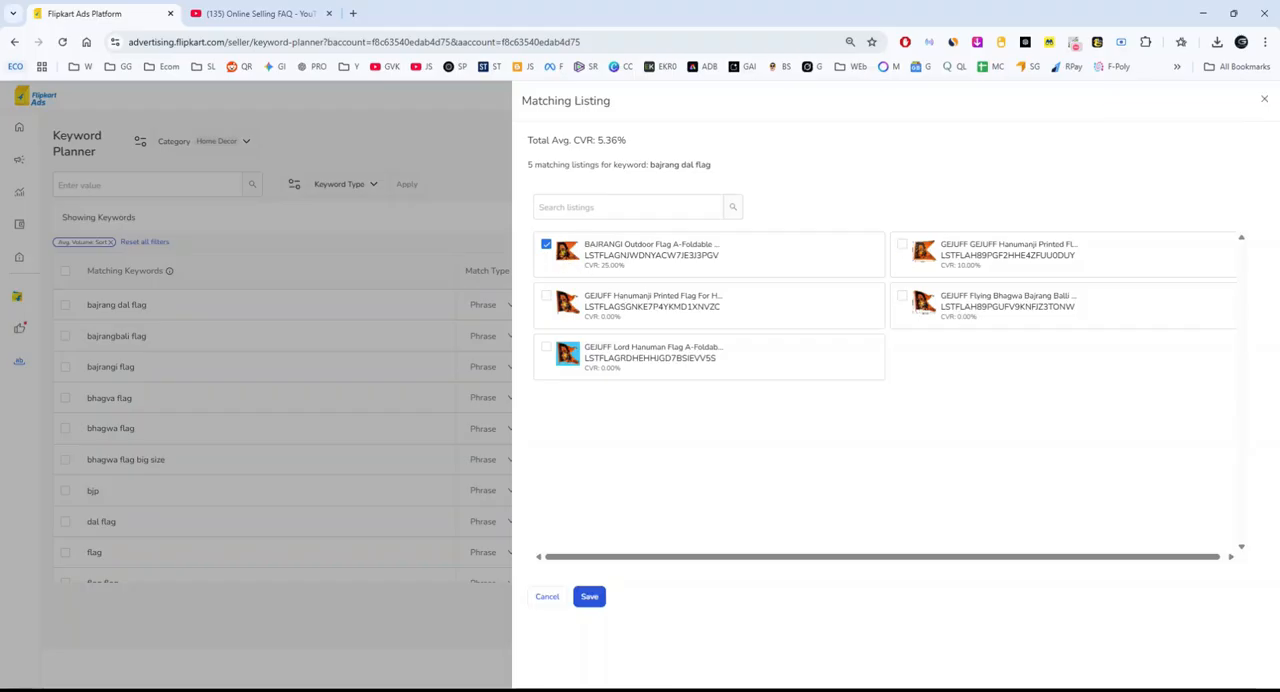
pyautogui.click(491, 424)
# Select the keywords "bajrang dal flag", "bajrangbali flag" and "bajrangi flag".
pyautogui.scroll(-3, 674, 436)
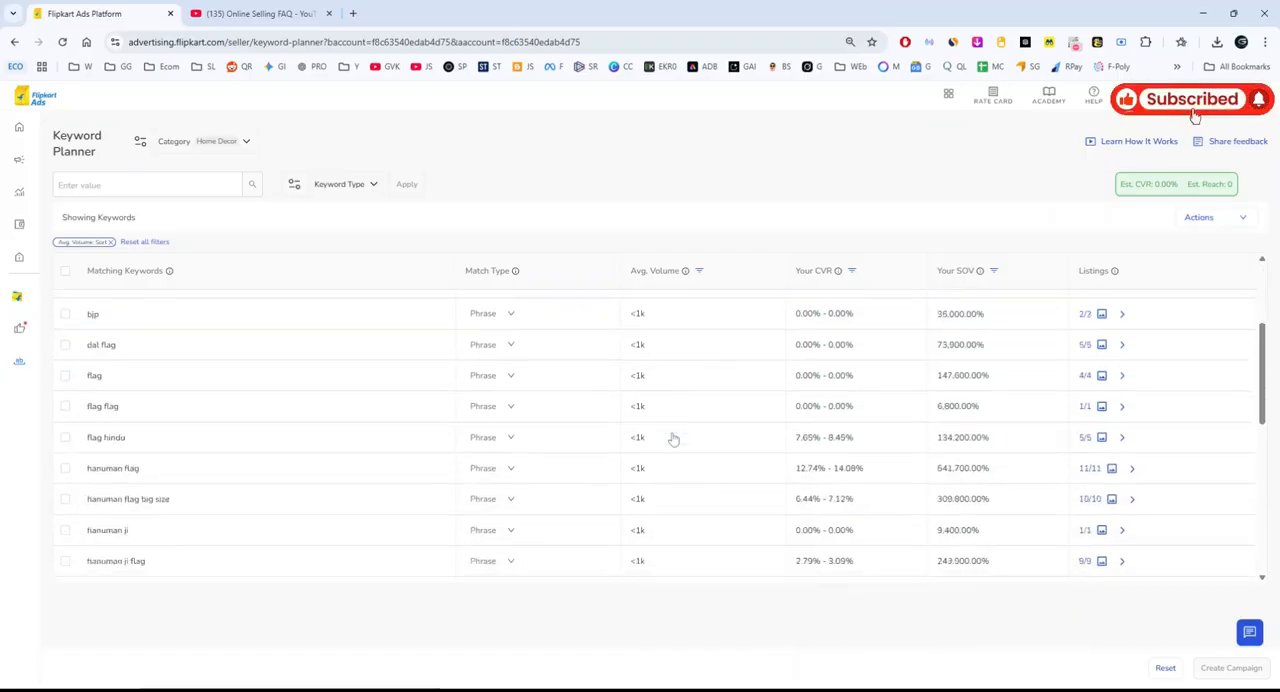
pyautogui.scroll(3, 674, 434)
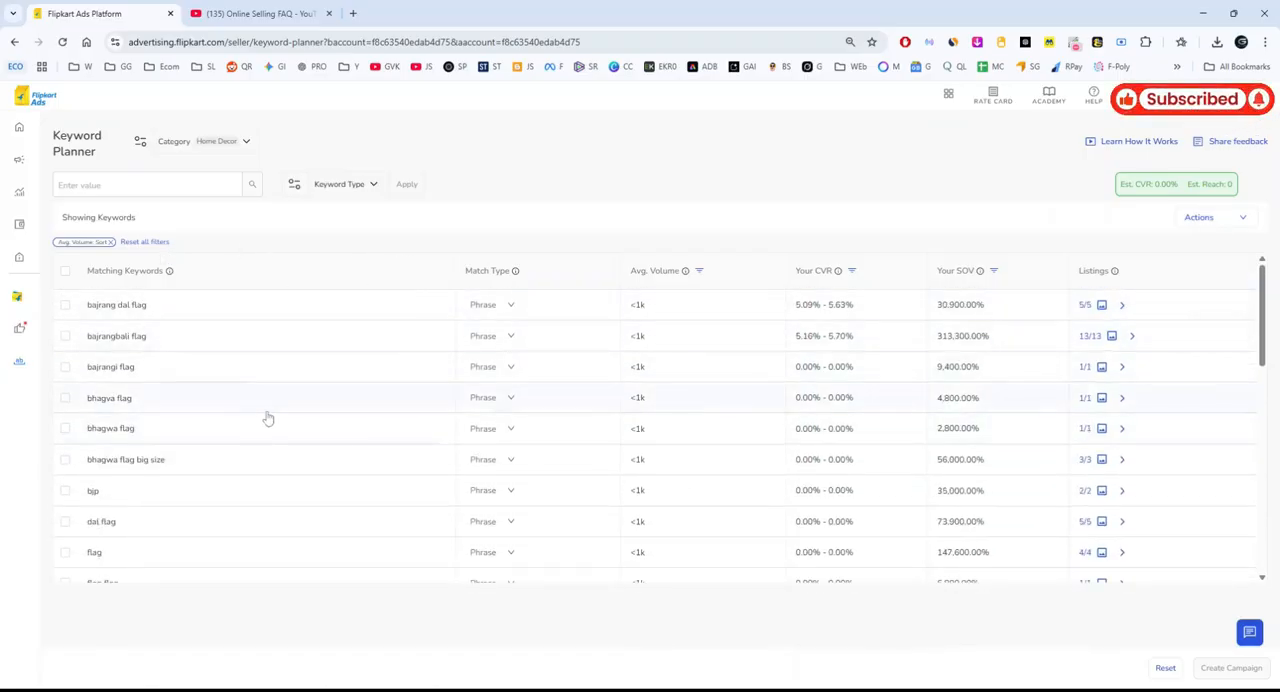
pyautogui.click(65, 304)
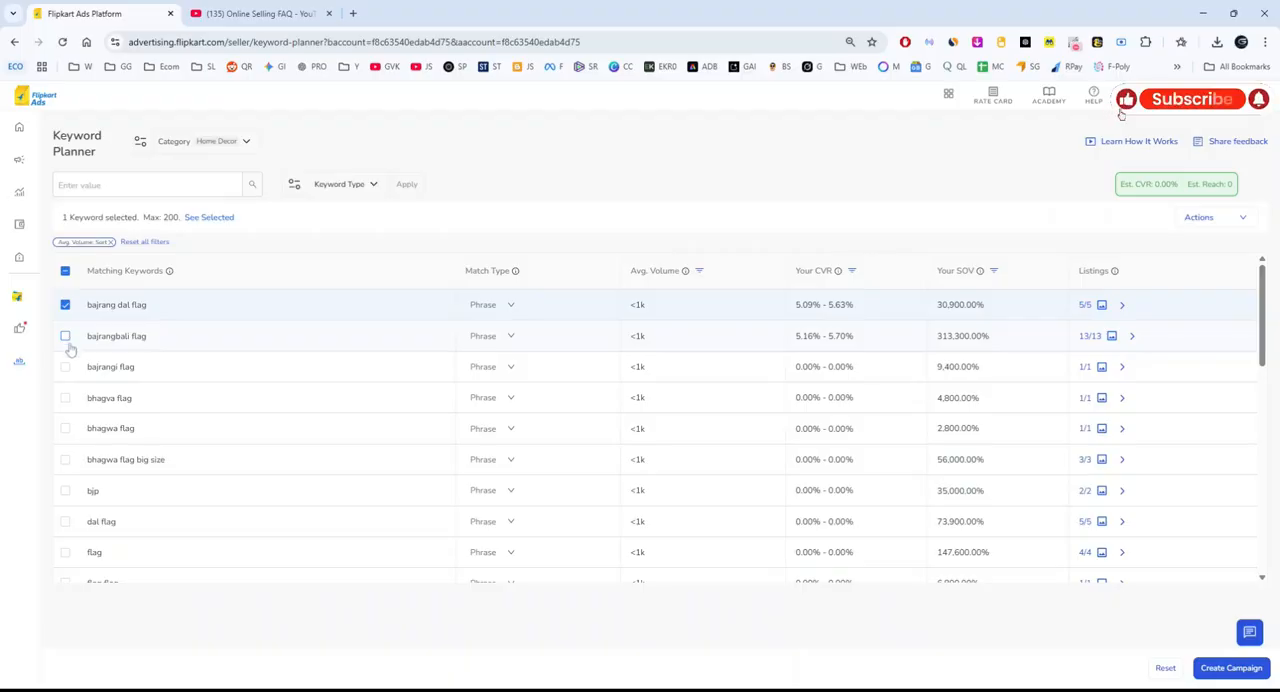
pyautogui.click(65, 335)
pyautogui.click(65, 367)
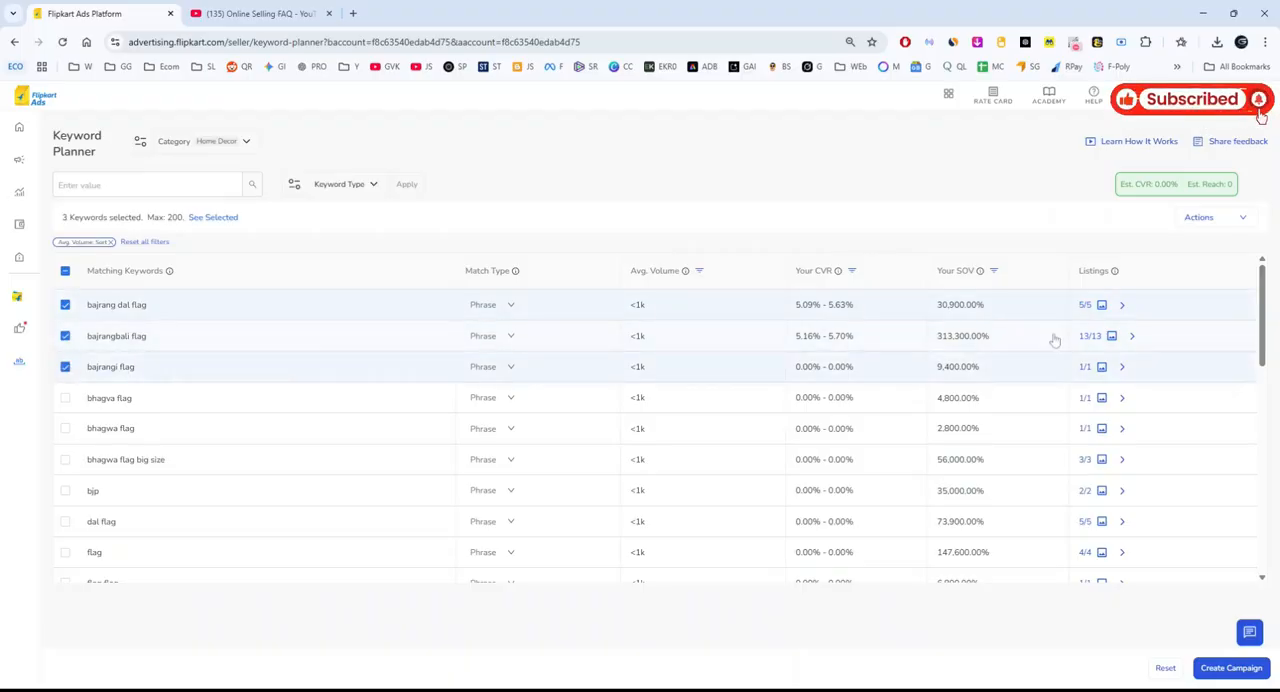
# Check the matching listings for "bajrangbali flag" and deselect the "bajrangbali flag" and "bajrangi flag" keywords.
pyautogui.click(1111, 336)
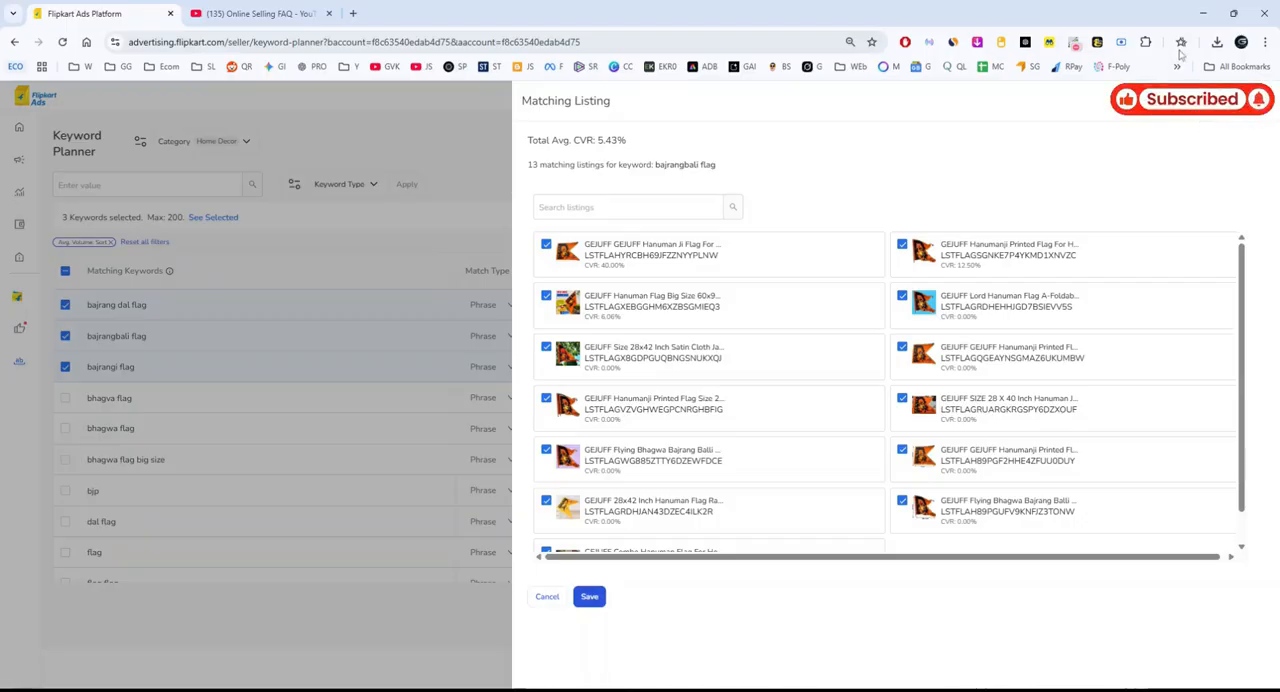
pyautogui.click(1268, 101)
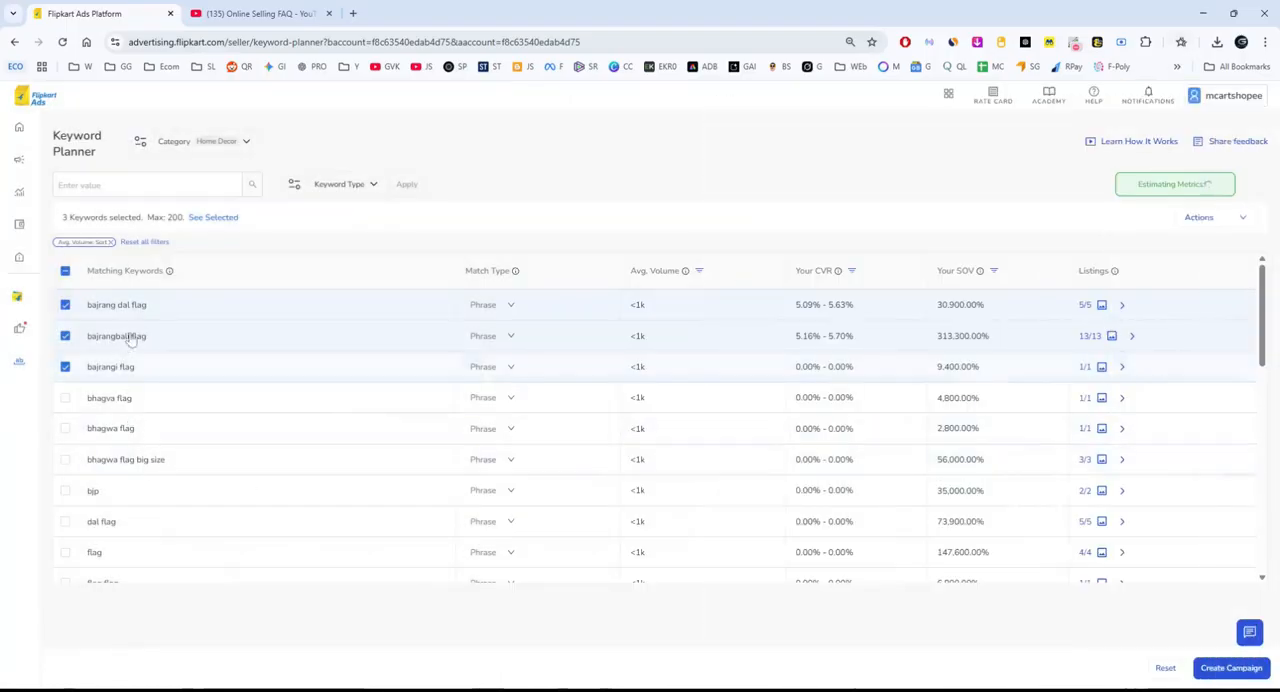
pyautogui.click(65, 337)
pyautogui.click(65, 367)
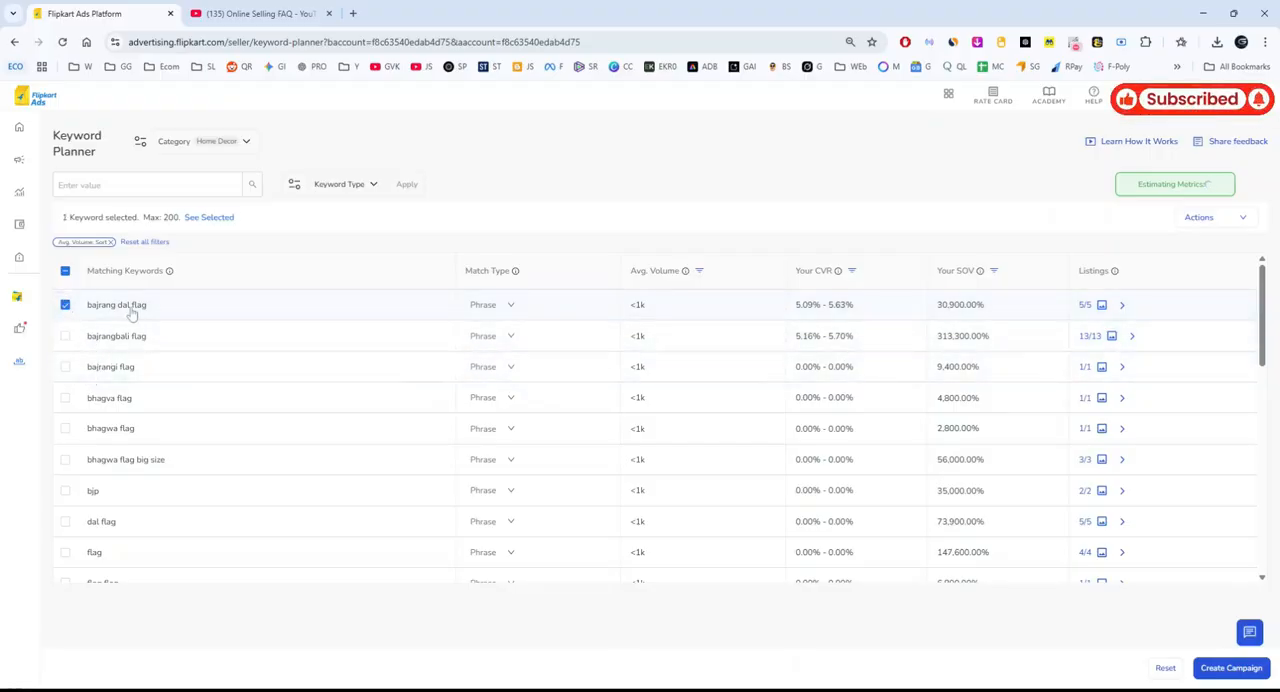
# Limit the "bajrang dal flag" matching listings to the BAJRANGI Outdoor Flag with 25.00% CVR and save the selection.
pyautogui.click(1120, 306)
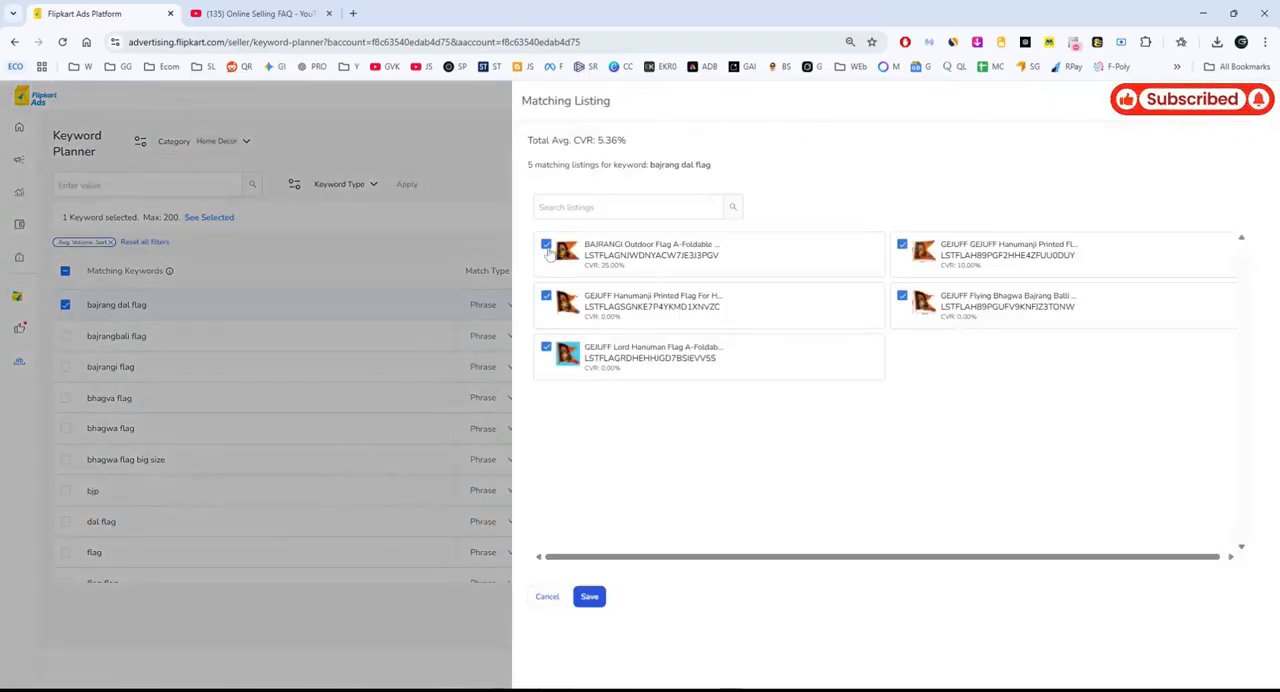
pyautogui.click(546, 297)
pyautogui.click(547, 349)
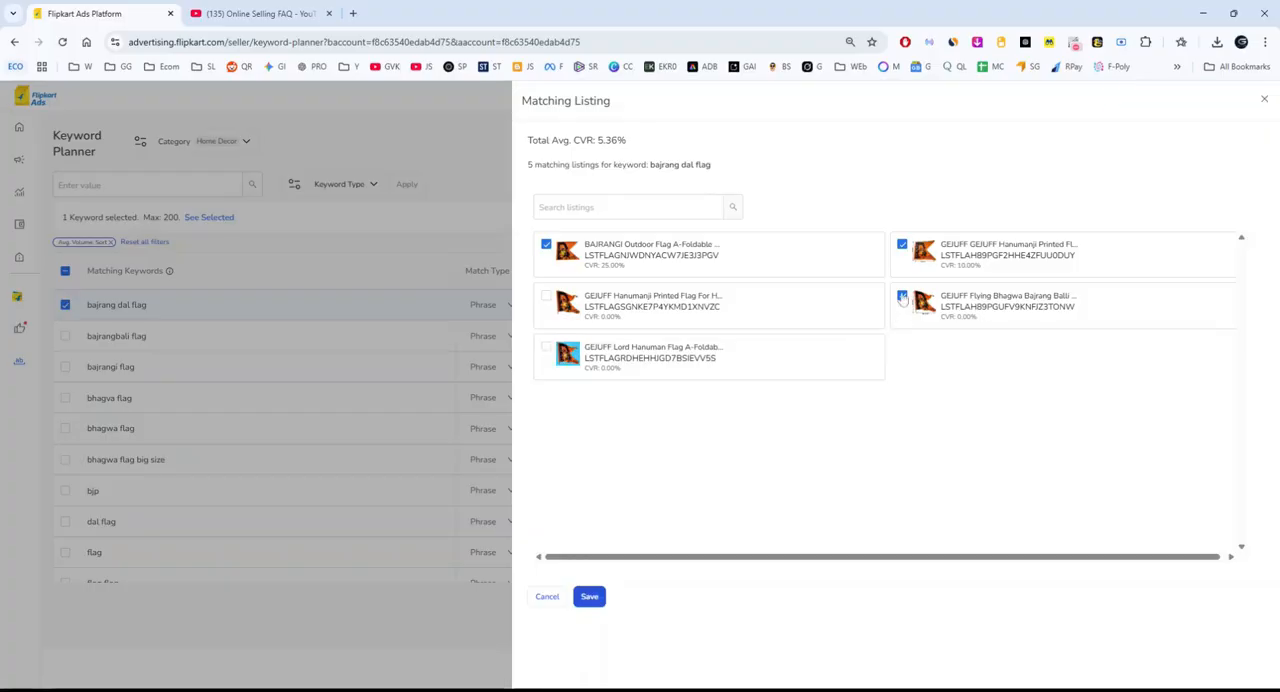
pyautogui.click(902, 297)
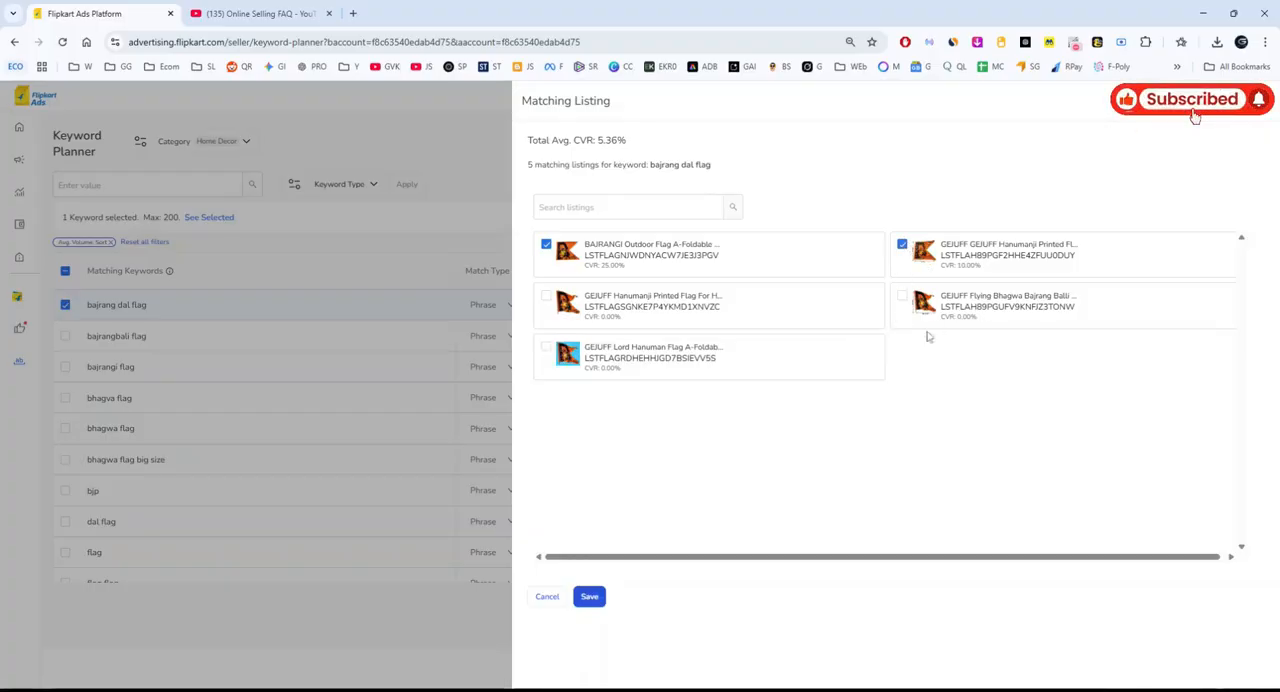
pyautogui.click(902, 244)
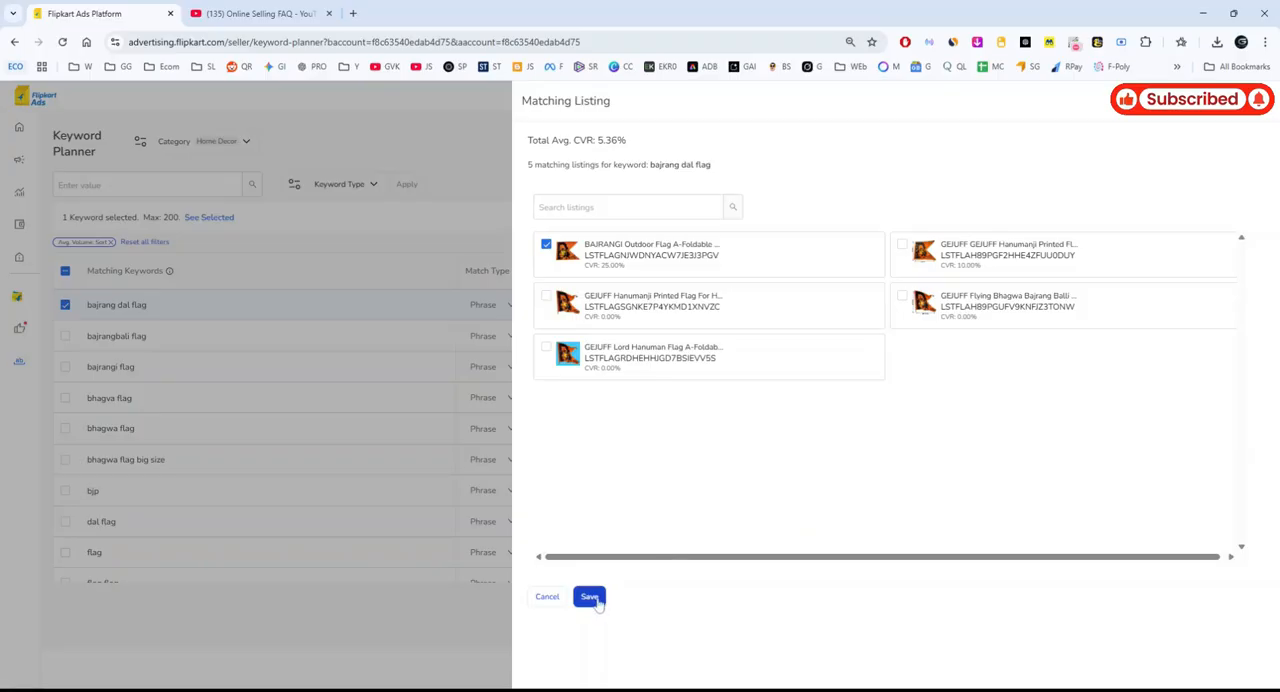
pyautogui.click(591, 598)
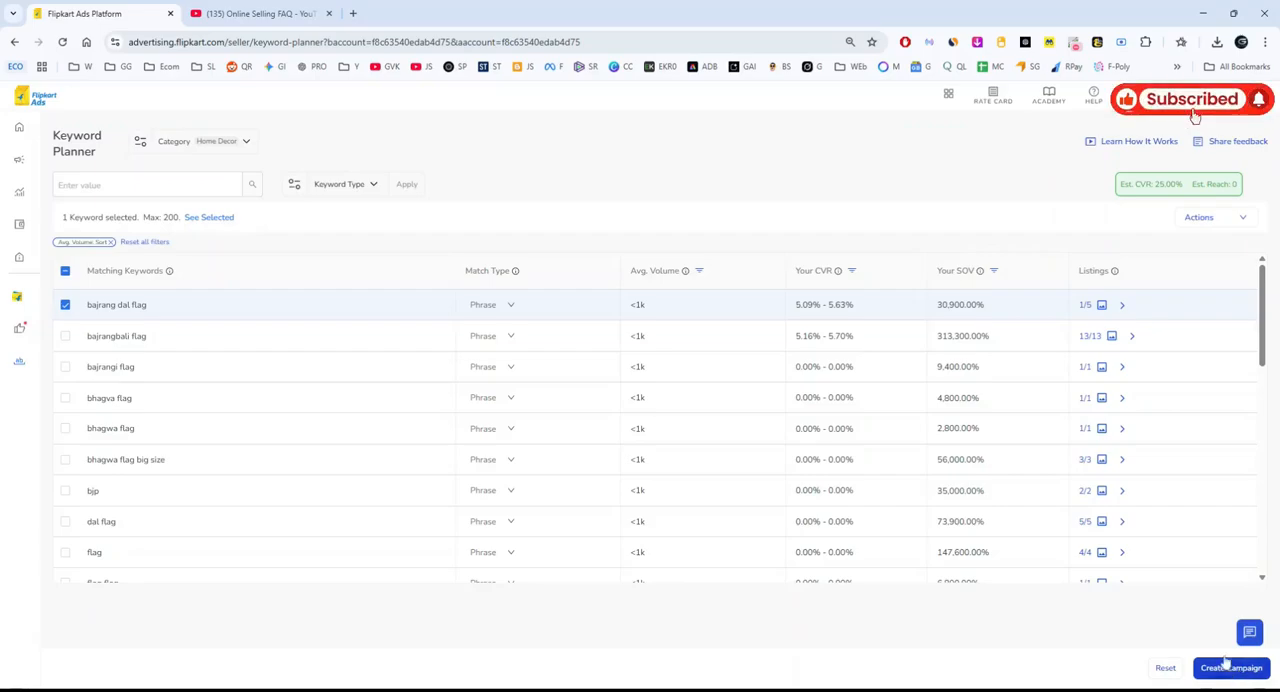
# Start a new Search Only PLA campaign from the selected keyword, keeping the default campaign name.
pyautogui.click(1234, 668)
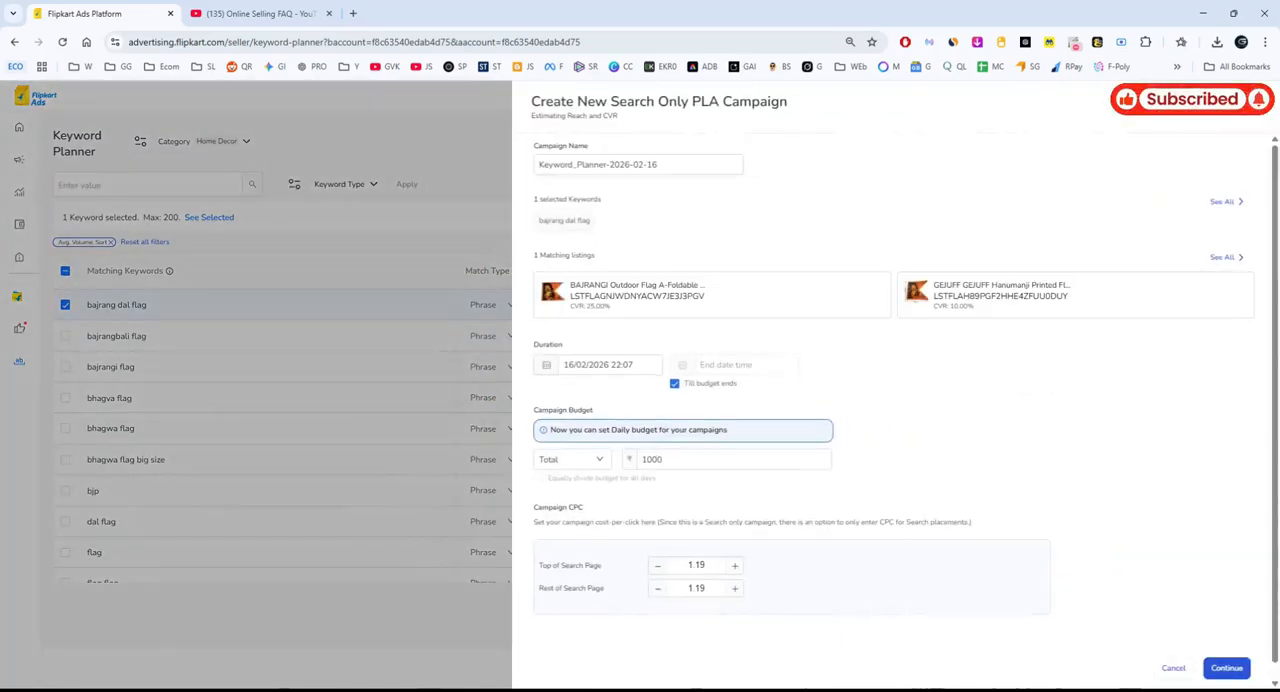
pyautogui.moveTo(662, 165); pyautogui.dragTo(530, 169)
pyautogui.click(573, 165)
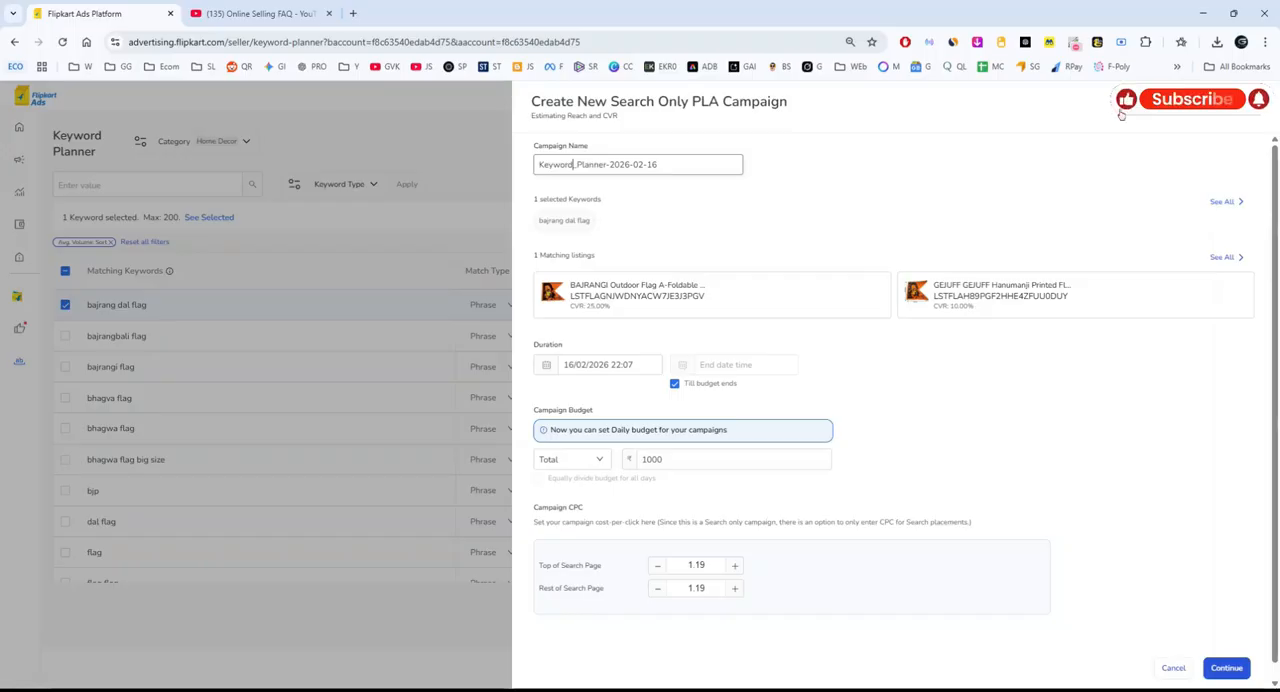
pyautogui.hotkey('ctrl', 'a')
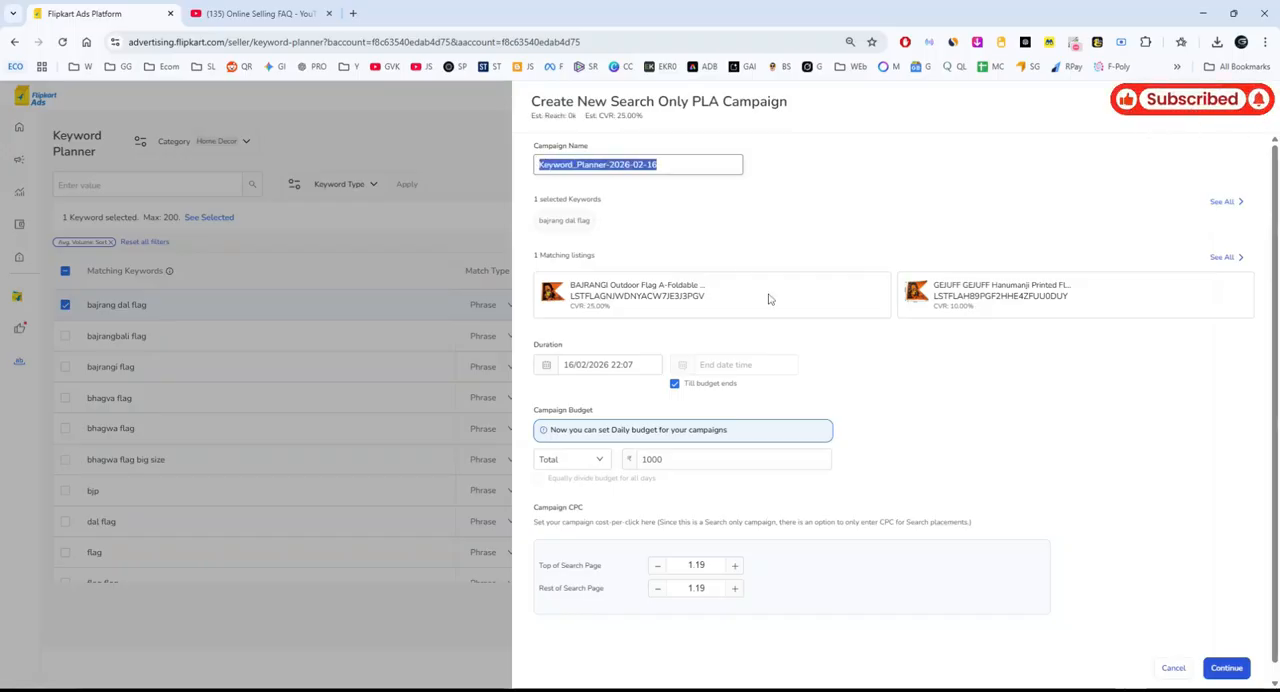
# Change the campaign's start date to 27/02/2026 and set it back to 16/02/2026.
pyautogui.scroll(-1, 700, 320)
pyautogui.click(600, 352)
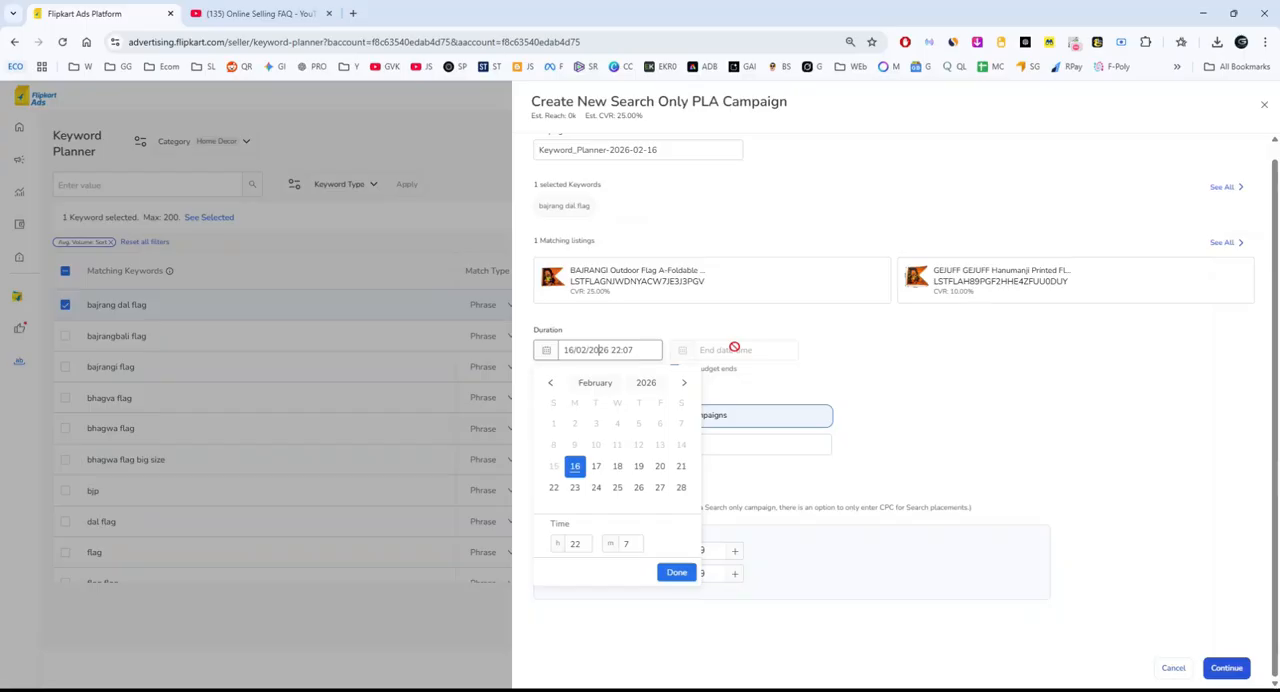
pyautogui.click(660, 488)
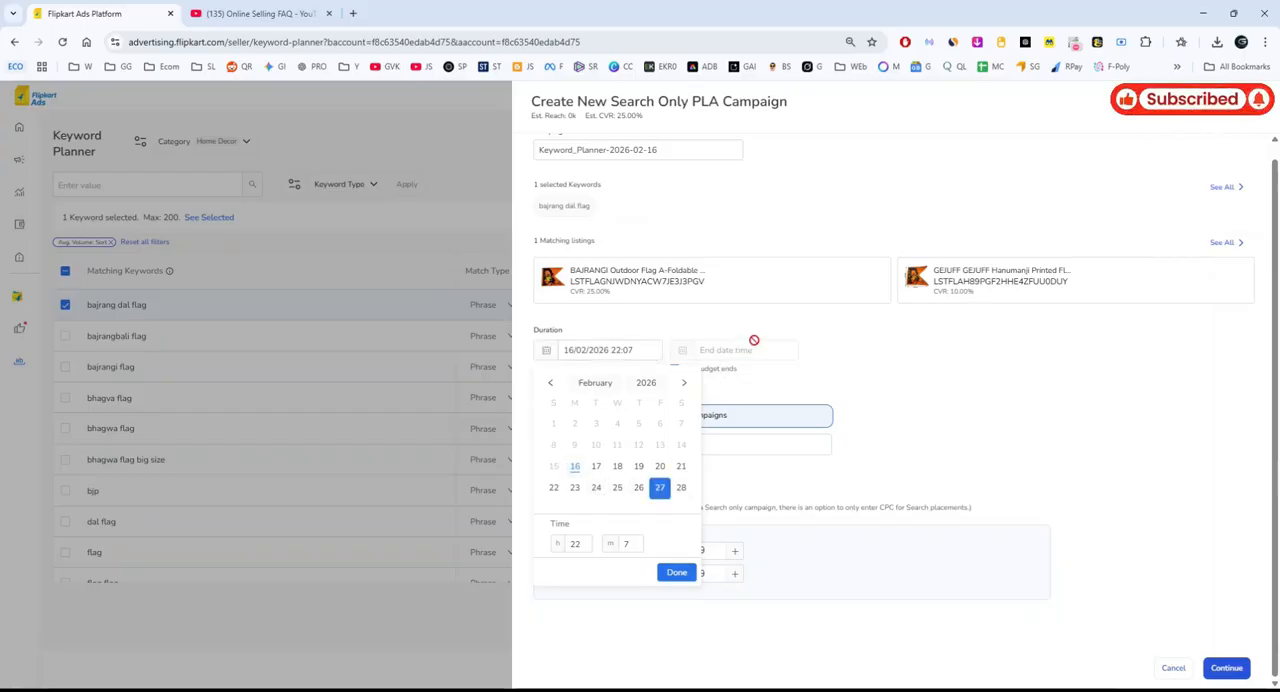
pyautogui.click(677, 573)
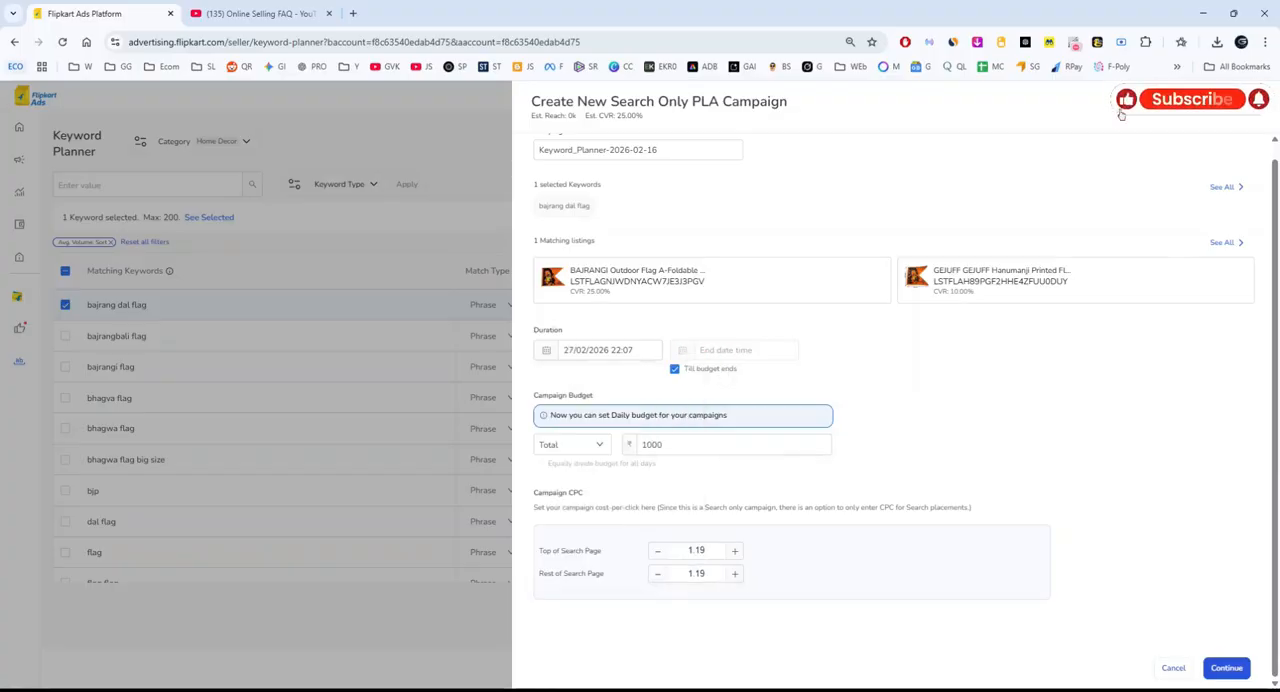
pyautogui.click(633, 350)
pyautogui.click(575, 467)
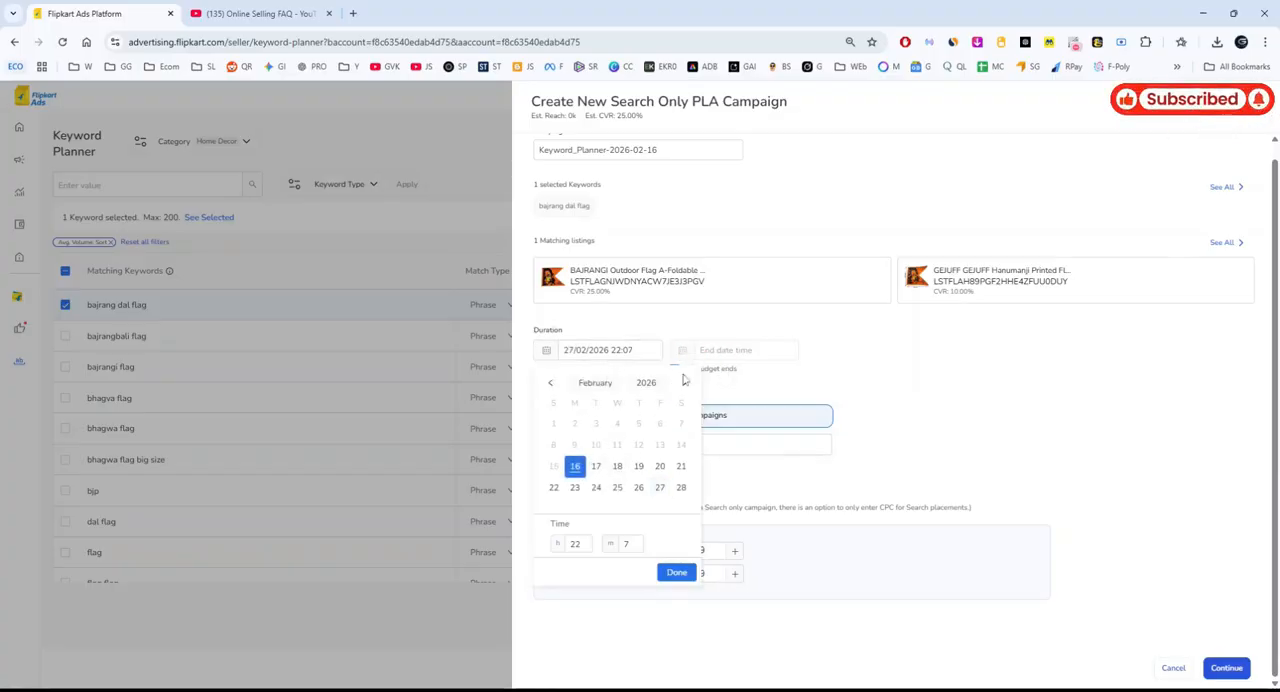
pyautogui.click(677, 573)
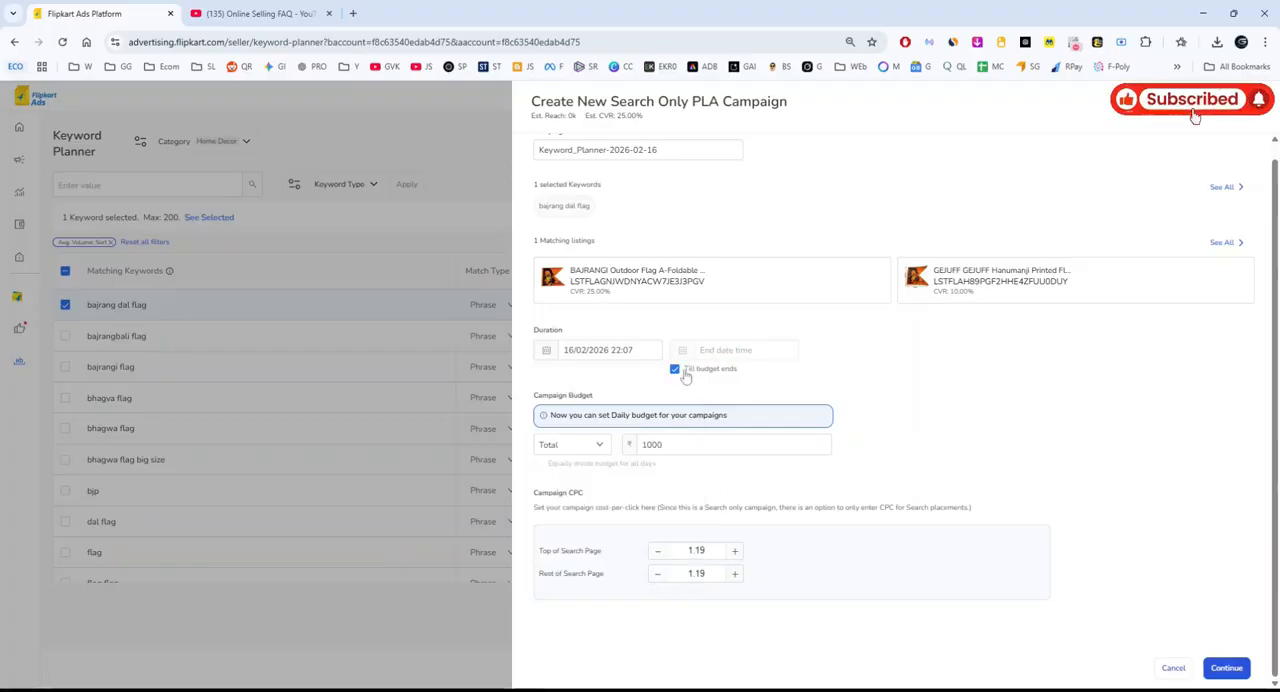
# Turn off "Till budget ends" and set the campaign's end date to 27/02/2026 22:07.
pyautogui.click(686, 372)
pyautogui.click(715, 350)
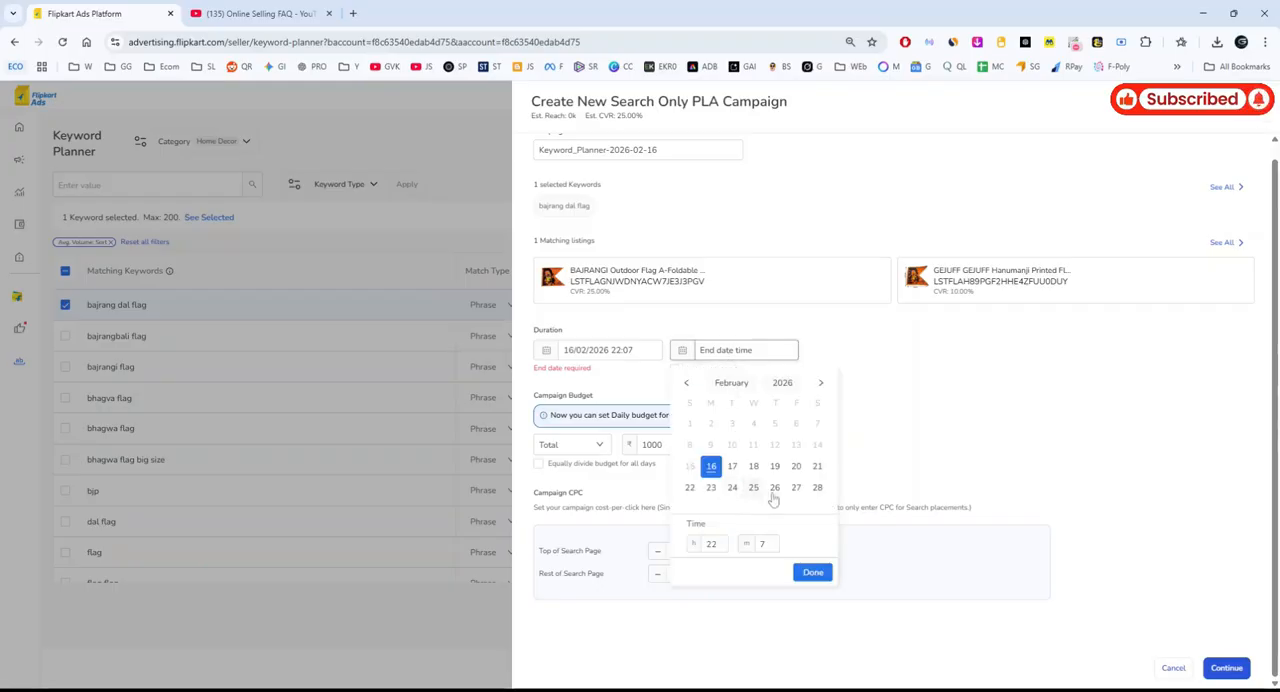
pyautogui.click(796, 487)
pyautogui.click(822, 576)
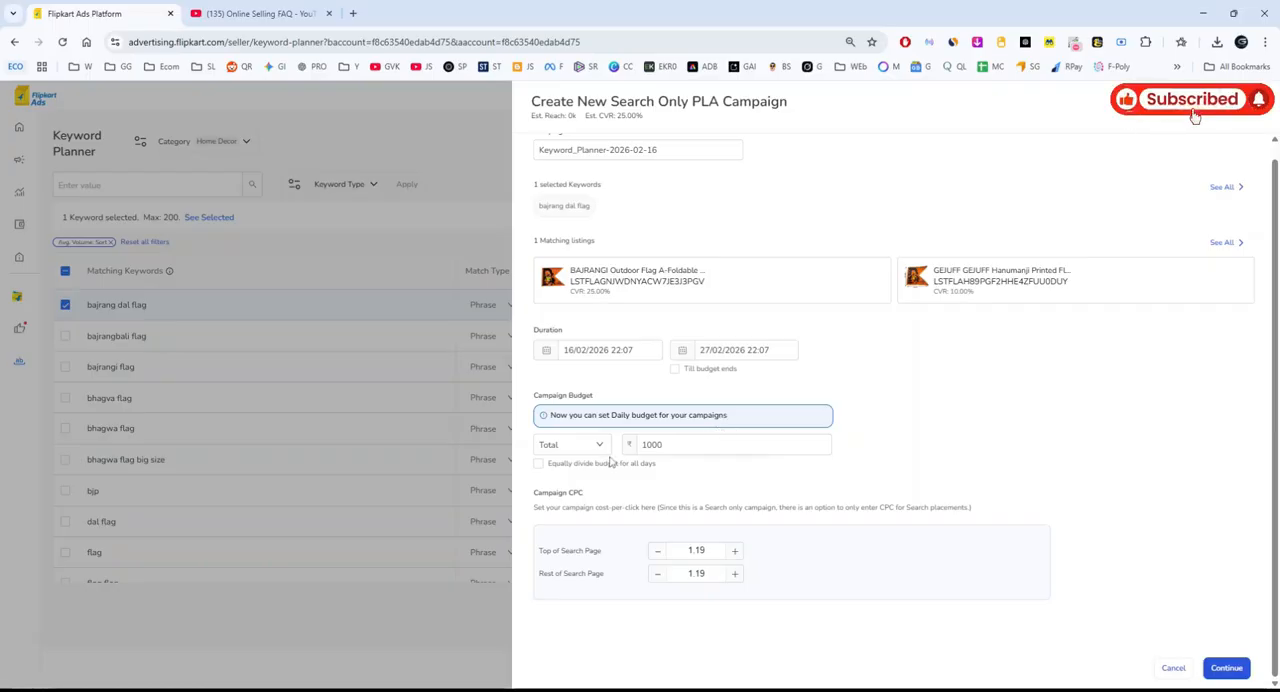
# Keep the campaign's total budget at 1000 and divide it equally for all days.
pyautogui.click(696, 449)
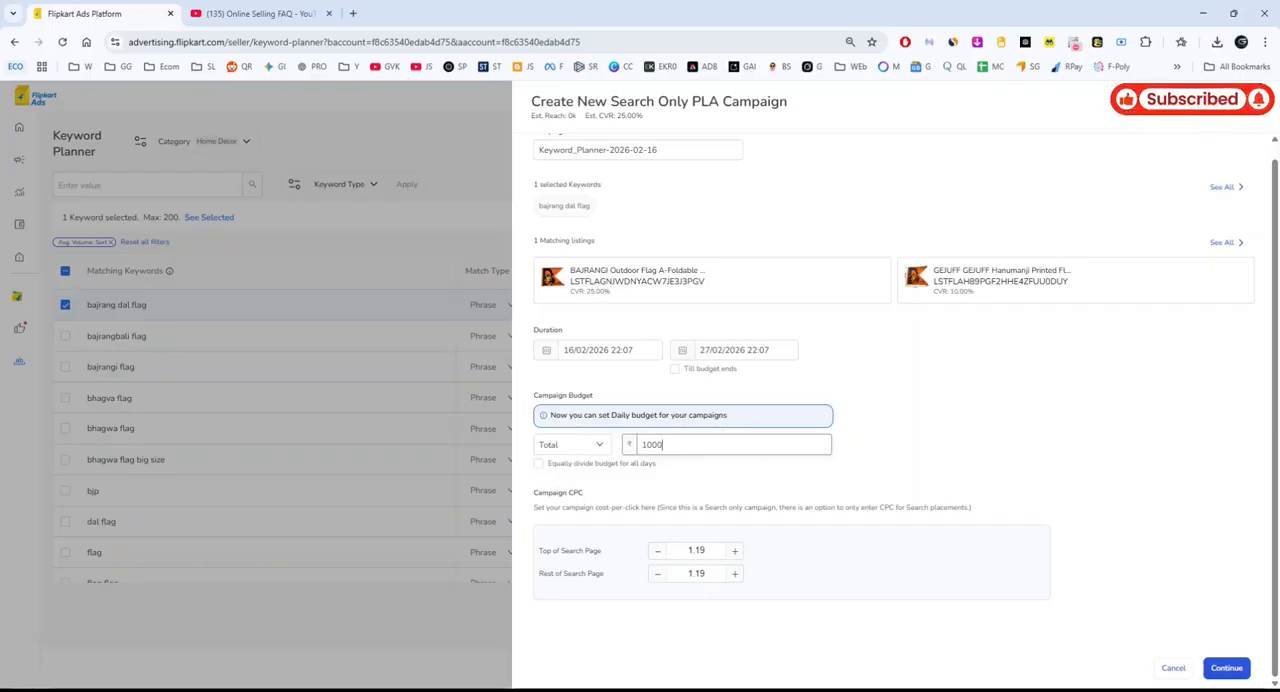
pyautogui.moveTo(694, 448); pyautogui.dragTo(625, 456)
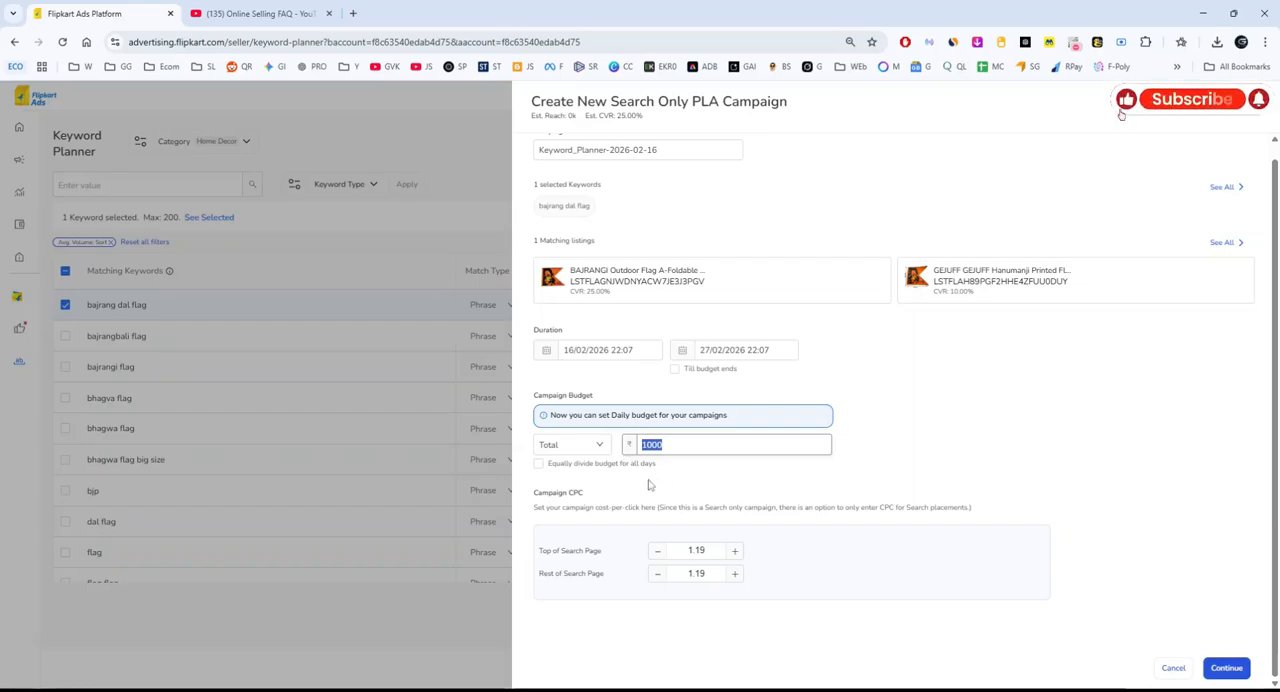
pyautogui.click(598, 446)
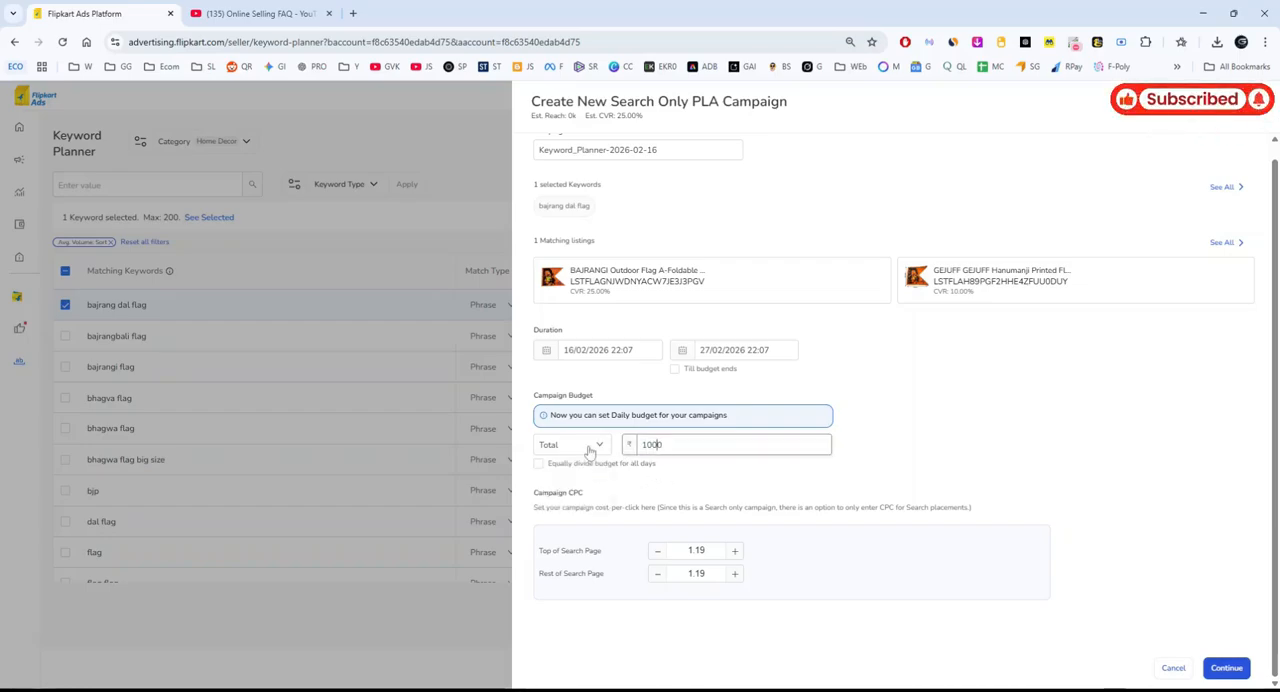
pyautogui.click(972, 450)
pyautogui.moveTo(690, 447); pyautogui.dragTo(628, 455)
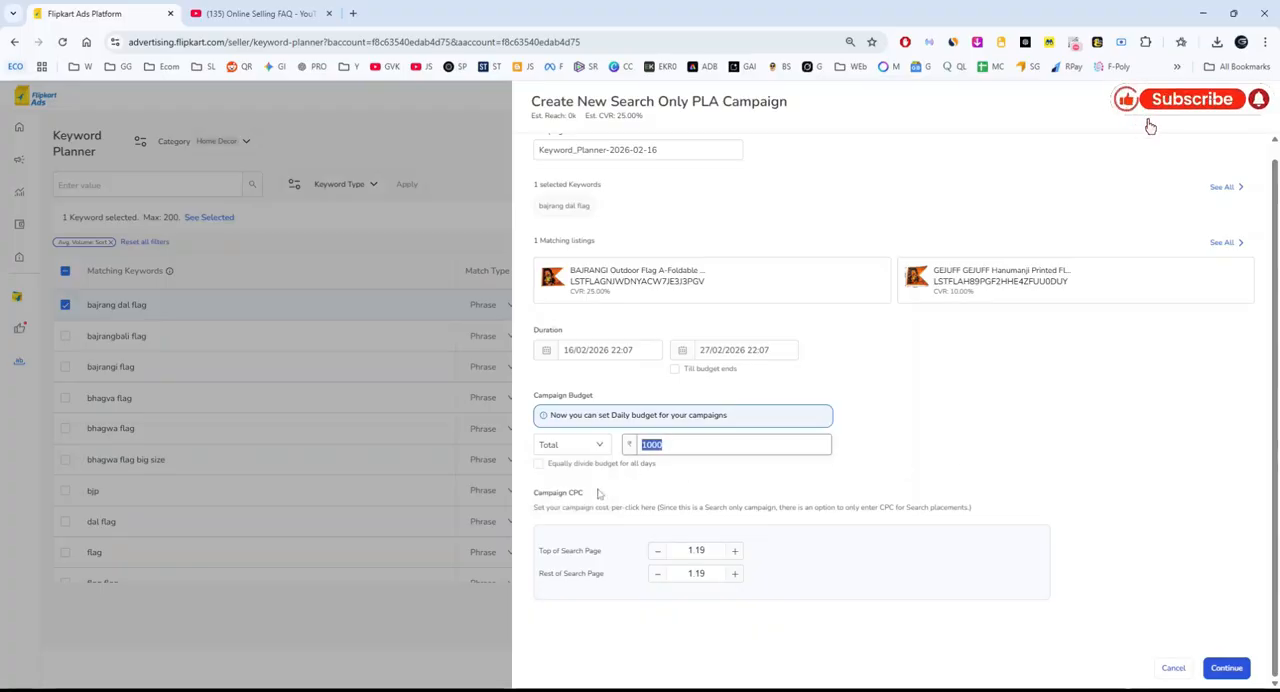
pyautogui.click(538, 464)
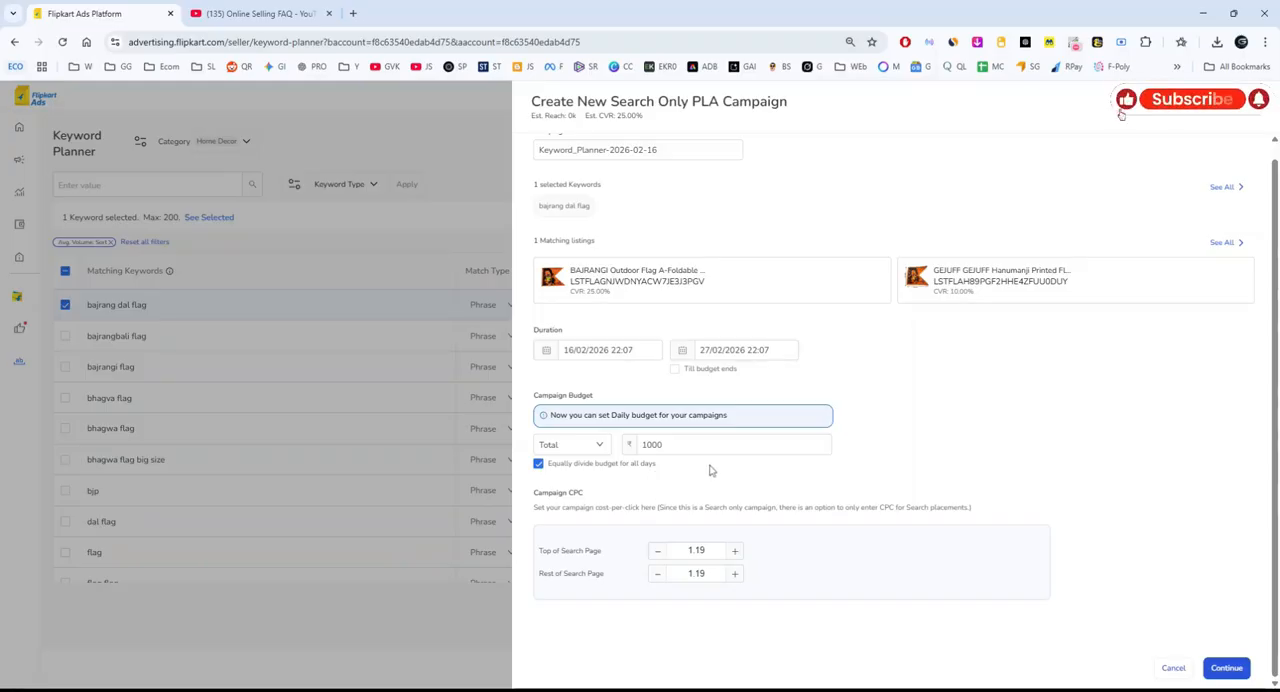
# Examine the Campaign CPC settings for Top of Search Page and Rest of Search Page, reopening the campaign form if it closes.
pyautogui.moveTo(535, 502); pyautogui.dragTo(622, 502)
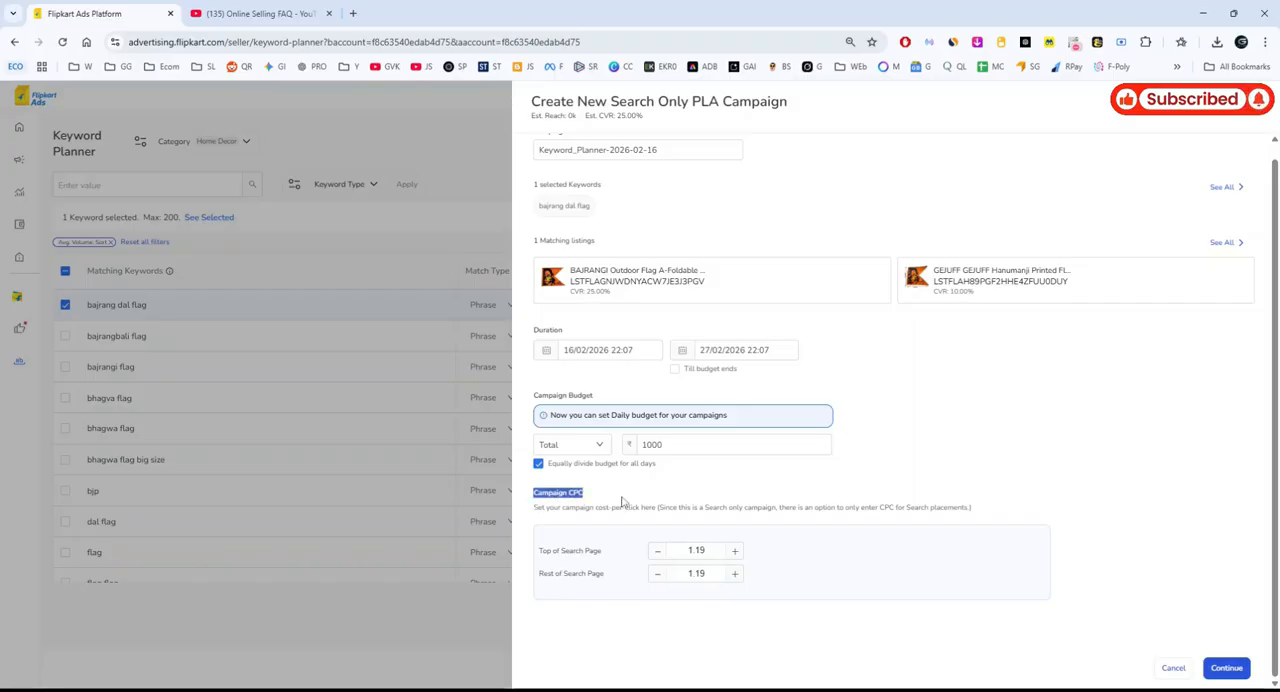
pyautogui.moveTo(535, 507); pyautogui.dragTo(1009, 509)
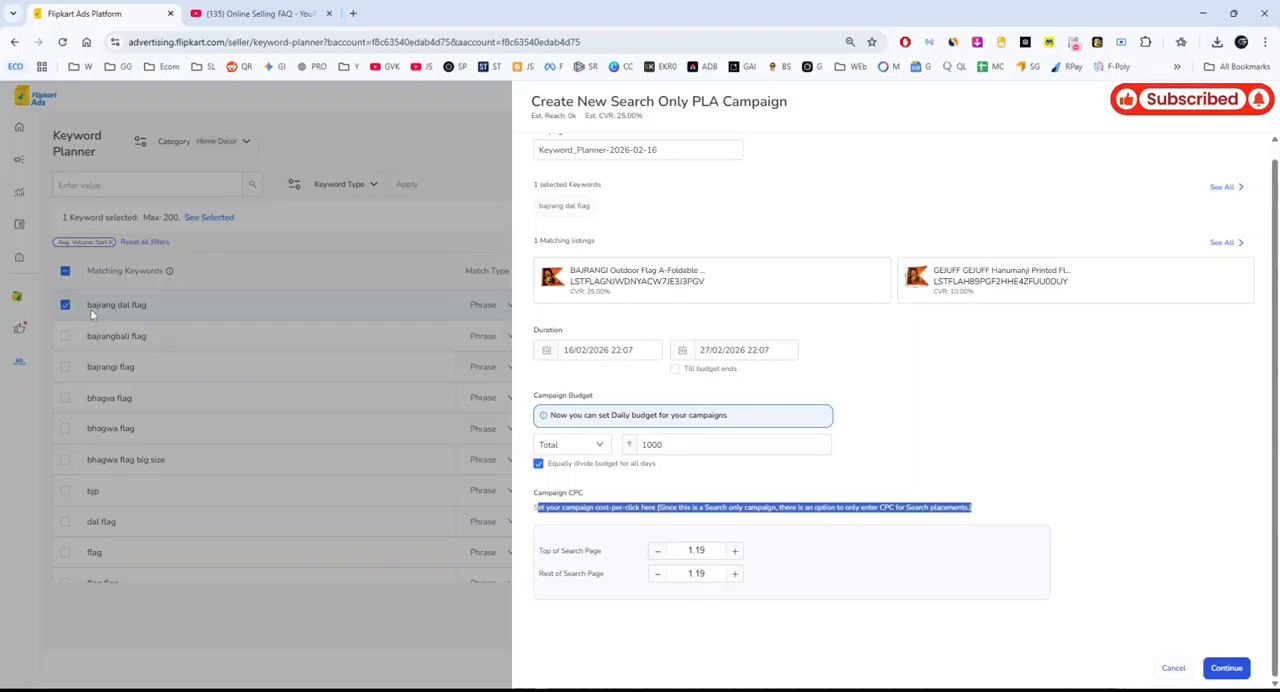
pyautogui.click(178, 313)
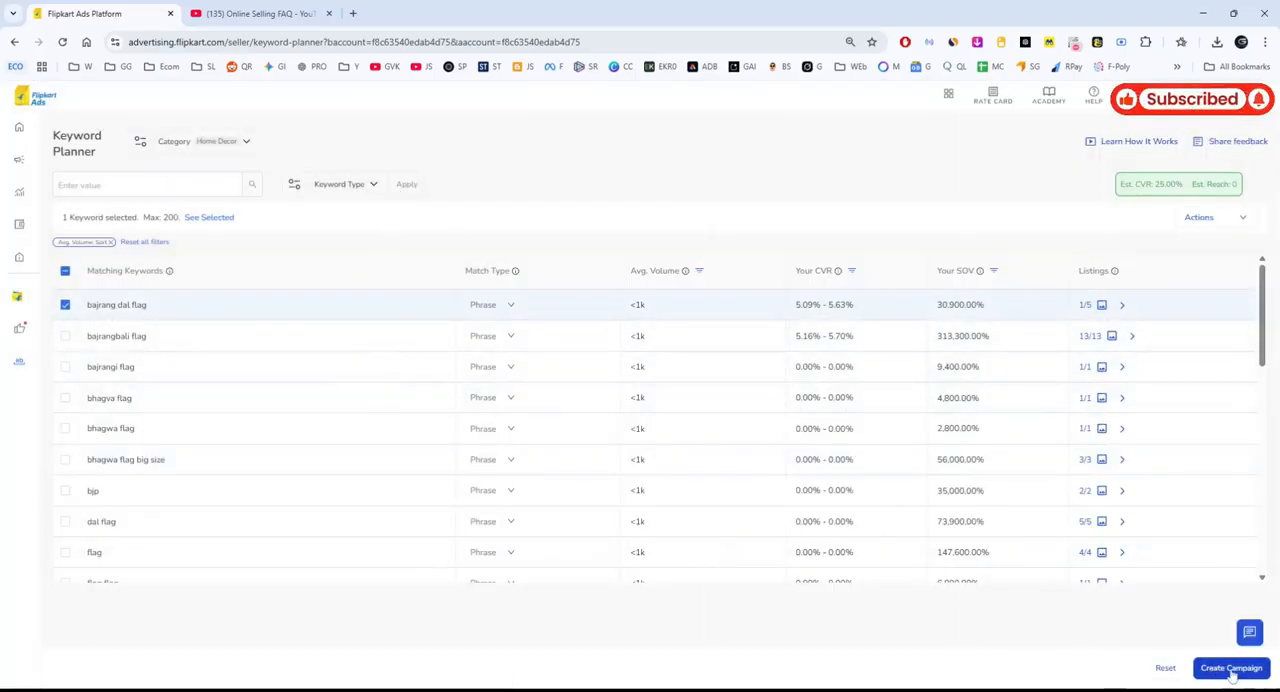
pyautogui.click(1231, 668)
pyautogui.scroll(-1, 642, 580)
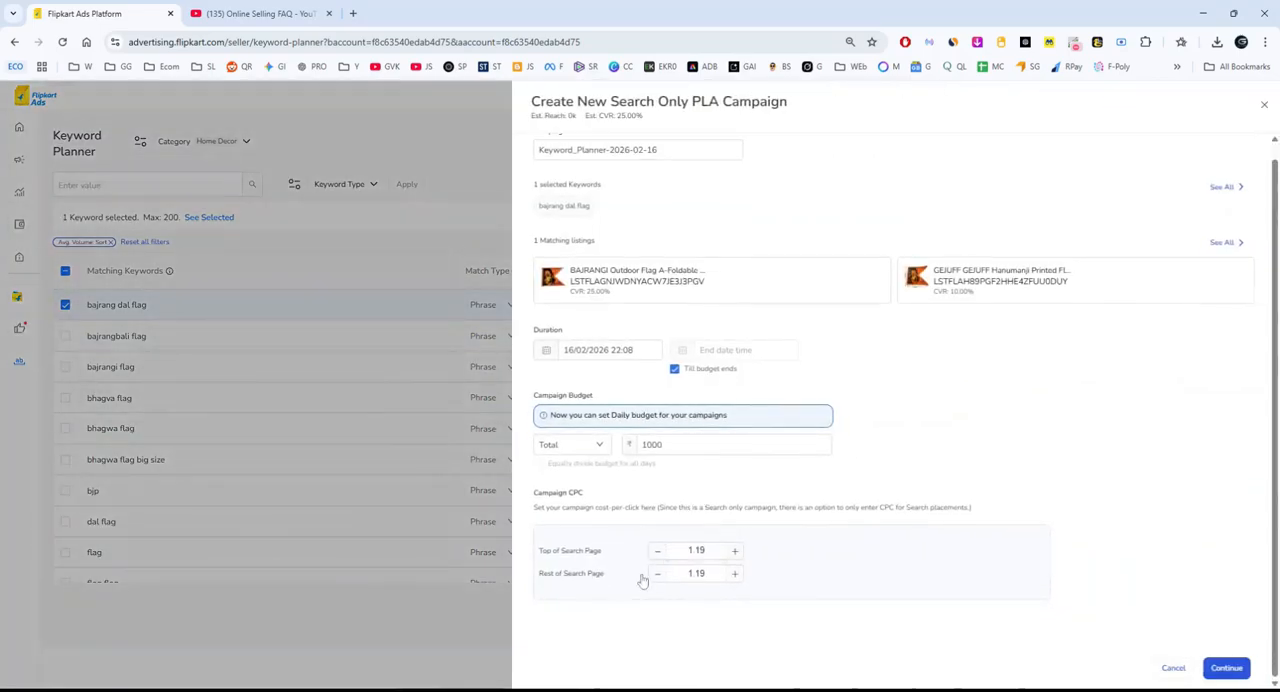
pyautogui.doubleClick(697, 551)
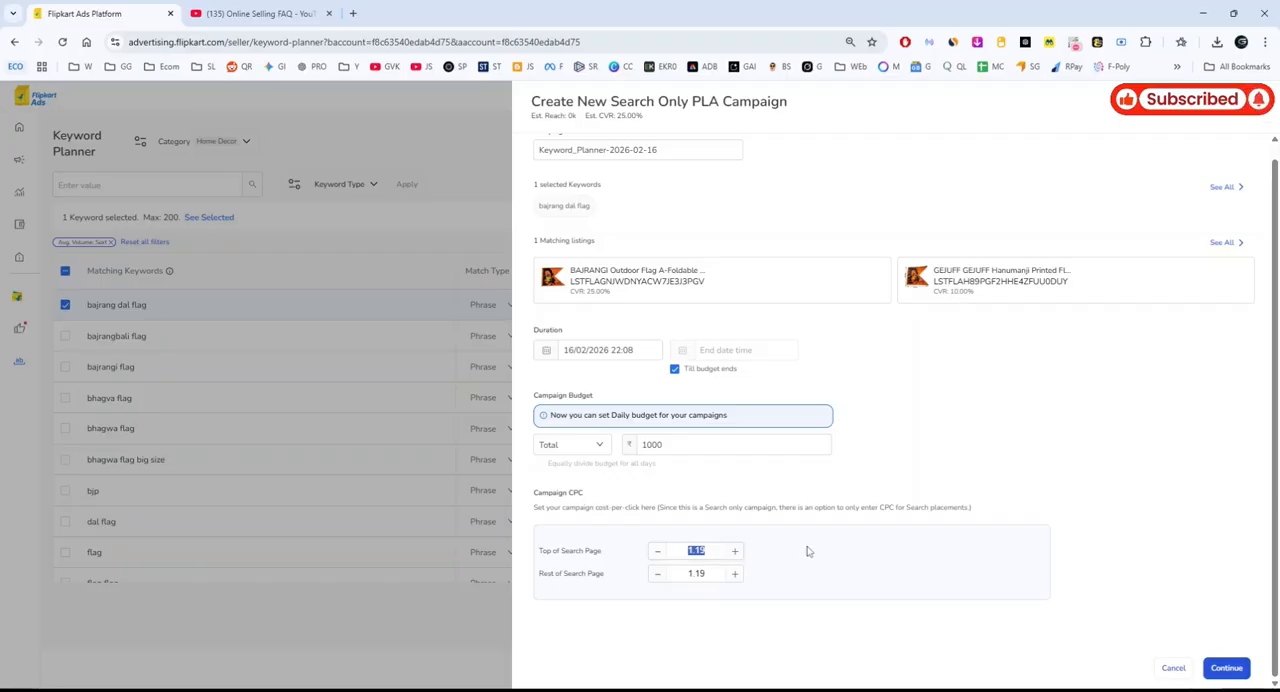
pyautogui.moveTo(538, 552); pyautogui.dragTo(601, 552)
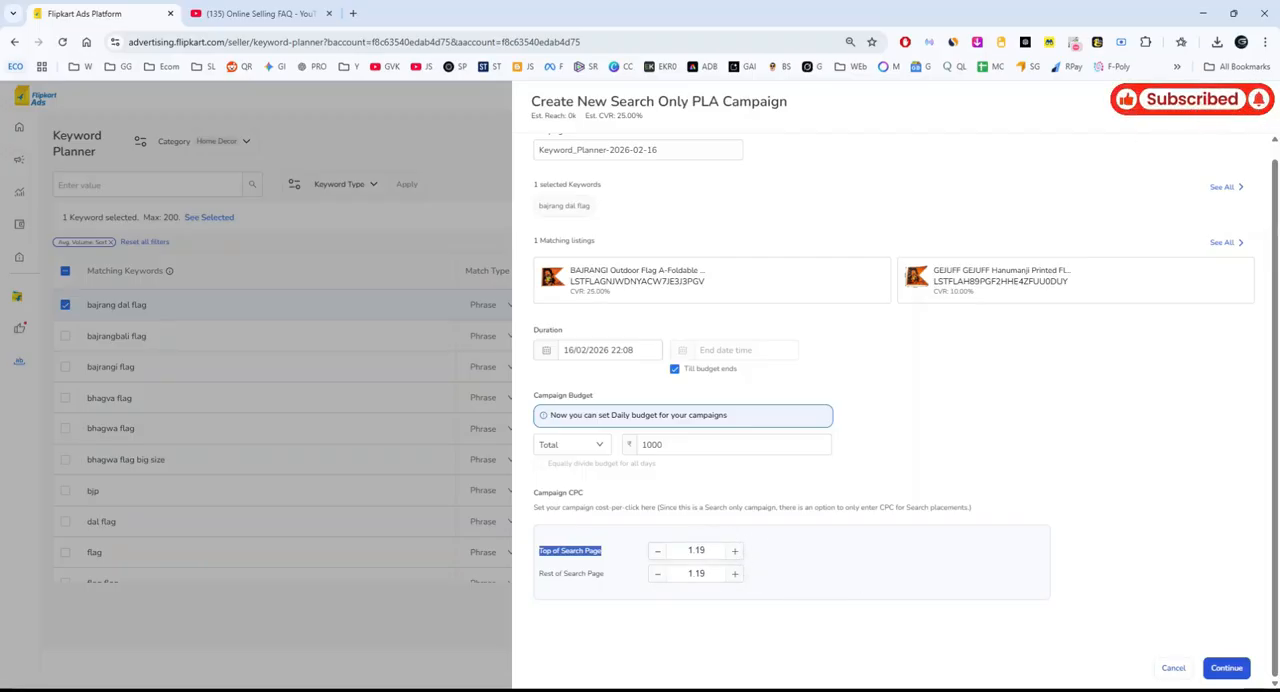
pyautogui.doubleClick(697, 551)
pyautogui.doubleClick(697, 574)
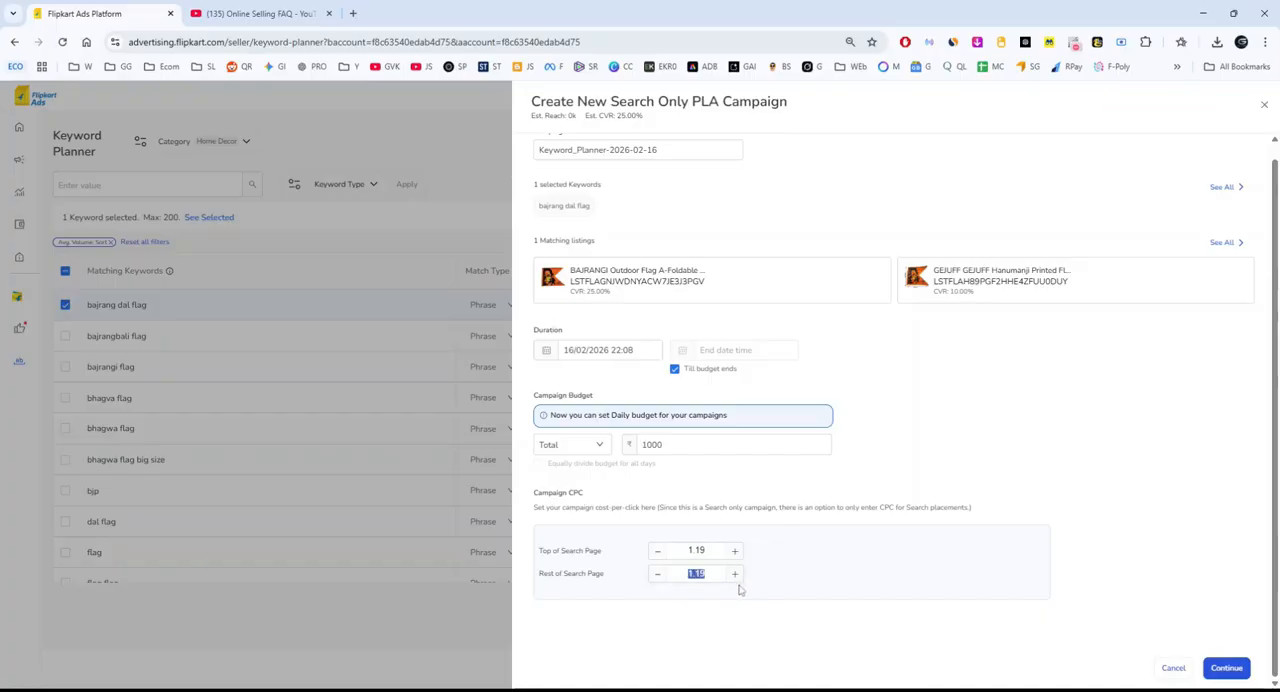
# Lower both search placement CPCs to 0.19, set them back to 1.19 and close the campaign form.
pyautogui.click(659, 551)
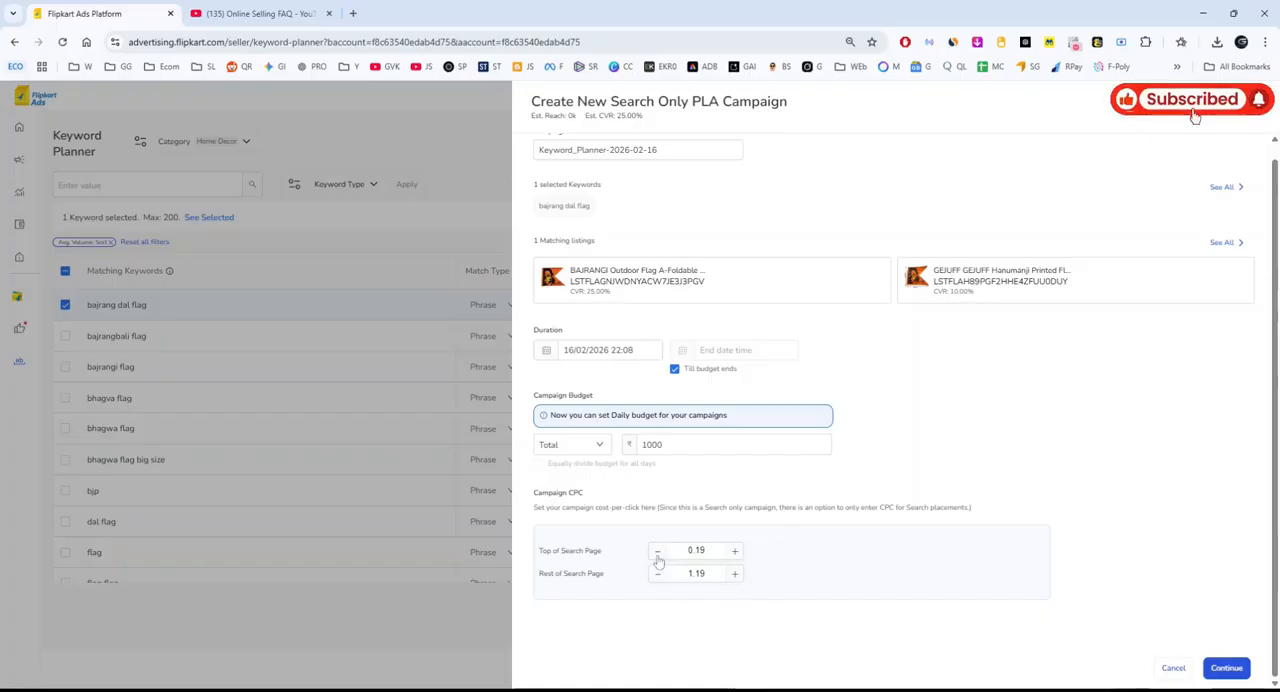
pyautogui.click(657, 574)
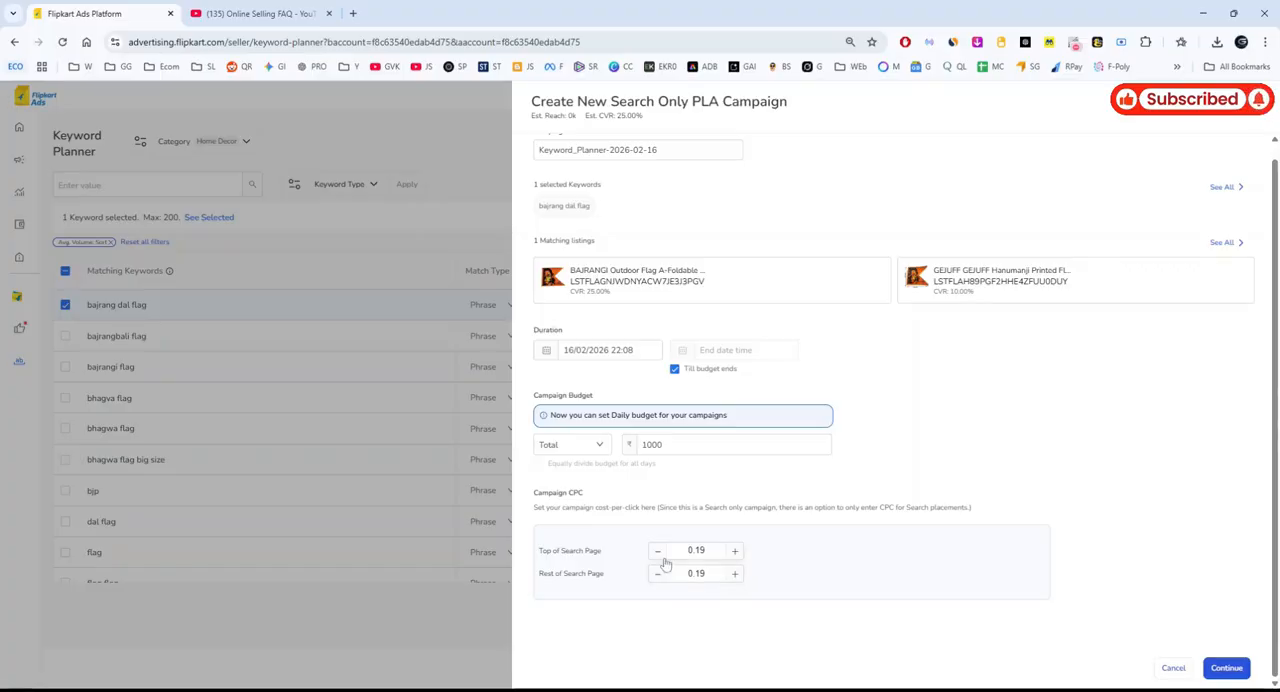
pyautogui.click(735, 551)
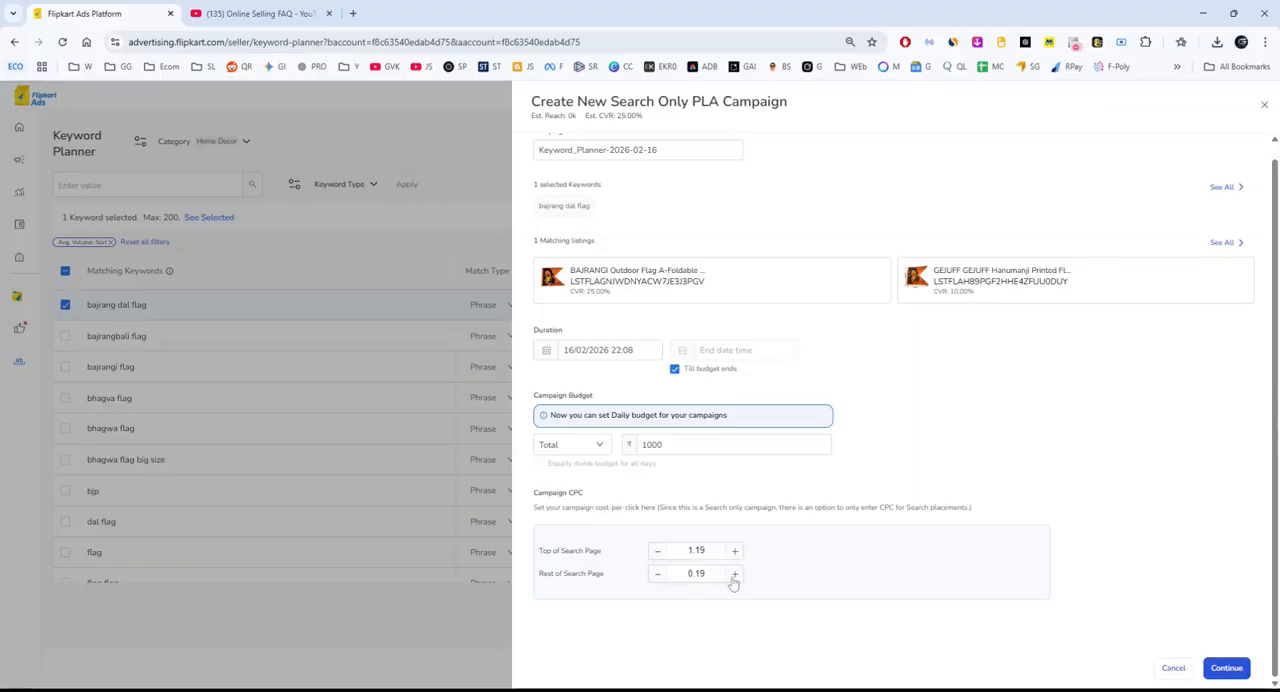
pyautogui.click(734, 576)
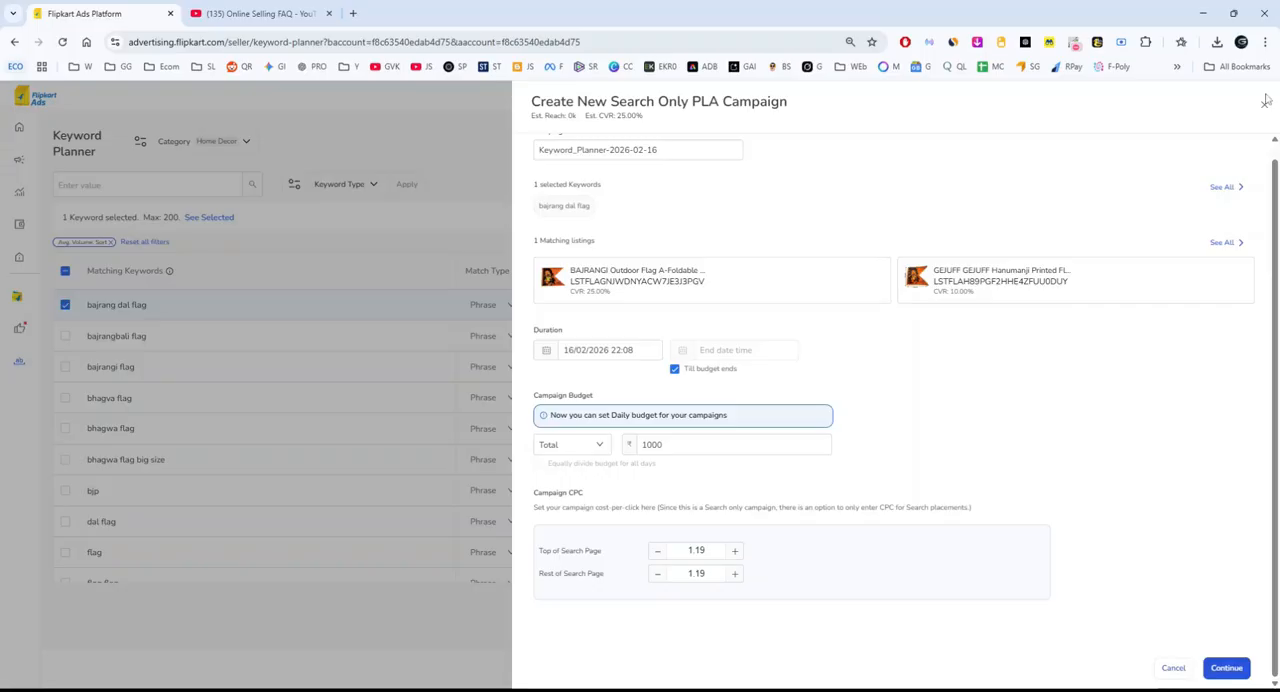
pyautogui.click(1262, 102)
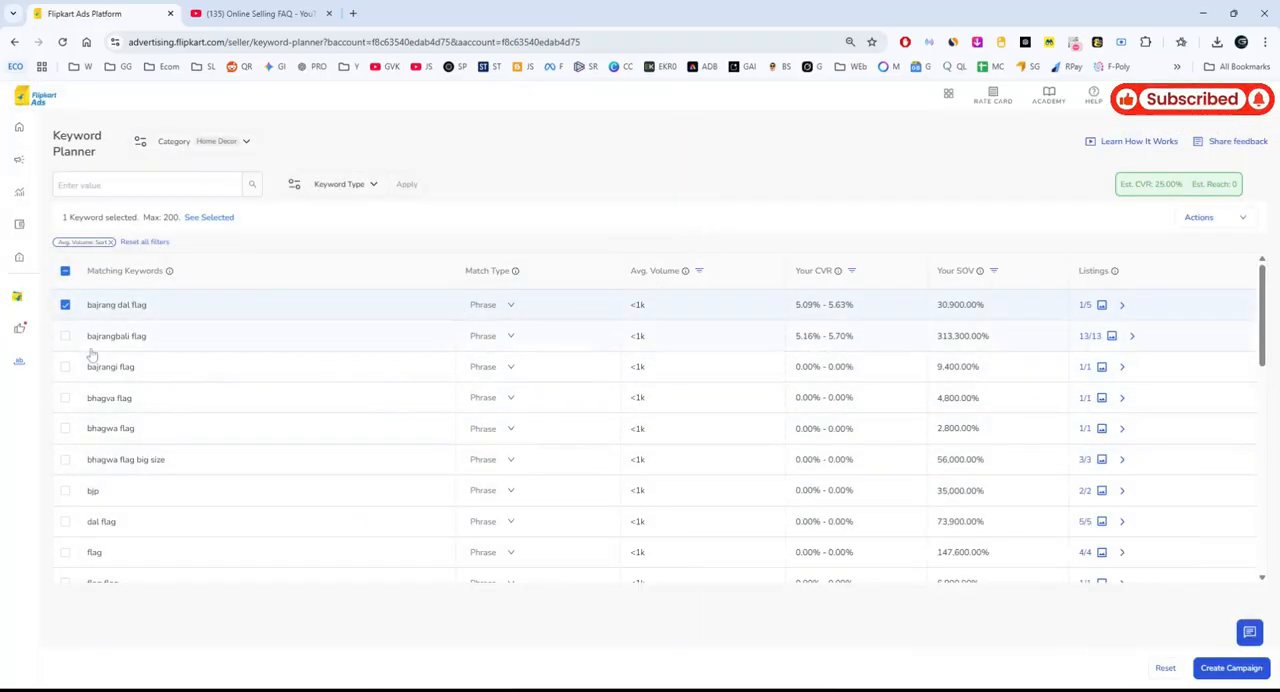
# Open the Campaign Manager and review the account's ad spends, ROI, views and clicks.
pyautogui.scroll(-5, 581, 416)
pyautogui.scroll(5, 581, 416)
pyautogui.moveTo(30, 330)
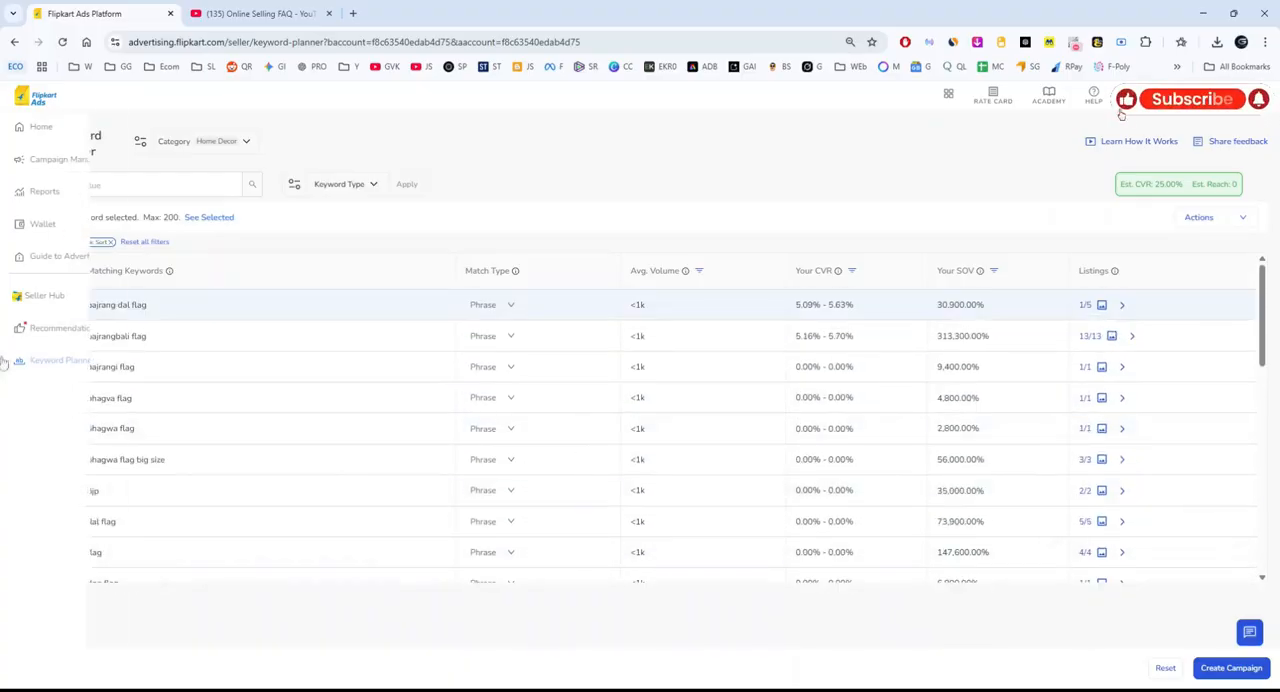
pyautogui.click(53, 163)
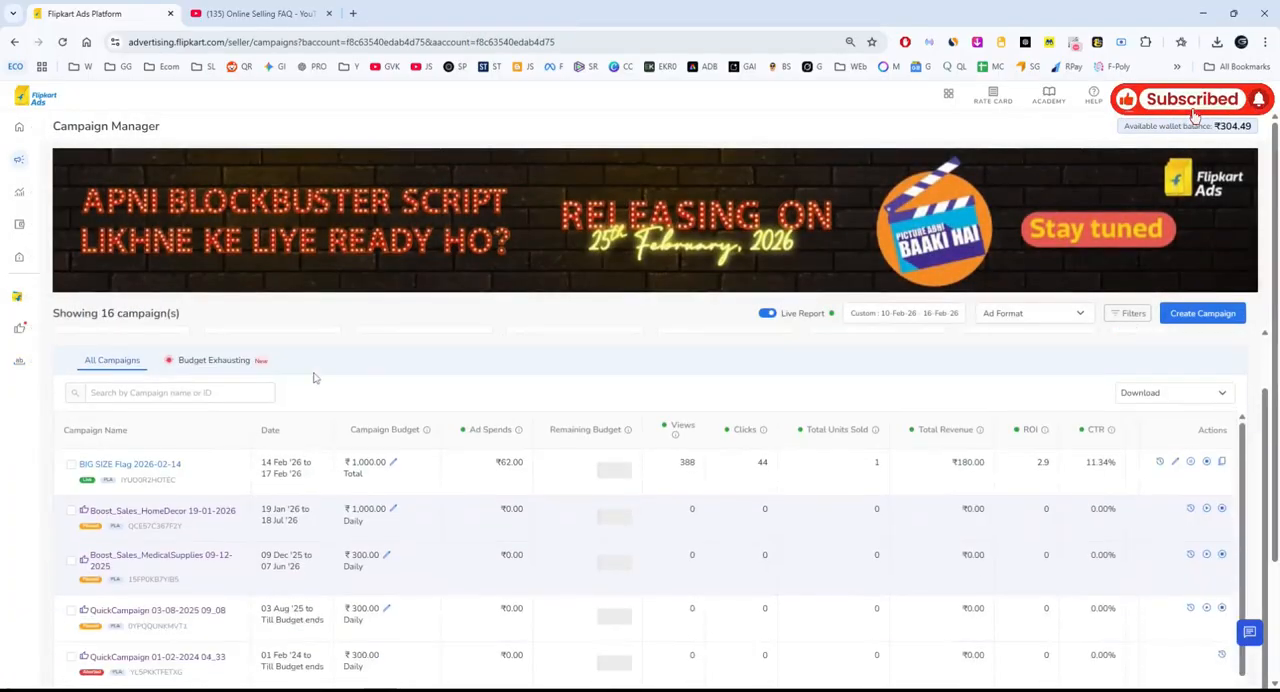
pyautogui.moveTo(65, 363)
pyautogui.moveTo(60, 356); pyautogui.dragTo(135, 359)
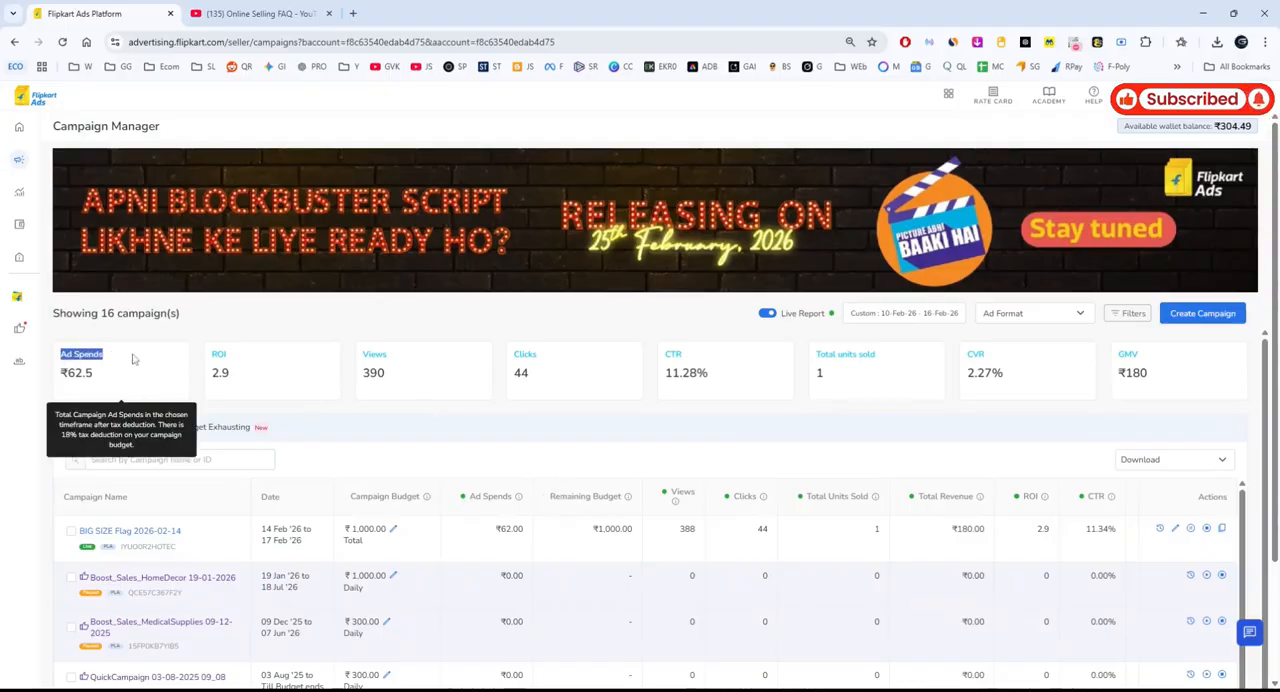
pyautogui.moveTo(413, 385)
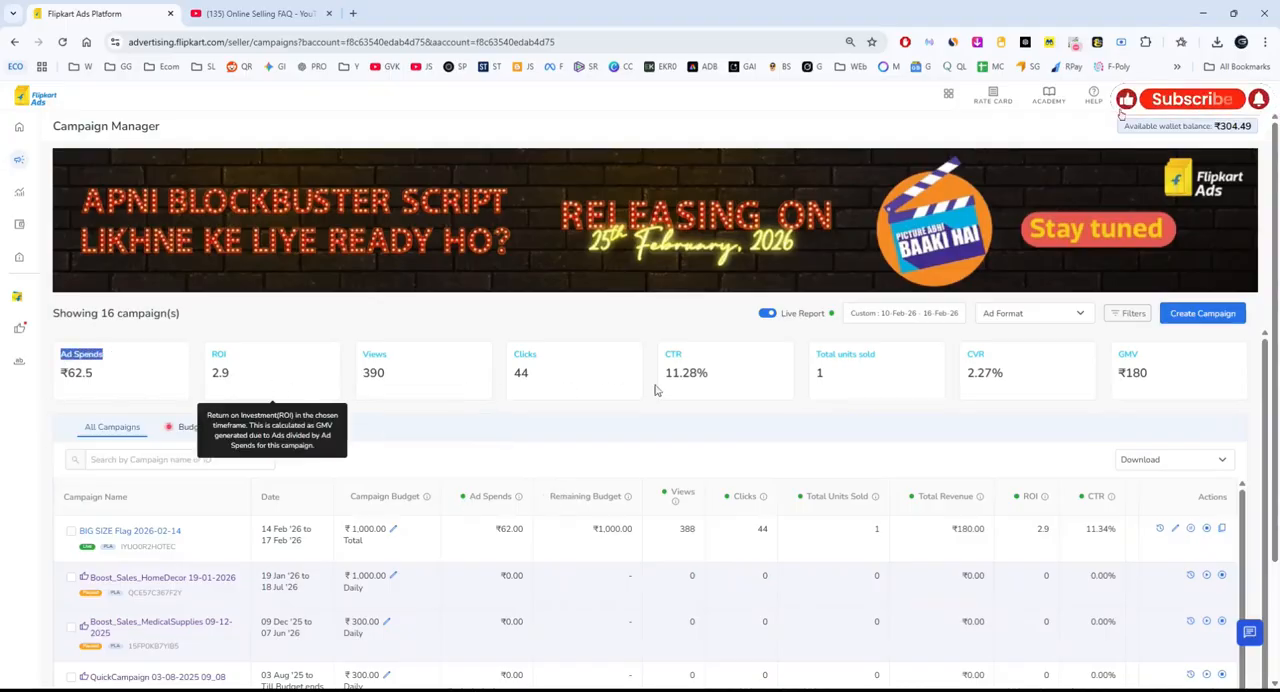
pyautogui.moveTo(893, 398)
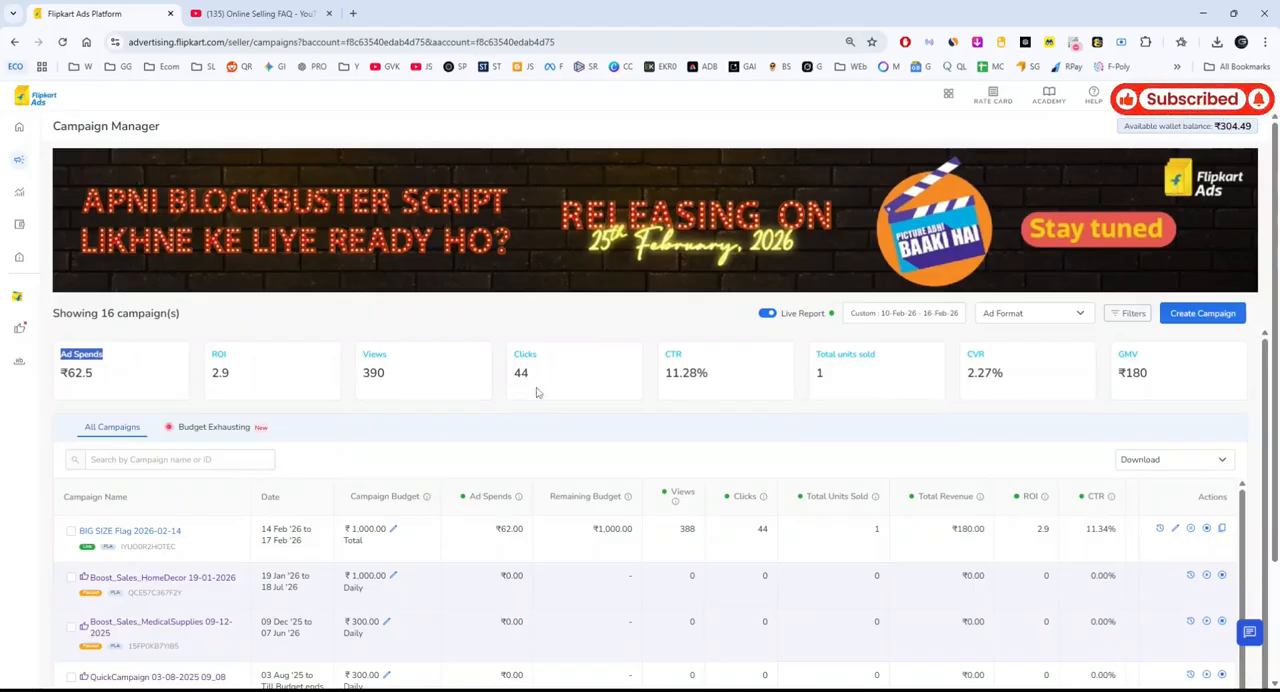
pyautogui.moveTo(537, 384); pyautogui.dragTo(395, 381)
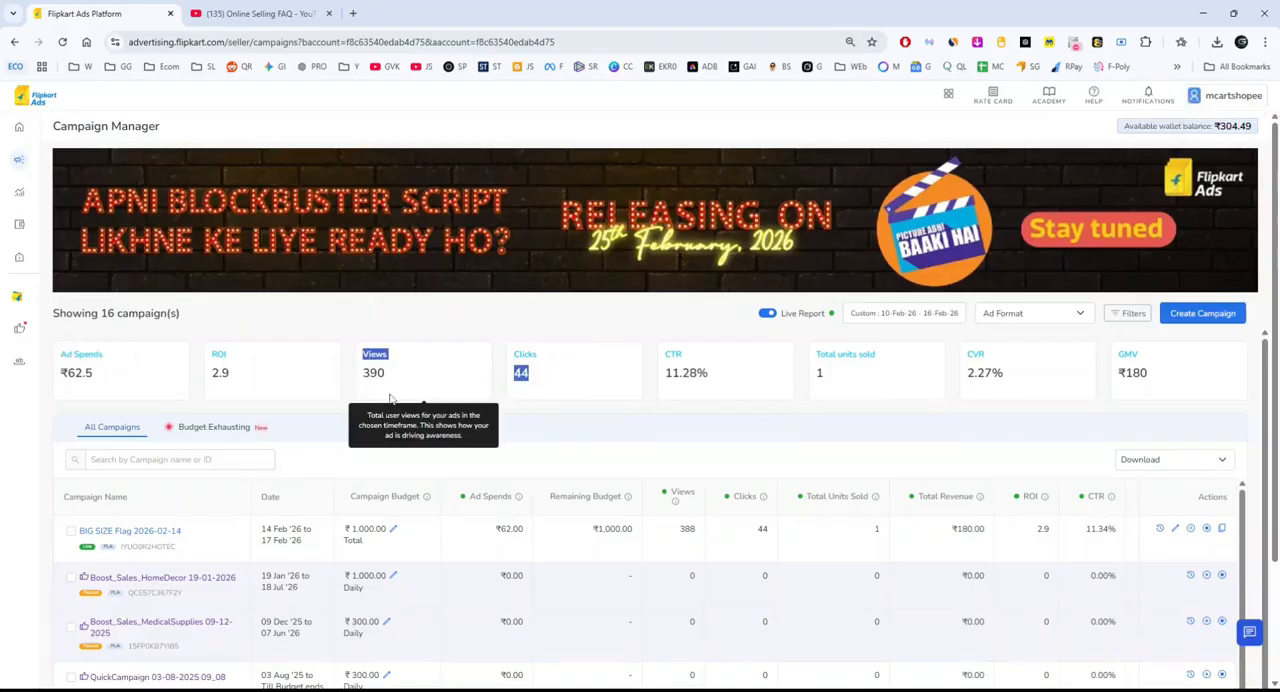
# Open the report of the Home Decor New ad group in the BIG SIZE Flag 2026-02-14 campaign.
pyautogui.click(130, 531)
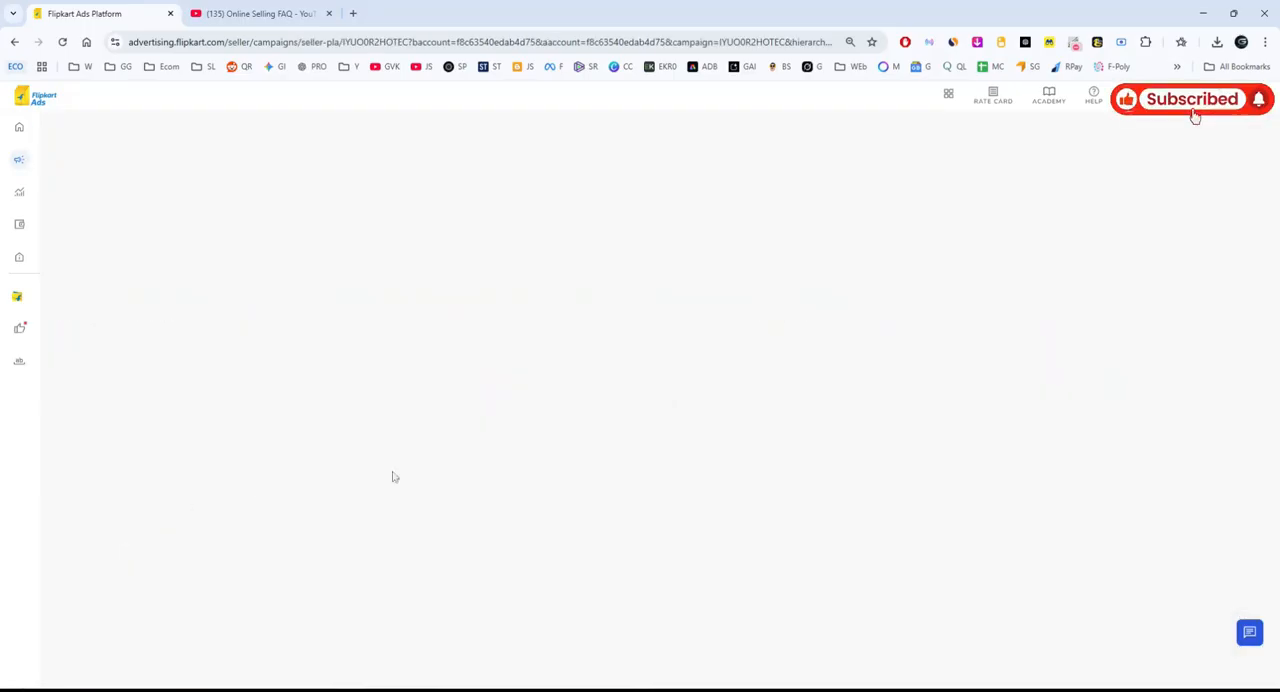
pyautogui.scroll(-1, 113, 350)
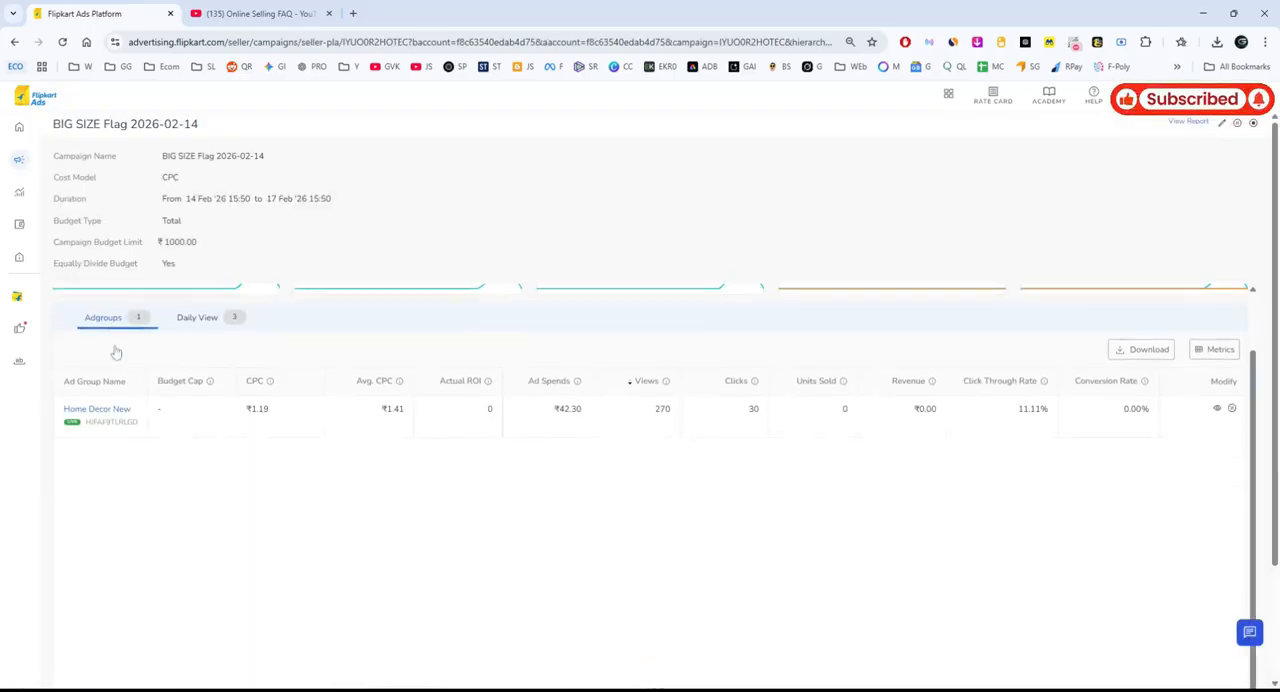
pyautogui.click(97, 409)
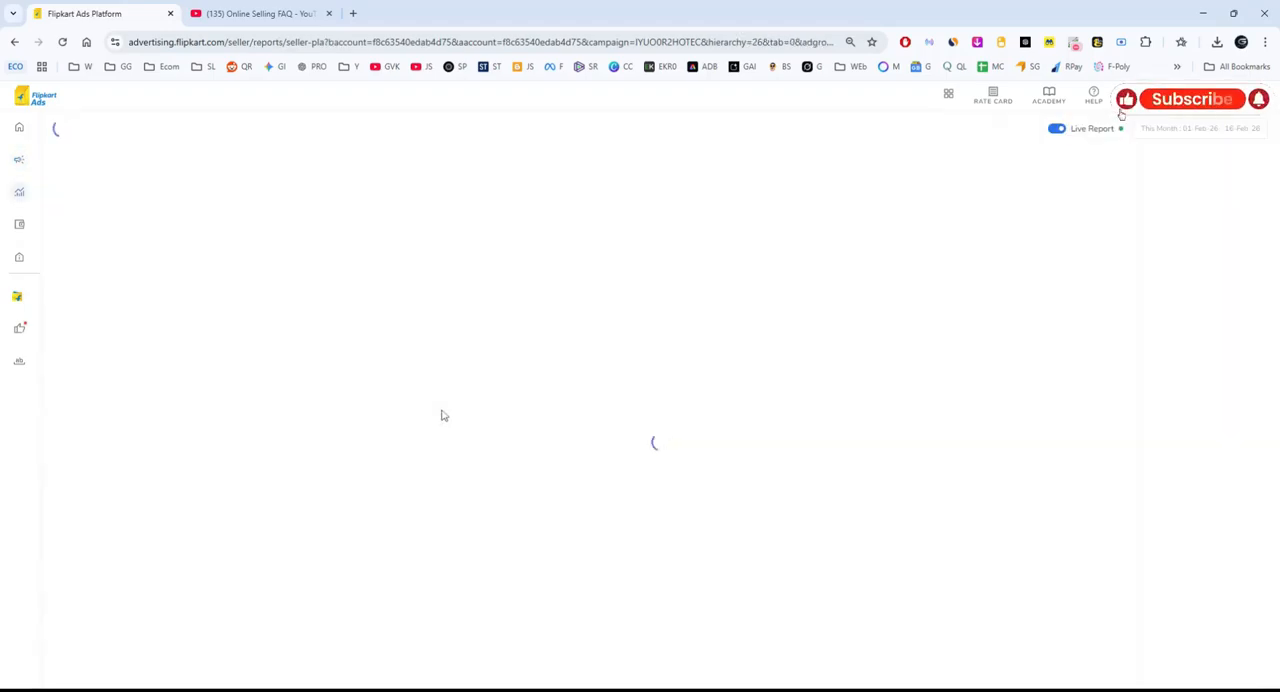
pyautogui.scroll(-3, 443, 415)
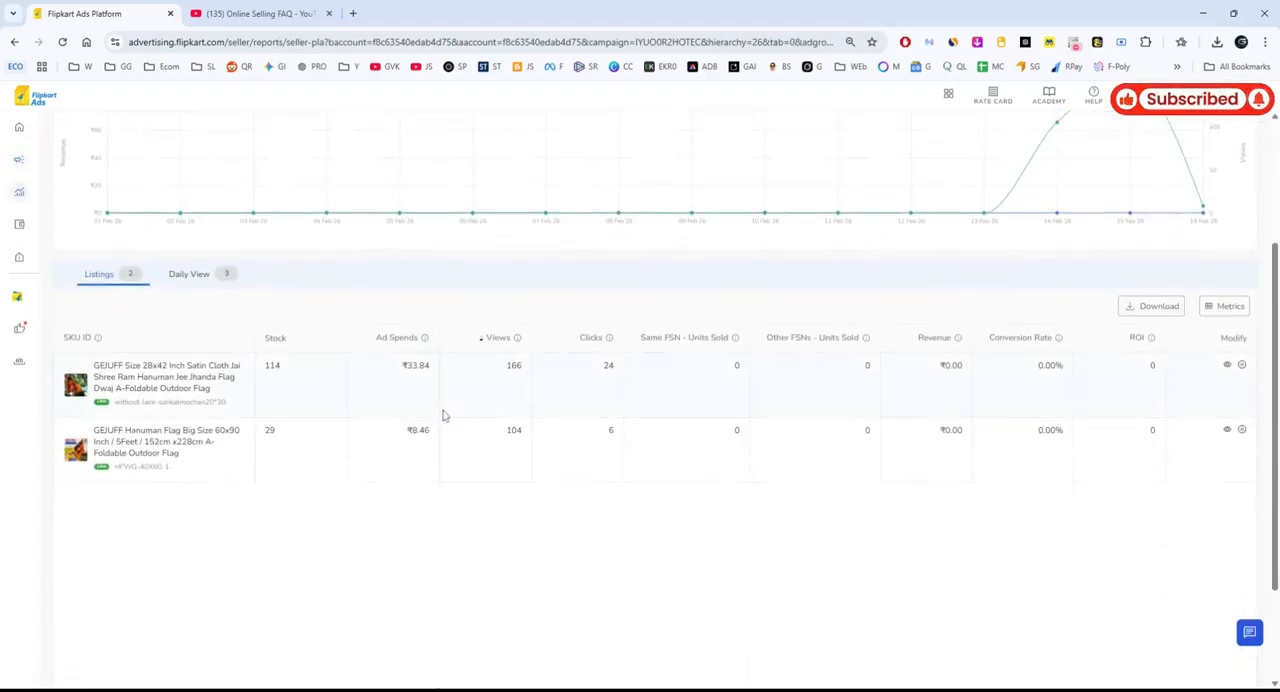
# Compare the views and ad spends of the two GEJUFF flag listings and check the ad group's overall performance.
pyautogui.moveTo(92, 366); pyautogui.dragTo(249, 392)
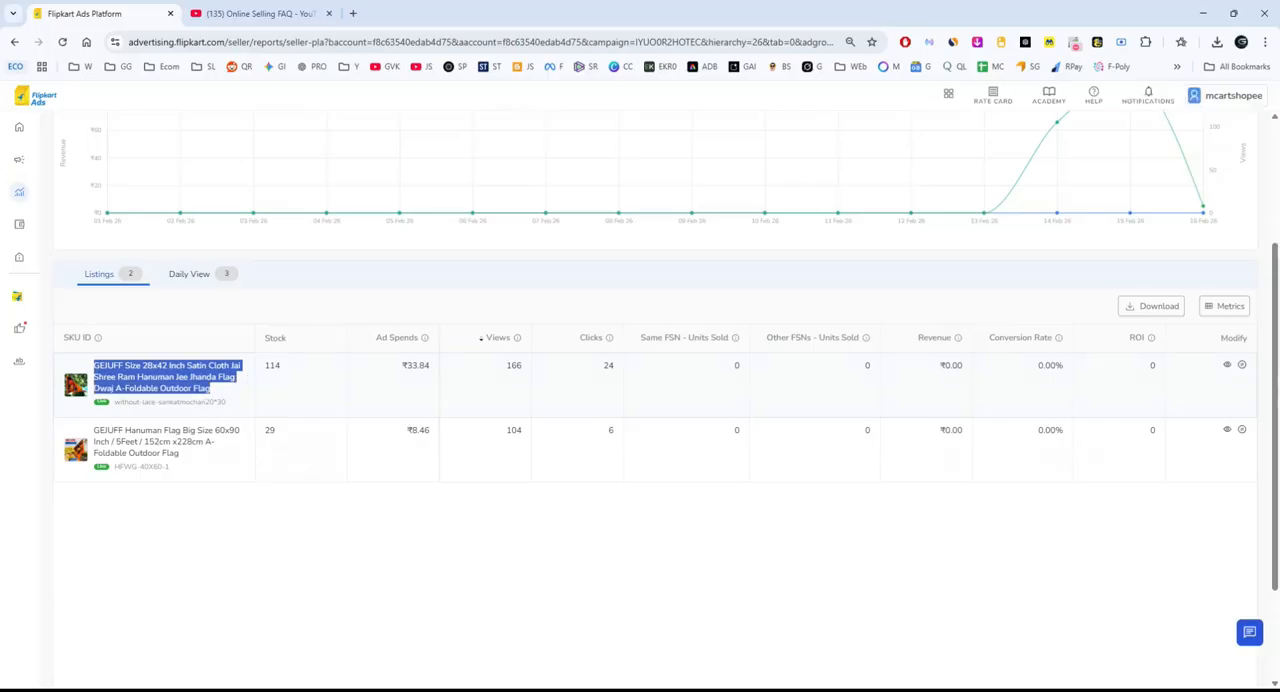
pyautogui.moveTo(98, 430); pyautogui.dragTo(243, 457)
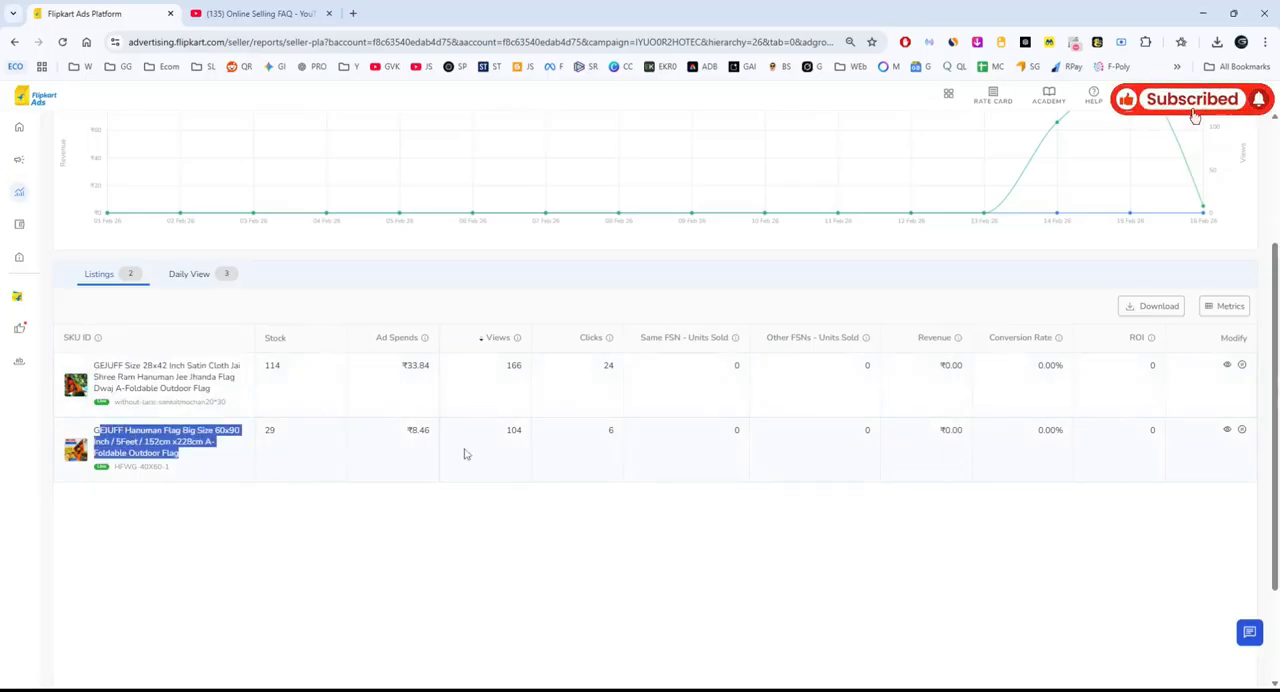
pyautogui.moveTo(503, 369); pyautogui.dragTo(525, 370)
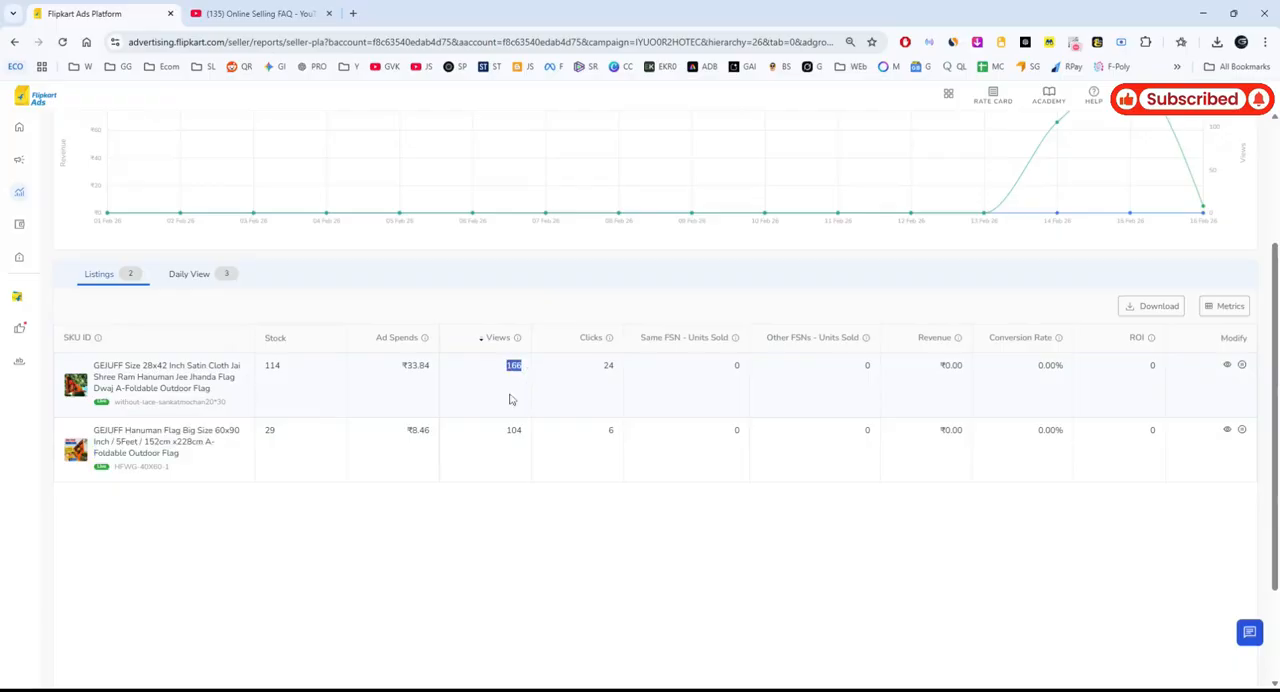
pyautogui.moveTo(388, 369); pyautogui.dragTo(438, 370)
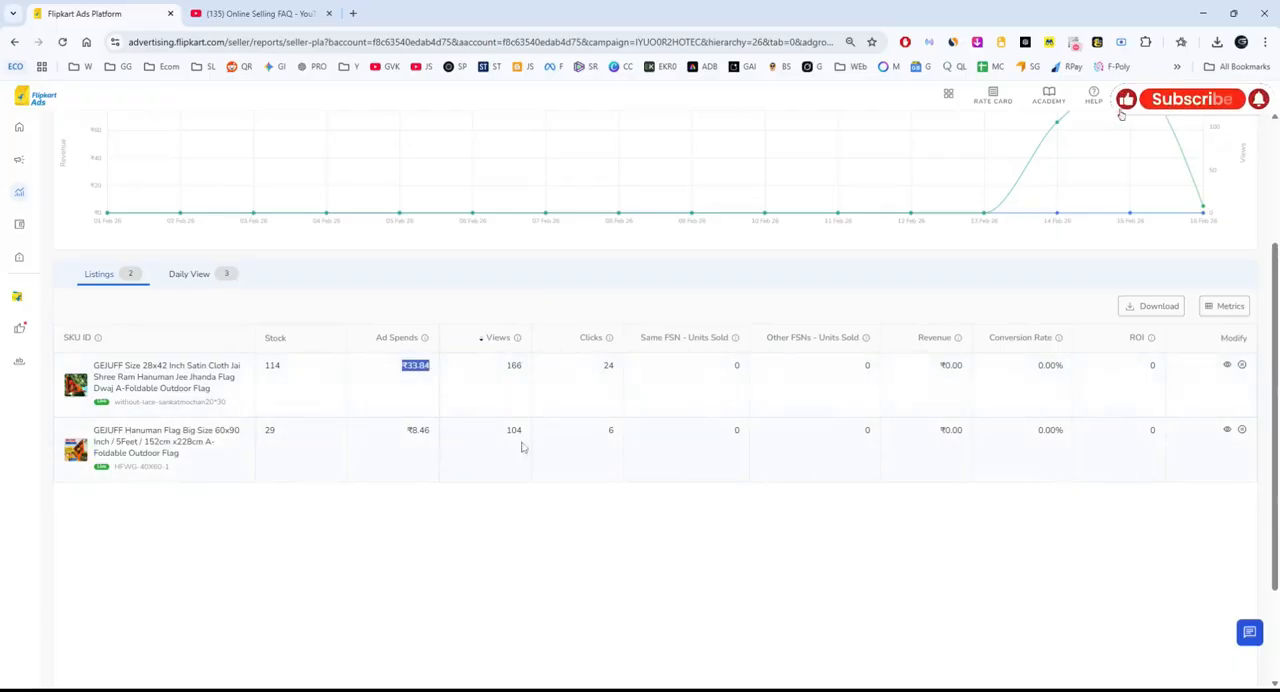
pyautogui.moveTo(501, 438); pyautogui.dragTo(549, 434)
pyautogui.scroll(3, 549, 434)
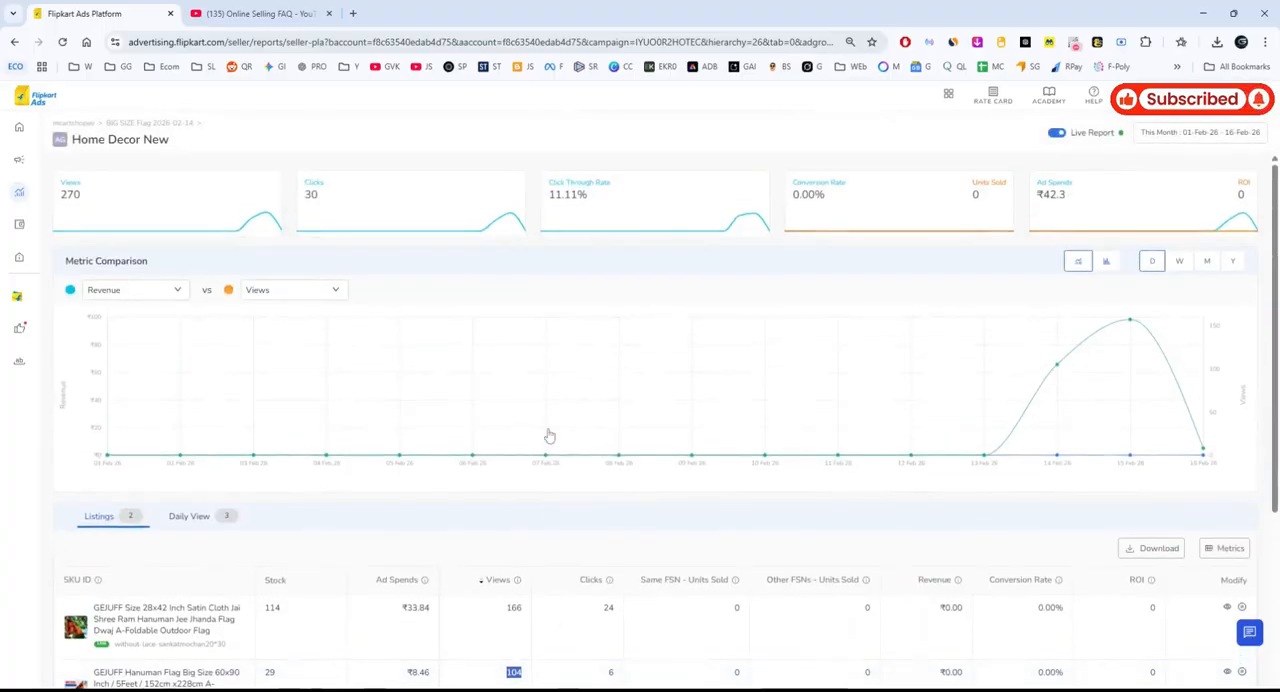
pyautogui.scroll(-3, 549, 434)
pyautogui.scroll(-2, 572, 390)
pyautogui.scroll(4, 574, 392)
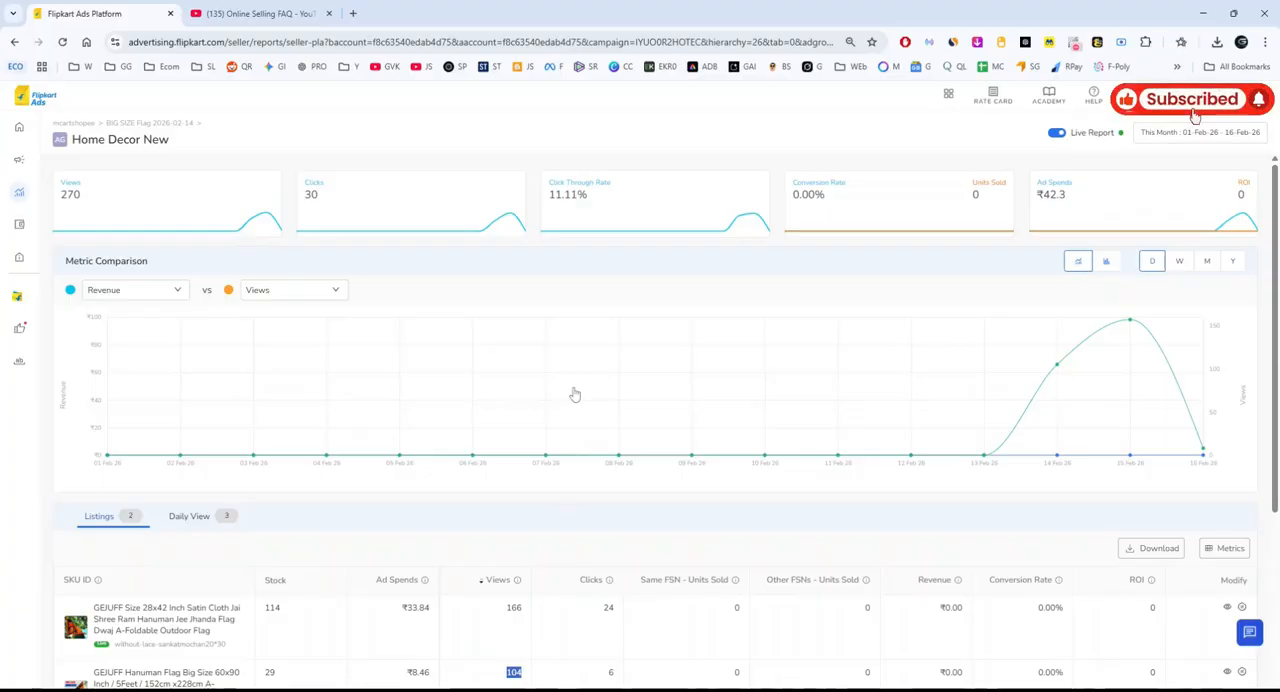
# Switch to the Online Selling FAQ channel page on YouTube.
pyautogui.moveTo(575, 395)
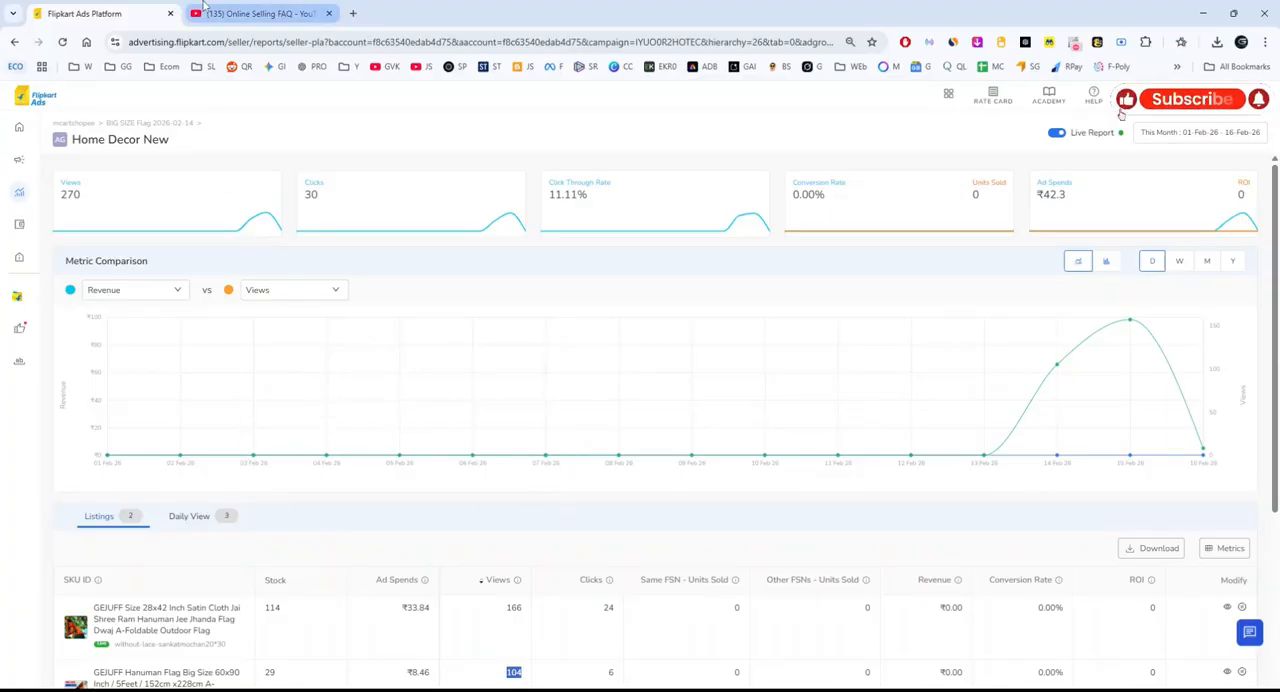
pyautogui.click(290, 10)
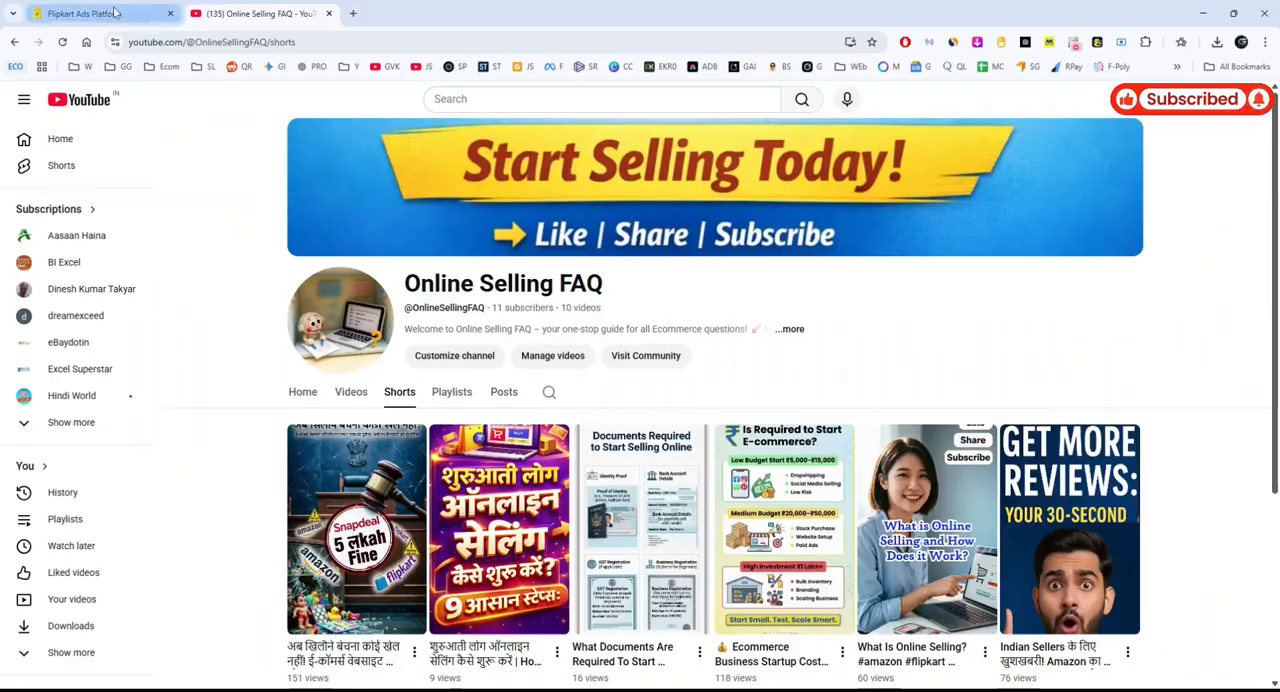
# Return to the Flipkart Ads report and review the Home Decor New ad group's listings and overall metrics.
pyautogui.click(100, 13)
pyautogui.scroll(-2, 617, 307)
pyautogui.scroll(-2, 617, 307)
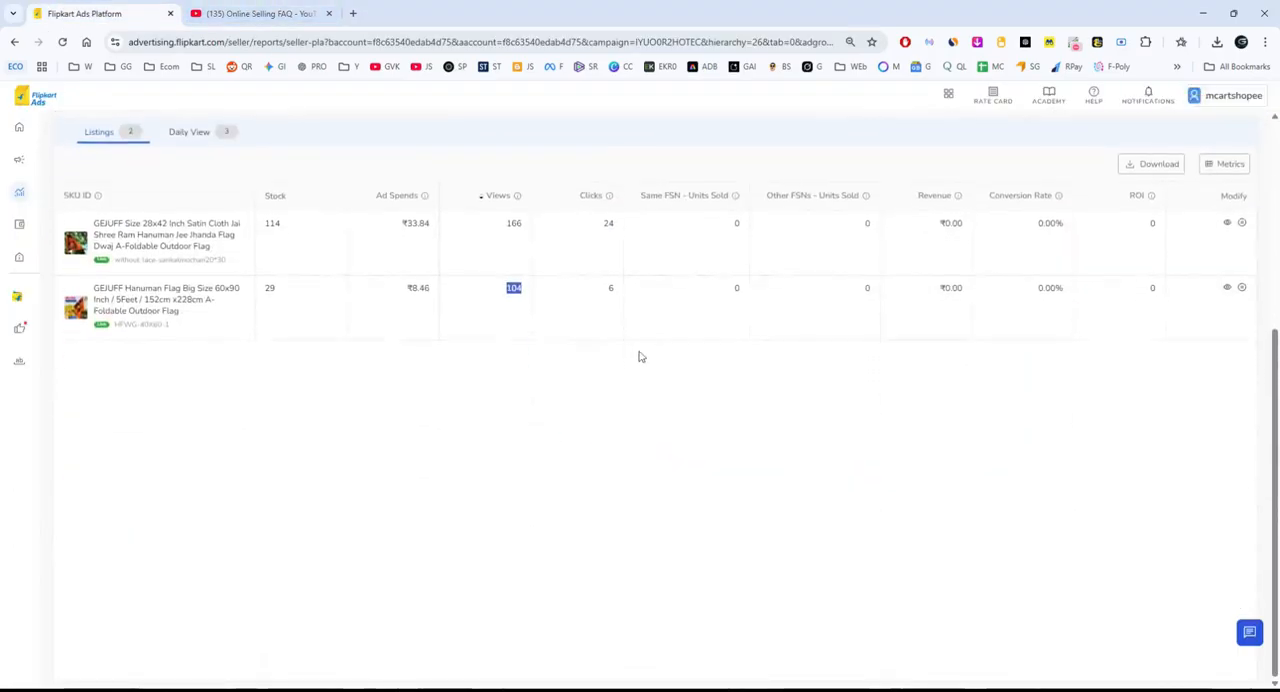
pyautogui.scroll(5, 640, 357)
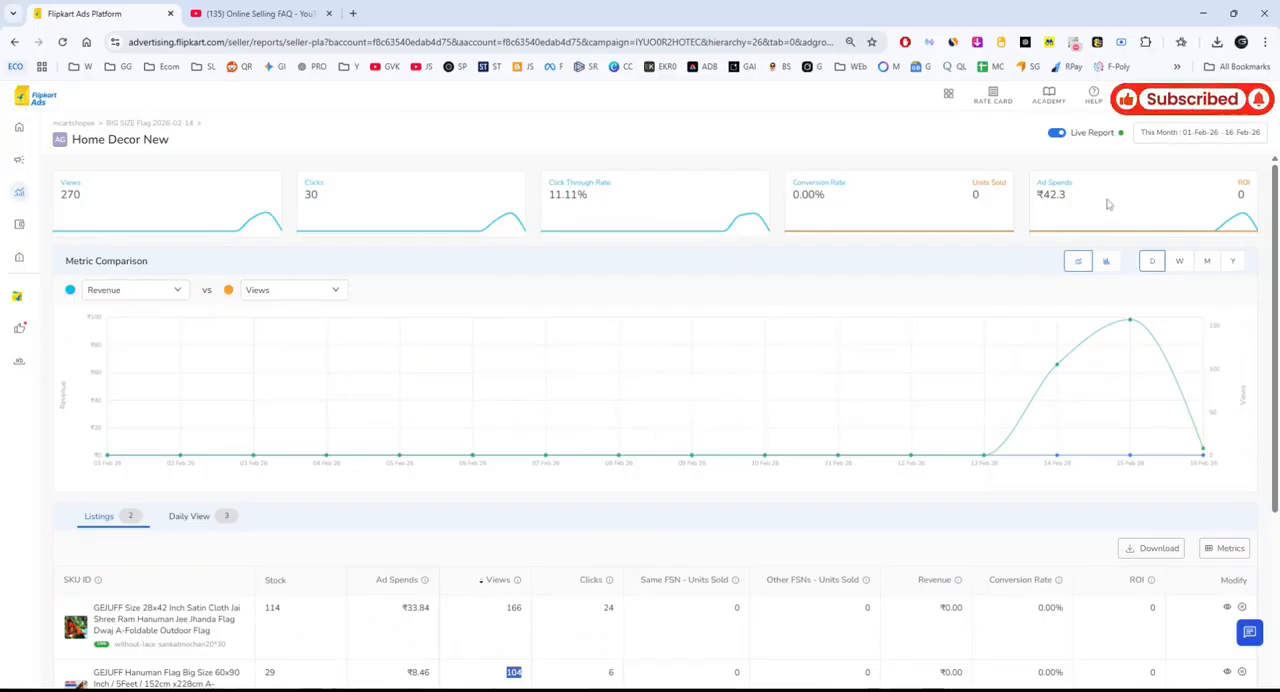
pyautogui.scroll(-4, 666, 314)
pyautogui.scroll(4, 664, 311)
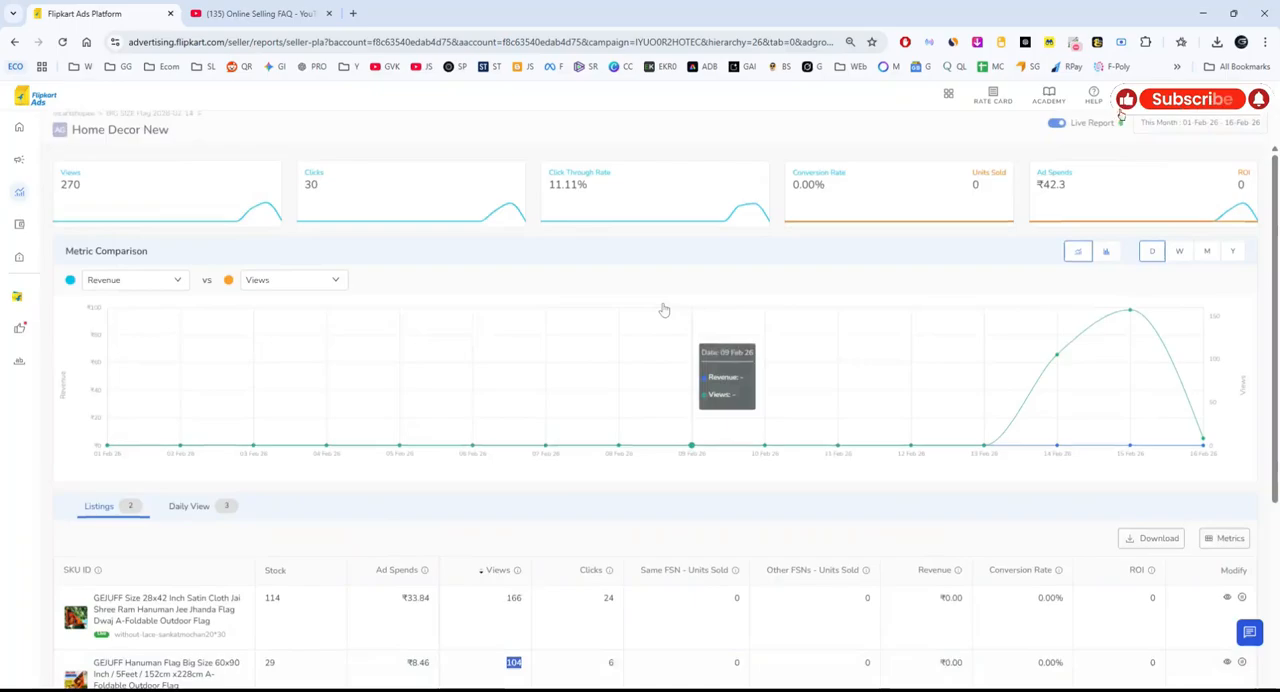
# Open the Keyword Planner, retry loading it, and look through the matching keywords for the Home Decor category.
pyautogui.moveTo(17, 368)
pyautogui.click(55, 362)
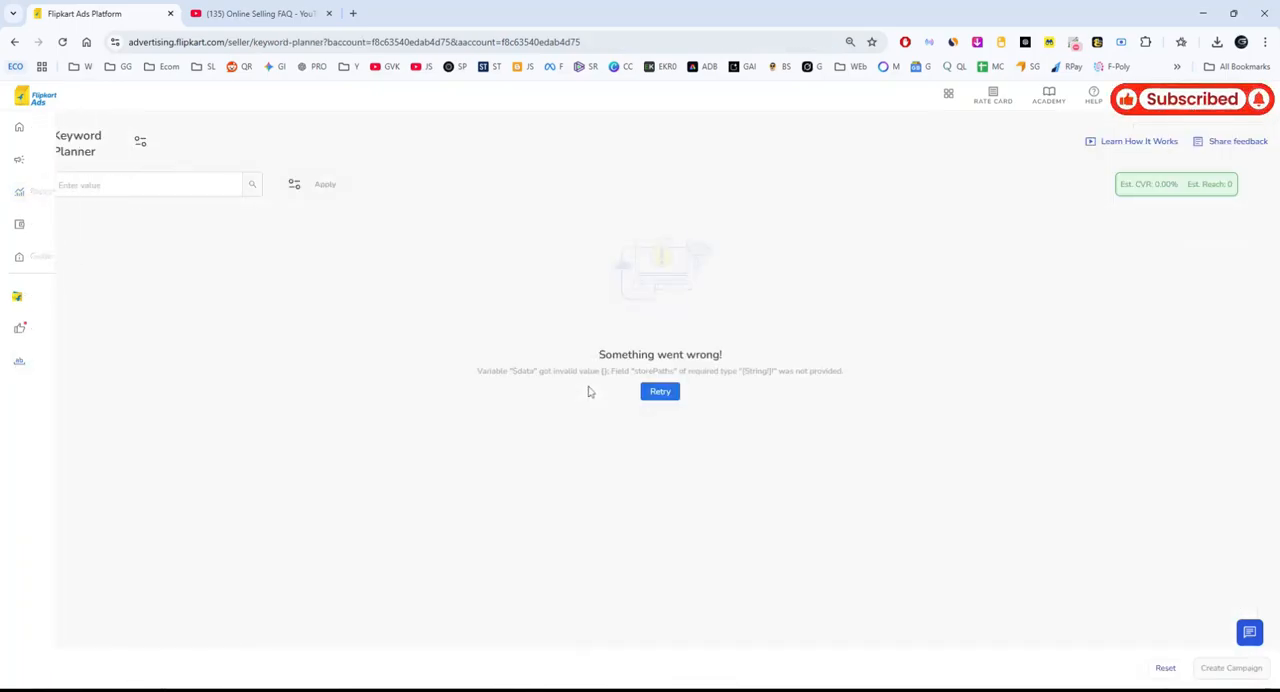
pyautogui.click(643, 389)
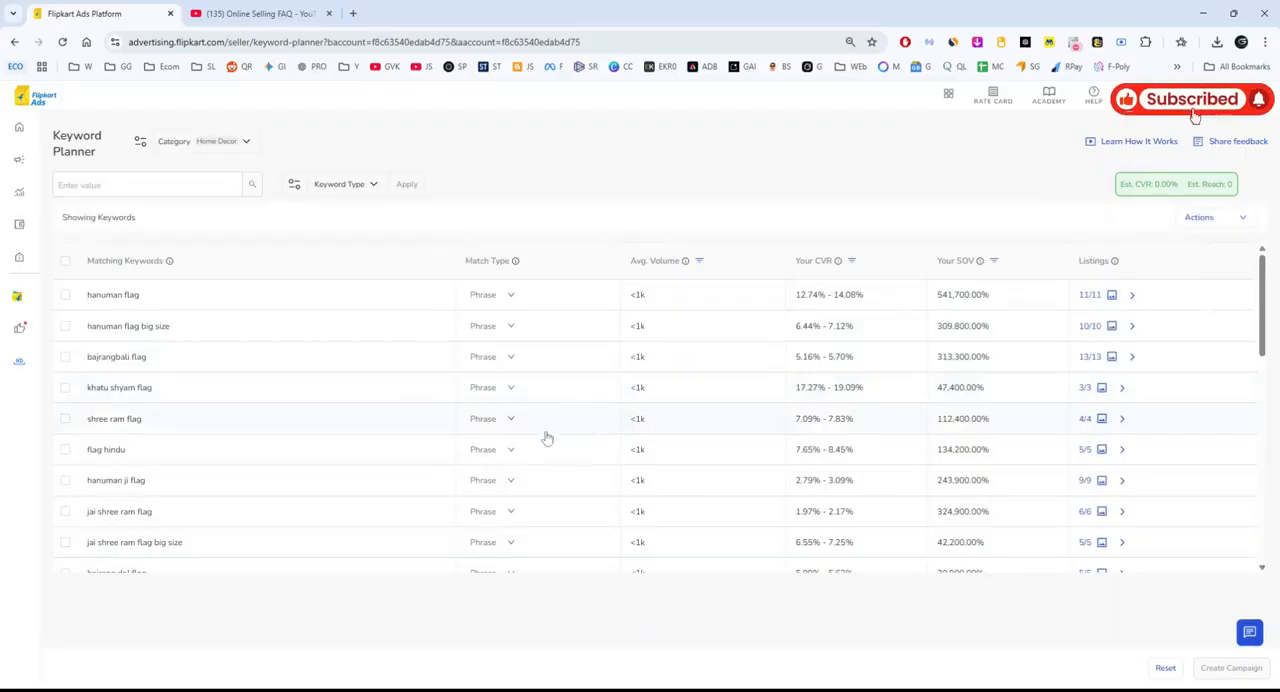
pyautogui.scroll(-10, 431, 405)
pyautogui.scroll(10, 428, 390)
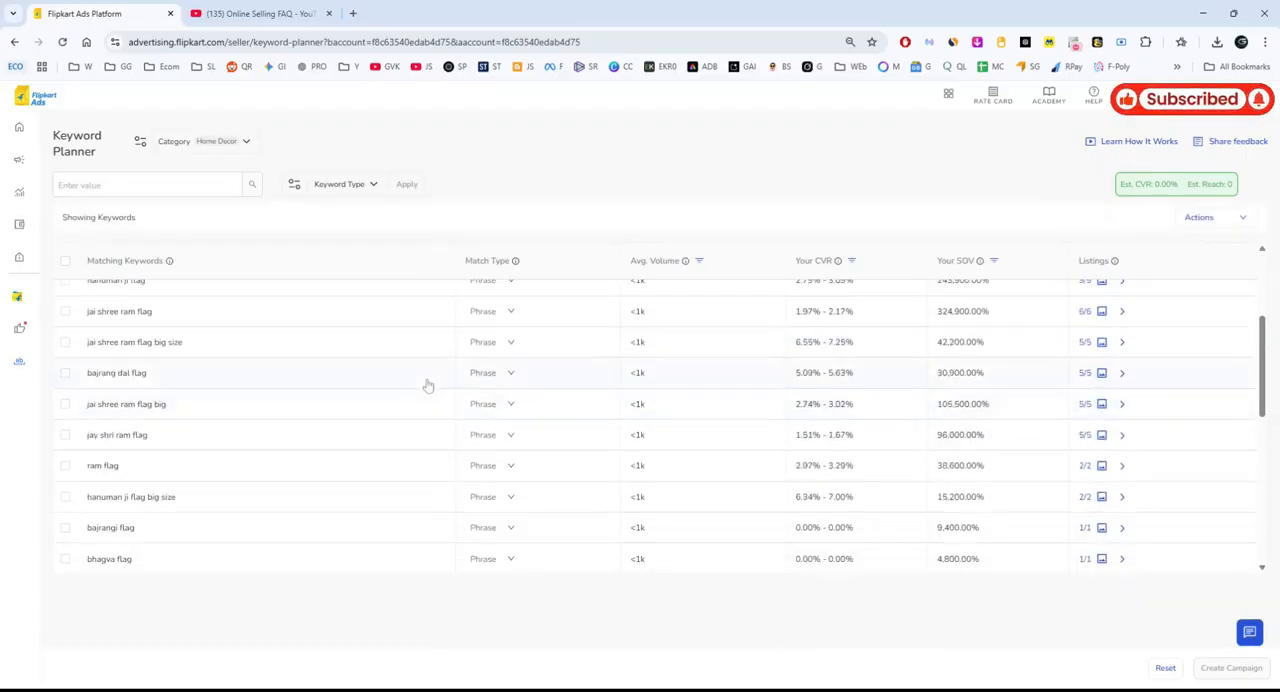